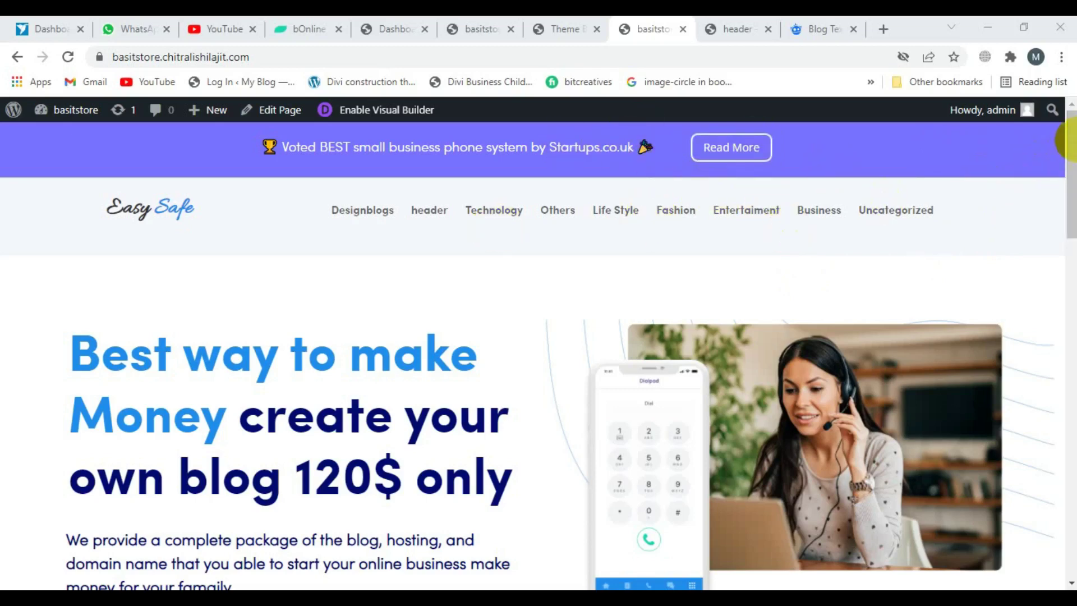
drag(1070, 140, 1063, 110)
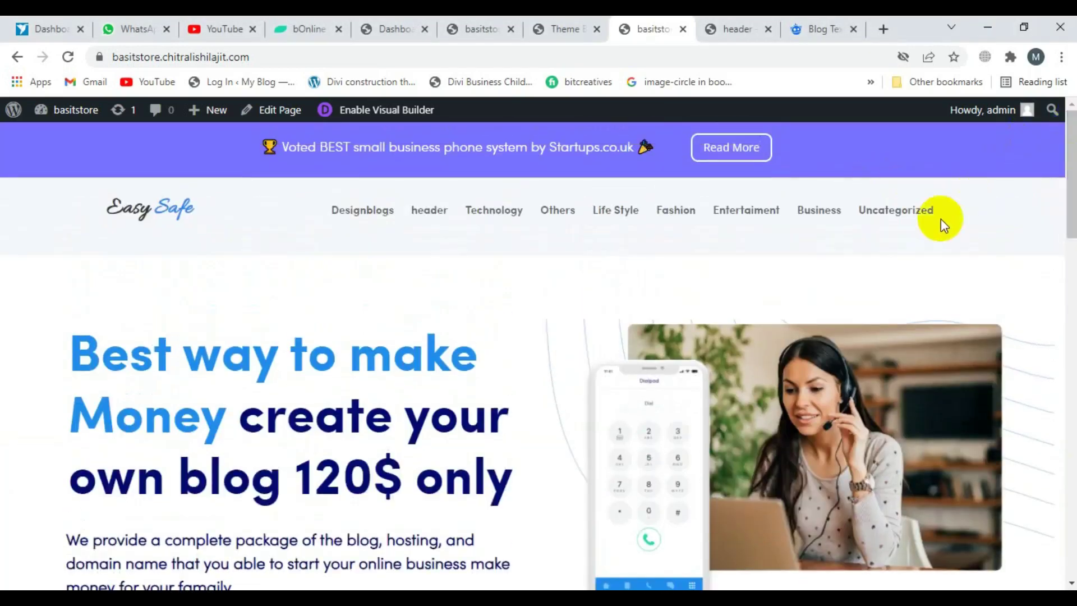
click(1073, 141)
drag(1073, 141, 1069, 106)
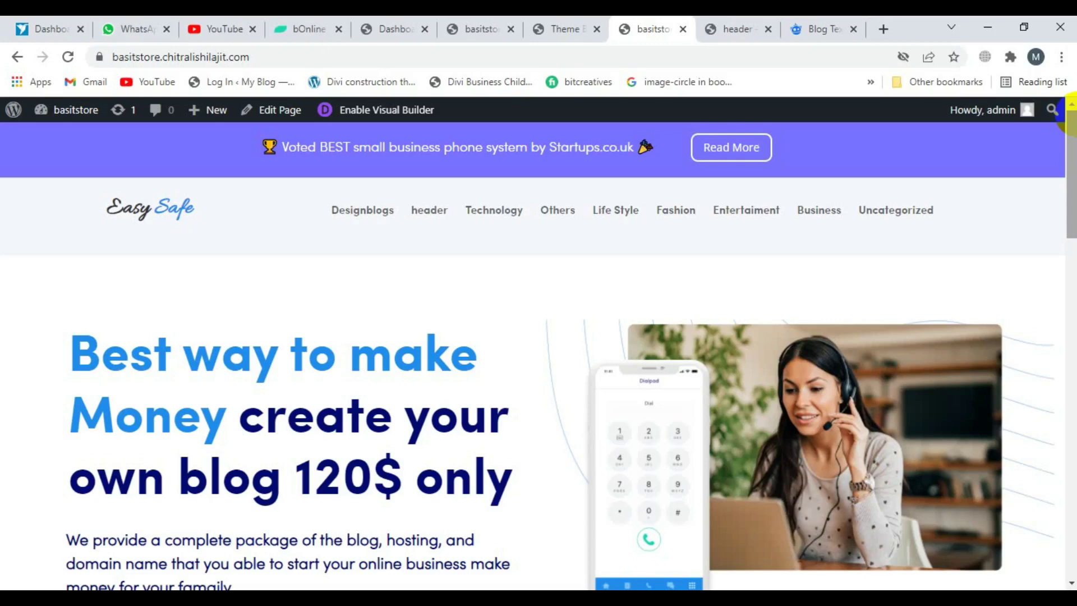
- Open the Divi Theme Builder from the site's dashboard and start building a new global header
click(480, 25)
click(392, 16)
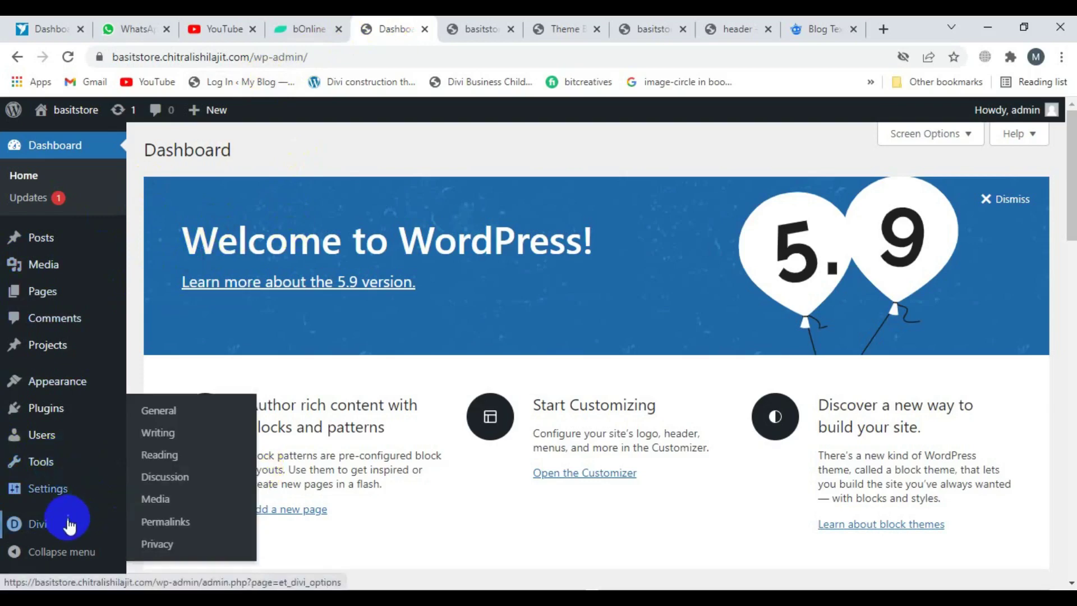
mouse_move(70, 519)
click(192, 455)
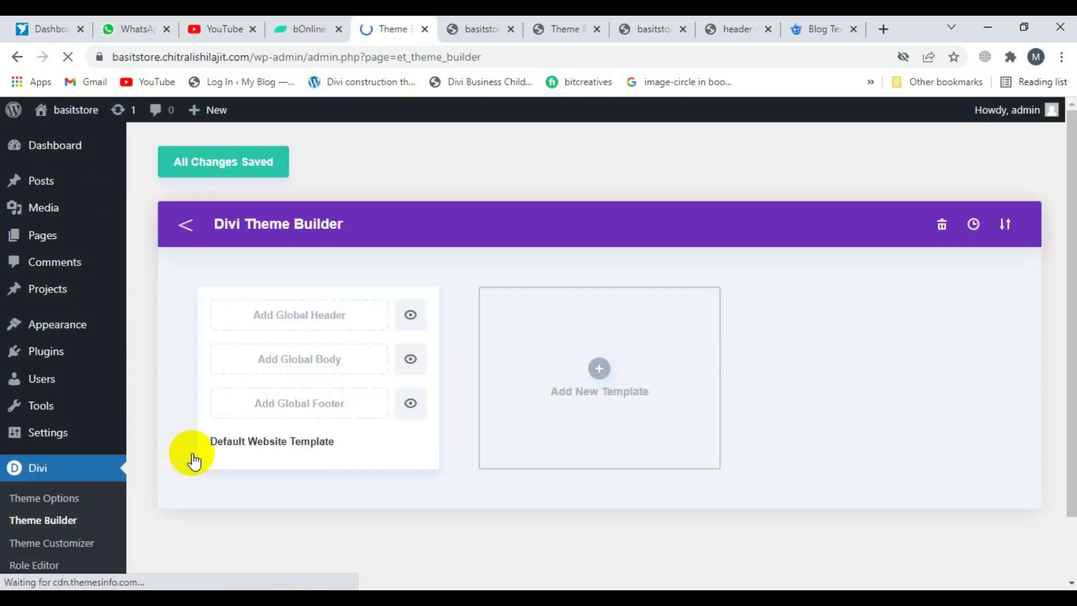
click(314, 324)
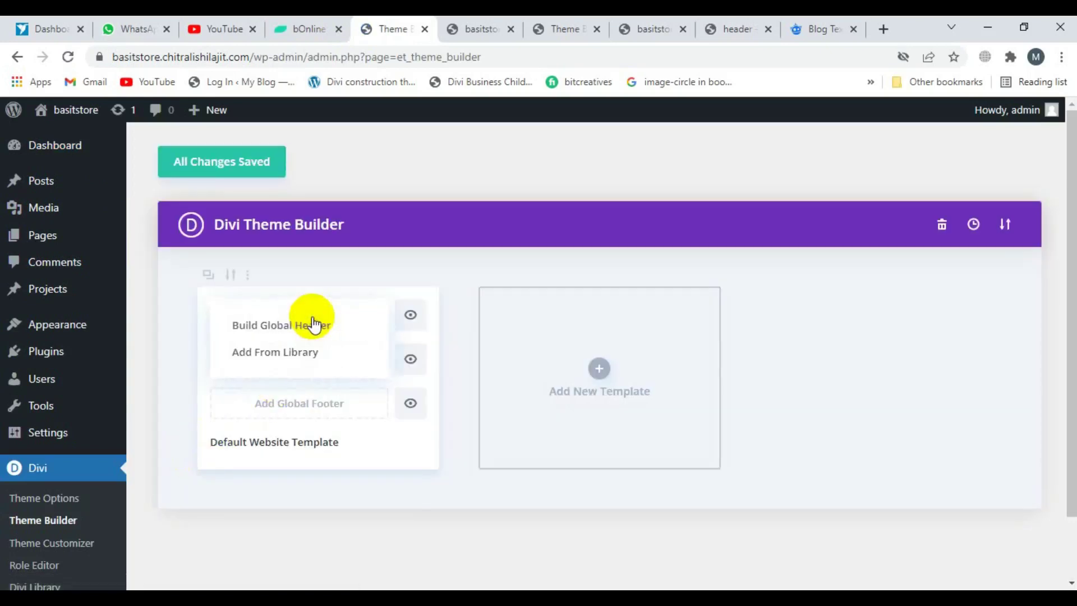
click(301, 331)
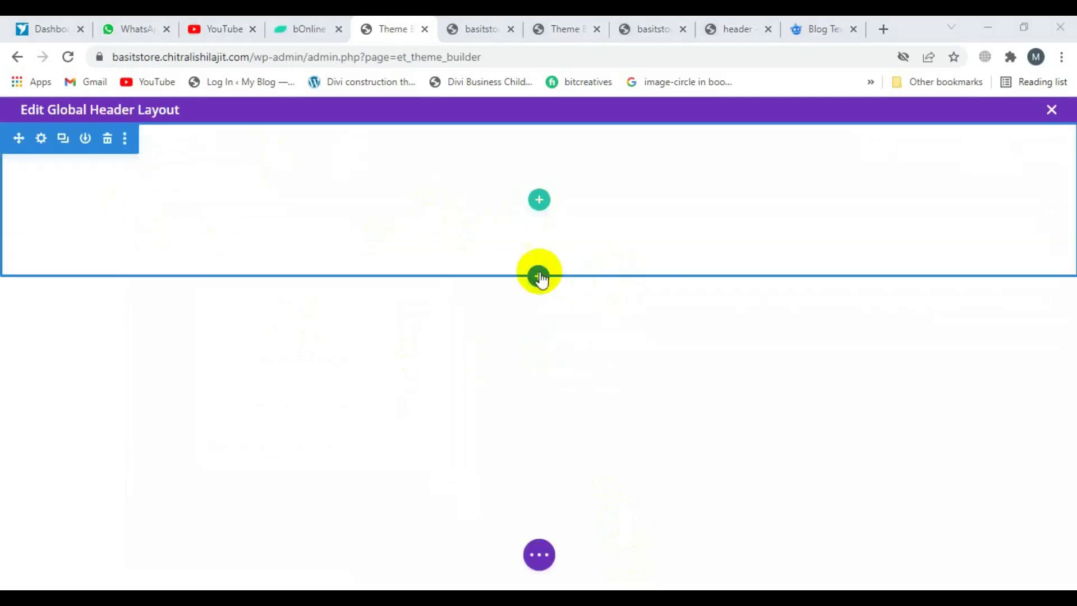
- Insert a two-column row with a three-quarter and a one-quarter column in the header section
click(538, 200)
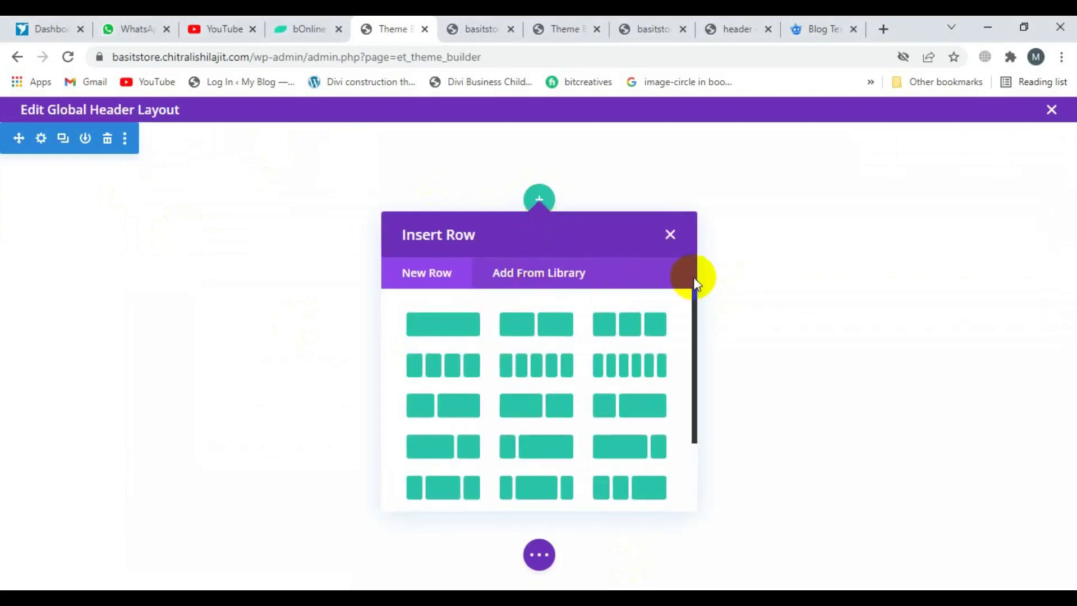
click(694, 304)
drag(694, 304, 692, 333)
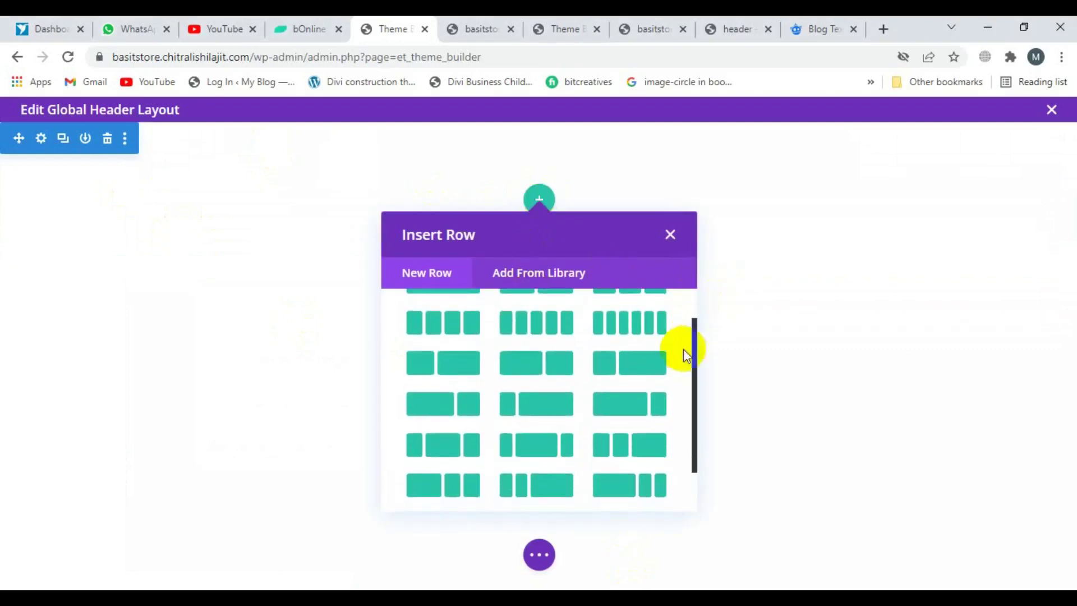
click(617, 404)
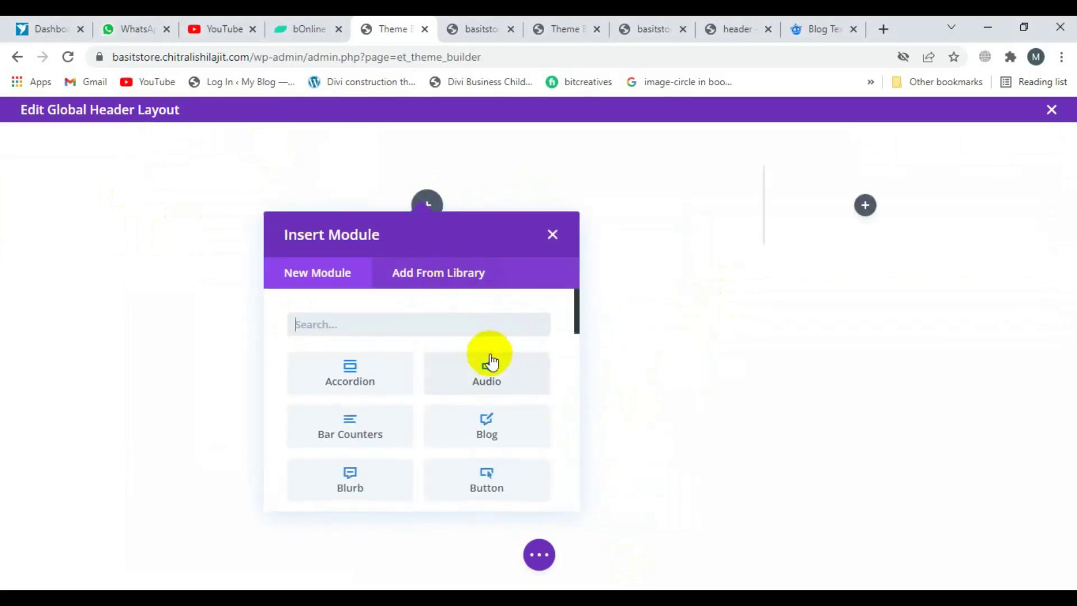
- Add a Text module with its default content to the wide column of the row
click(391, 331)
text(text)
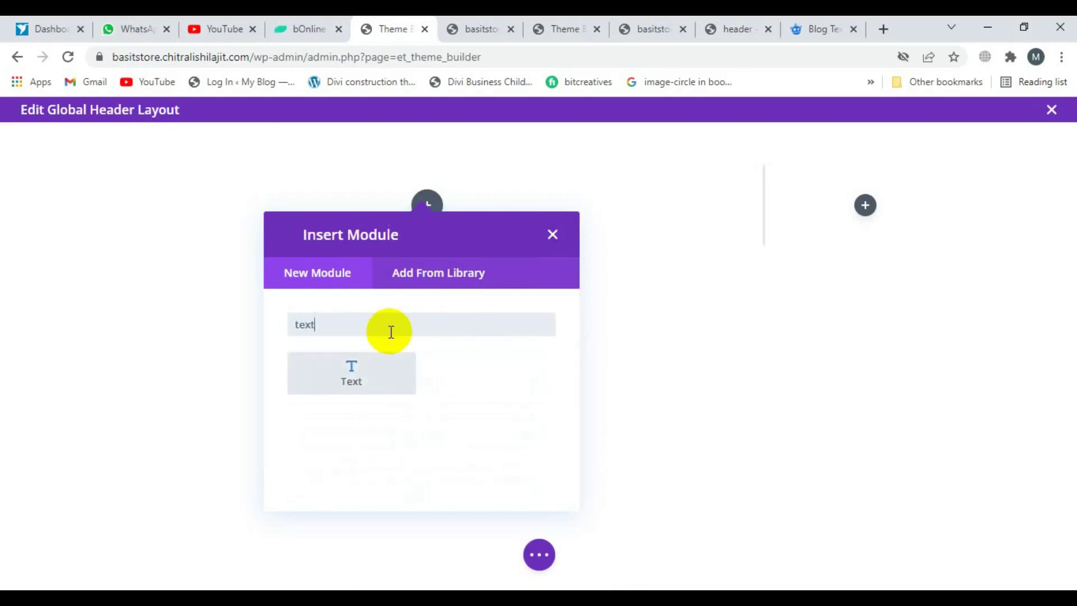
click(372, 376)
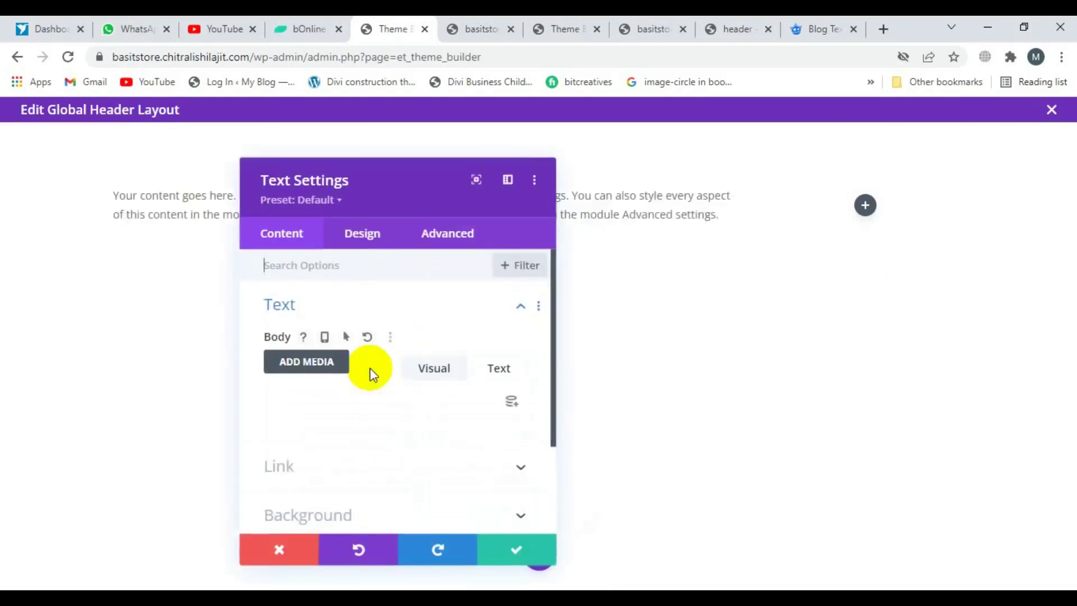
click(507, 549)
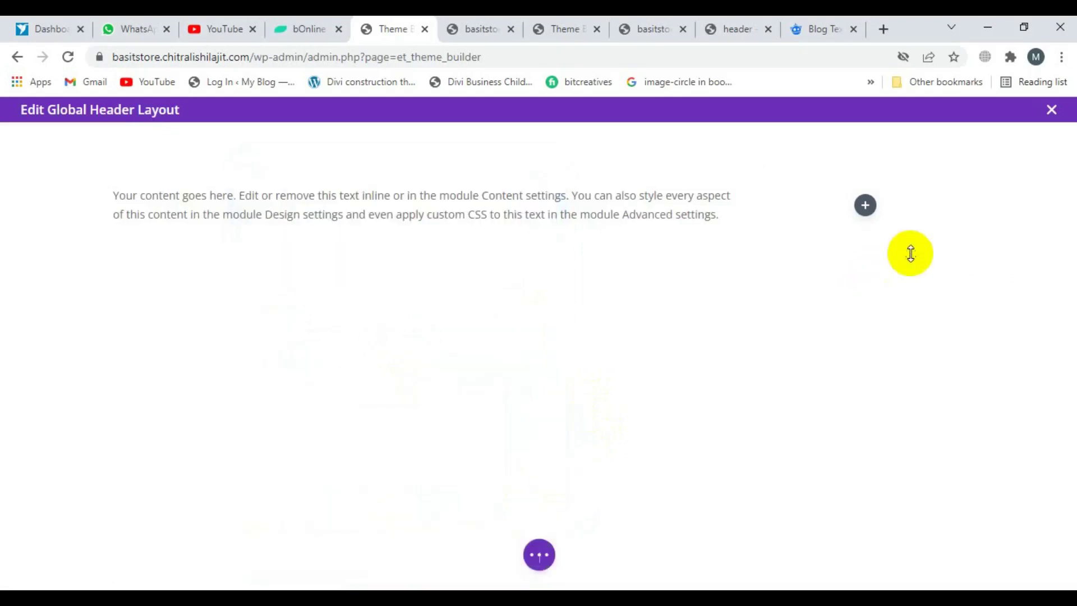
- Add a Button module with its default settings to the narrow column of the row
click(867, 206)
text(button)
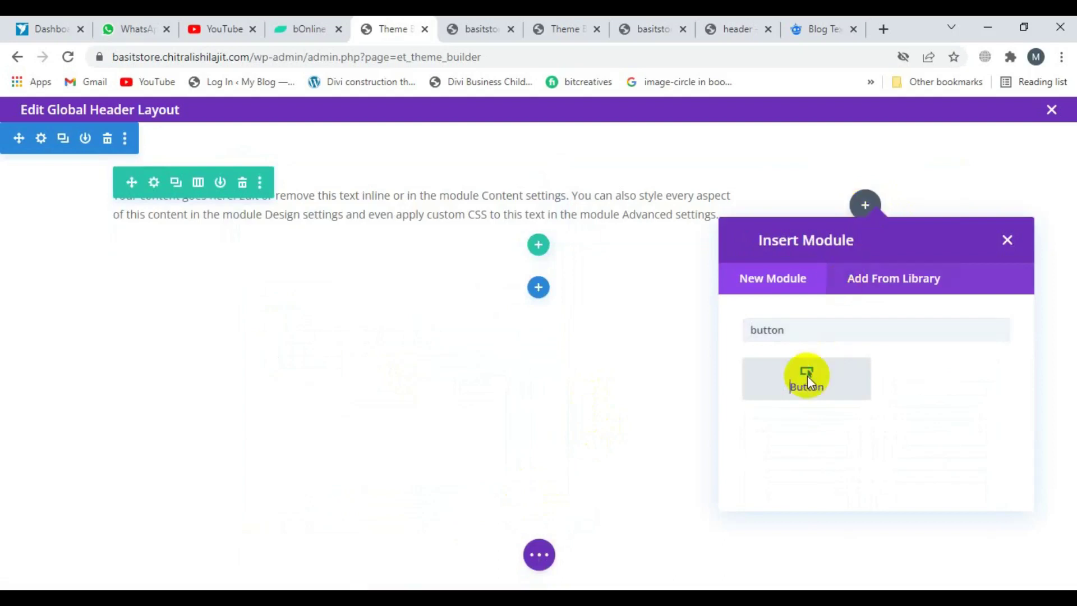
click(807, 375)
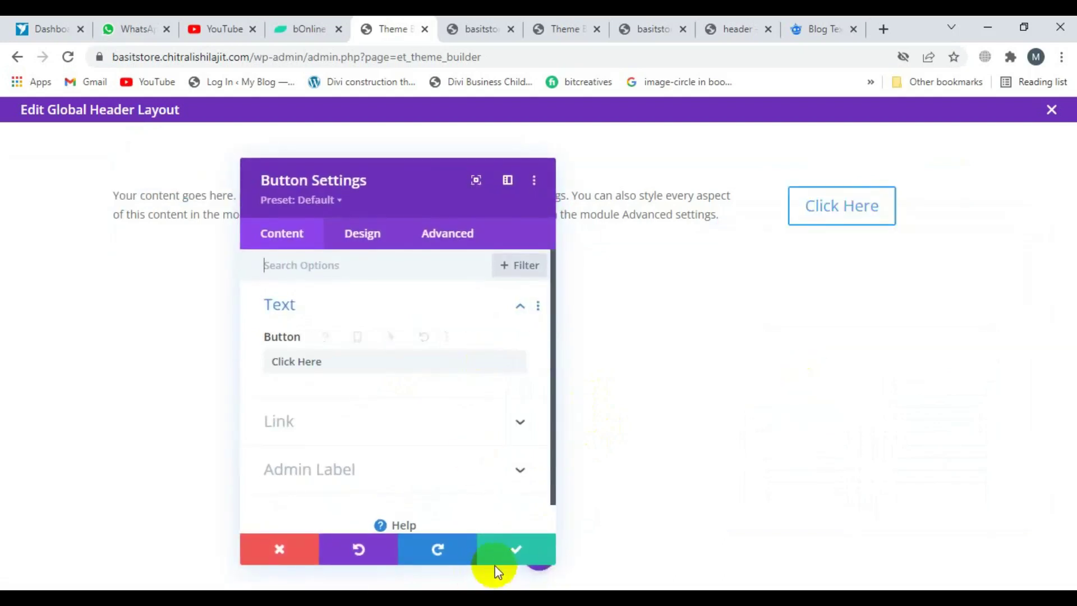
click(501, 542)
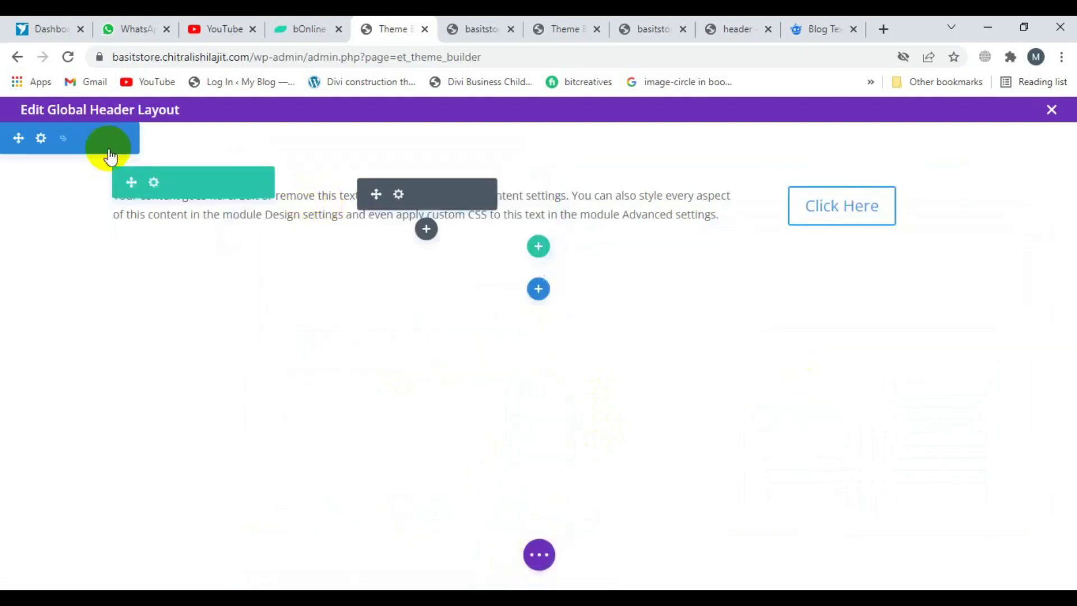
- Set the header section's top padding to 0px, link it with the bottom padding and save the section settings
click(42, 138)
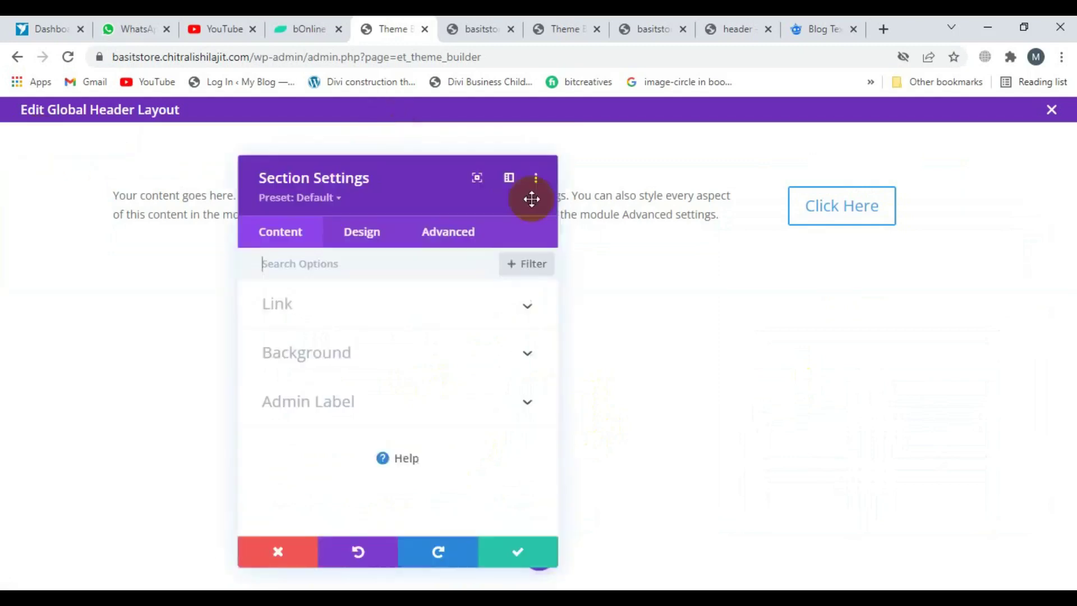
click(357, 245)
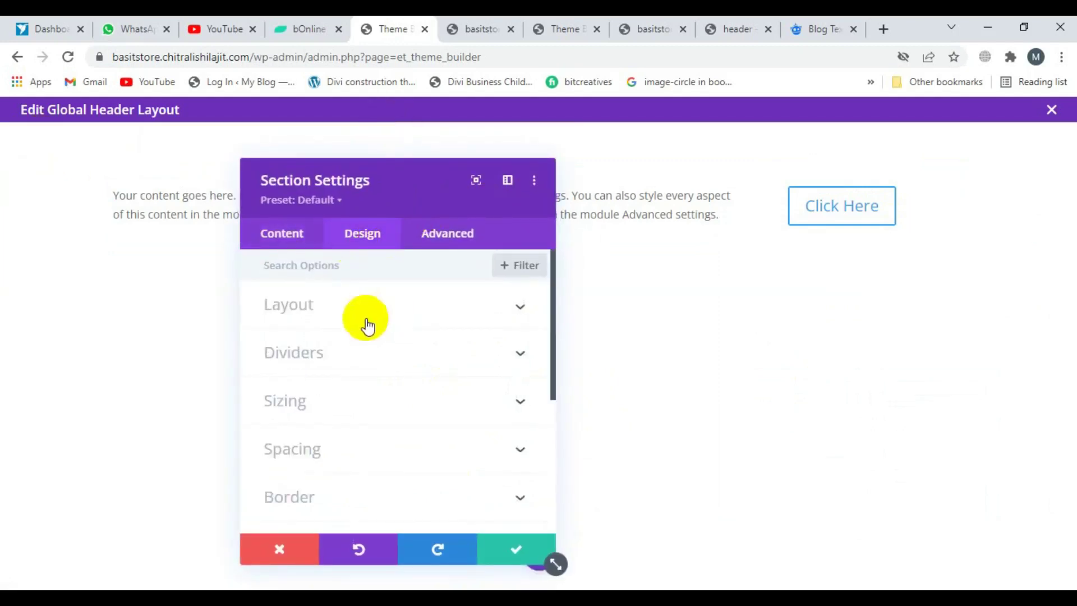
click(357, 455)
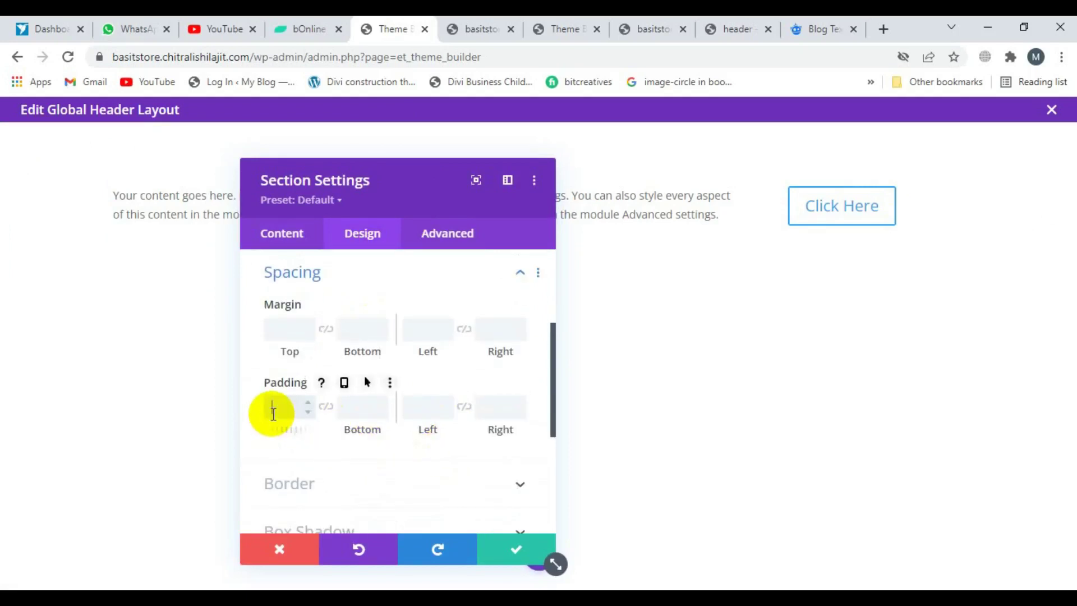
text(0)
click(326, 407)
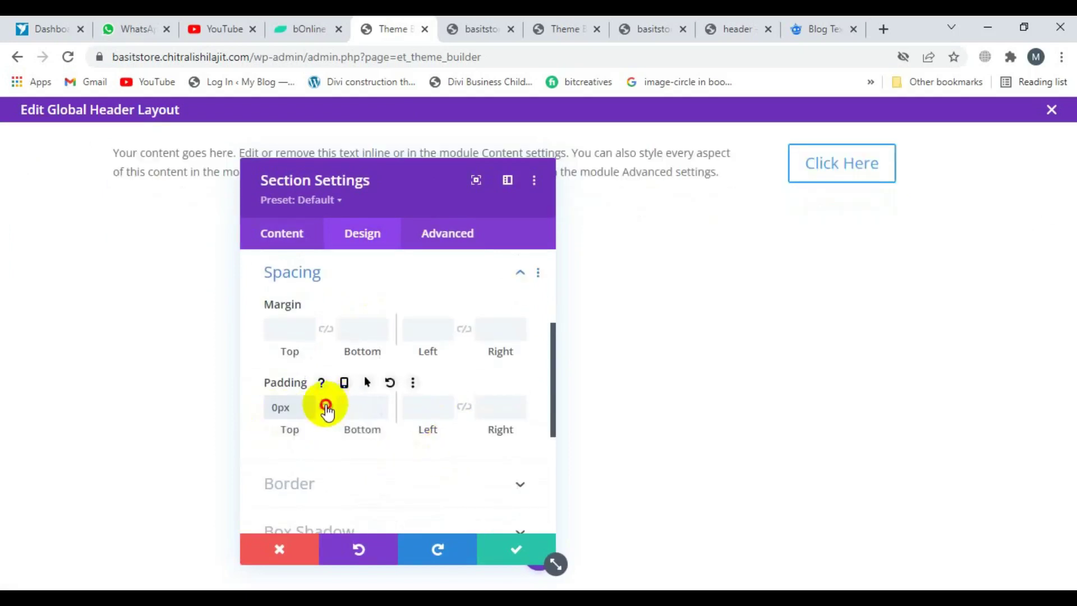
click(507, 548)
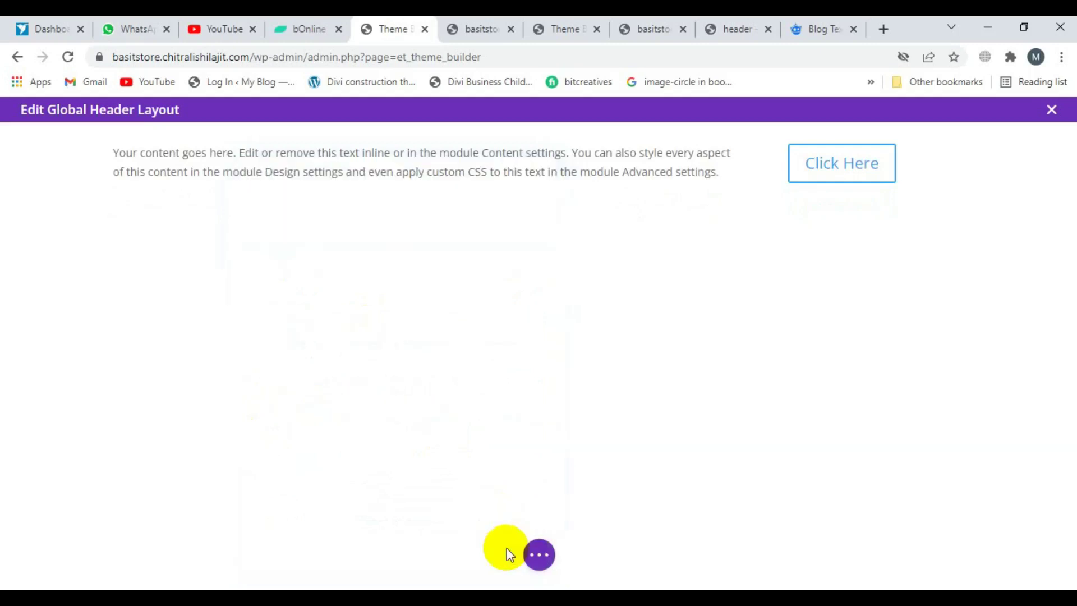
- Sample the purple colour of the announcement bar on the finished basitstore home page with the page colour picker
mouse_move(484, 161)
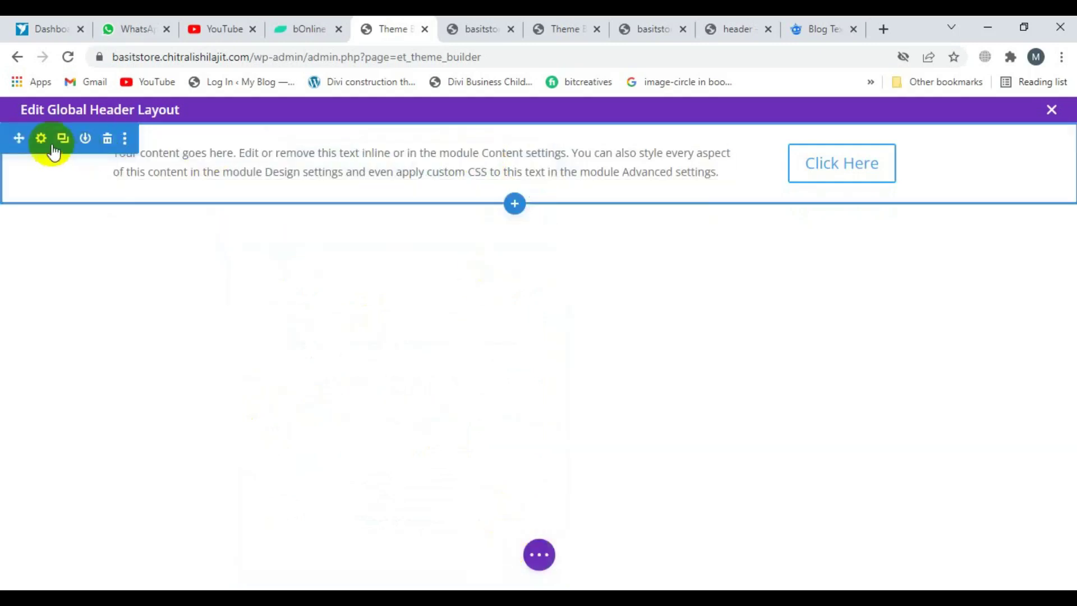
click(667, 24)
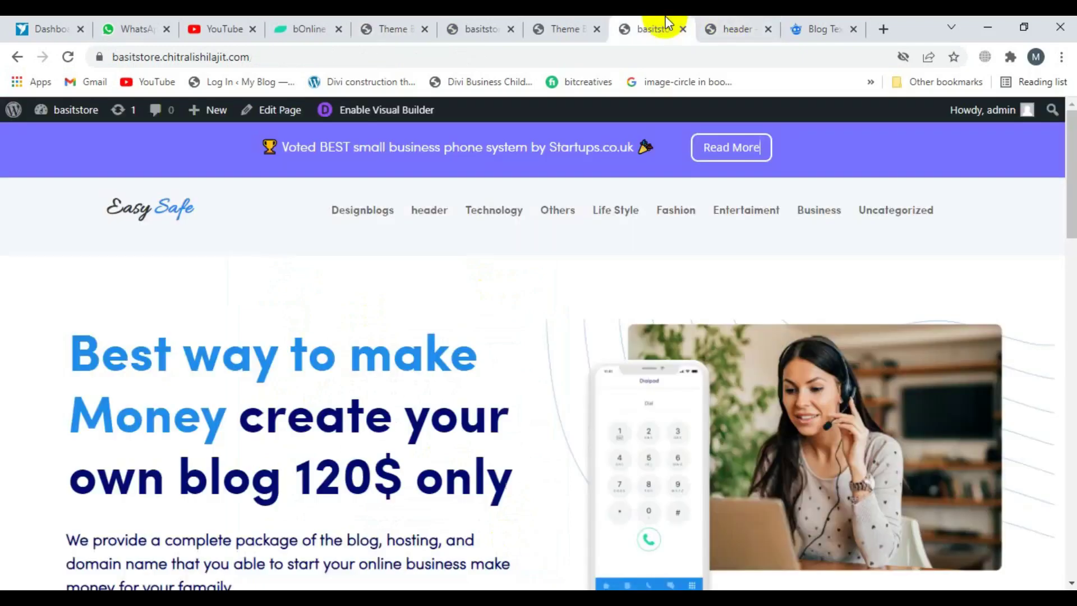
click(1010, 56)
click(832, 266)
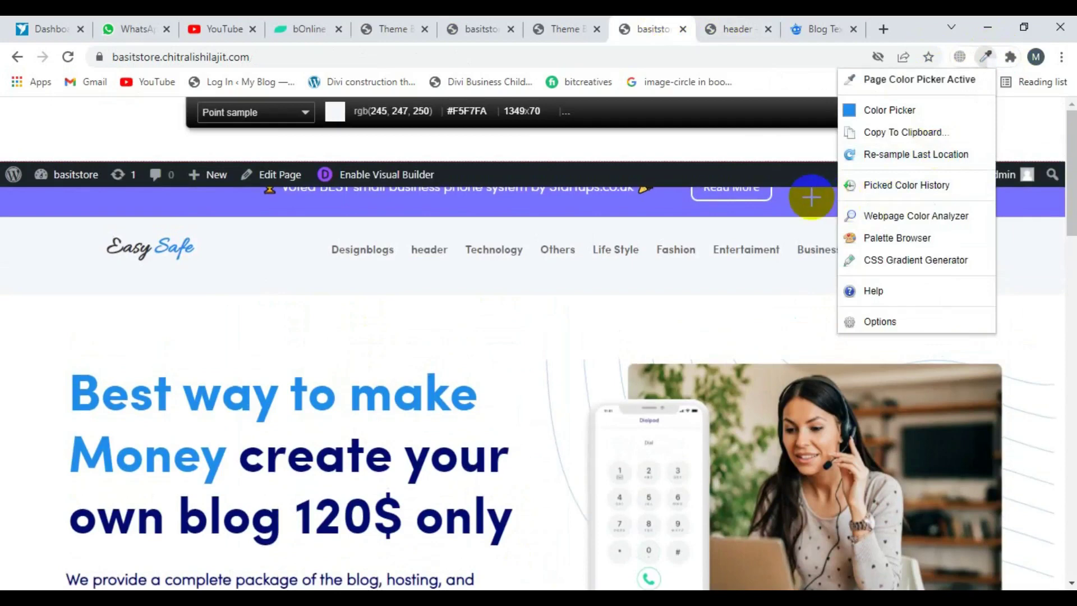
click(811, 197)
- Set the background colour of the section in the global header layout to #7771FF and save it
click(385, 25)
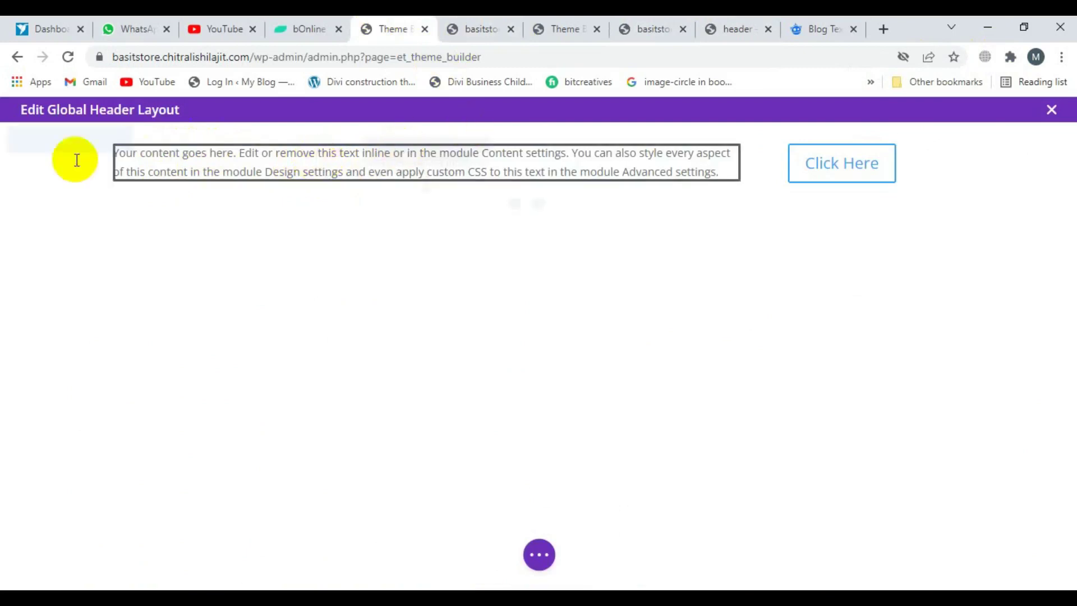
mouse_move(42, 150)
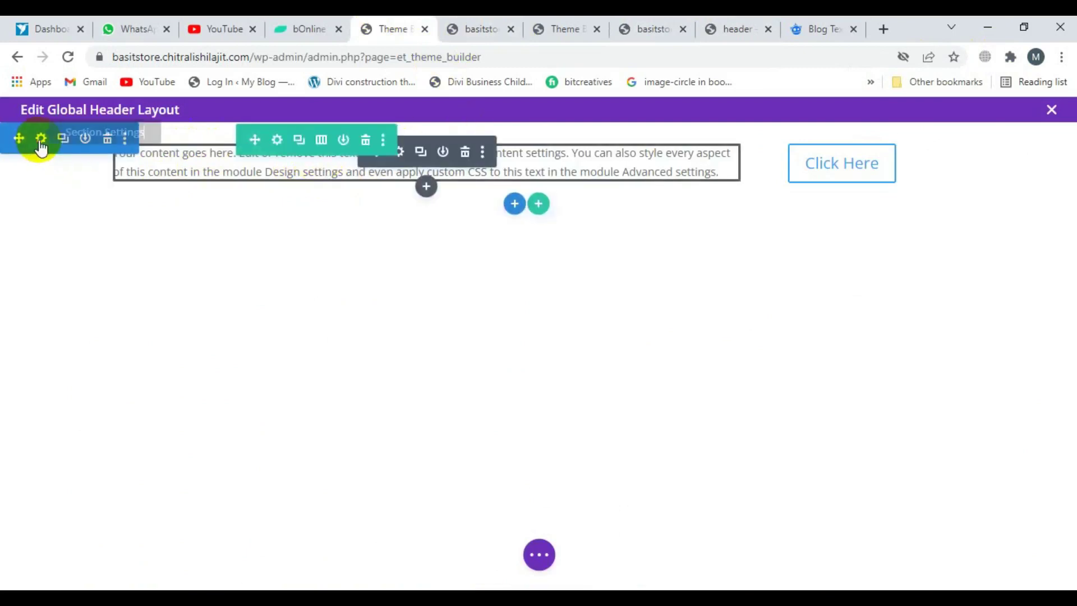
click(41, 139)
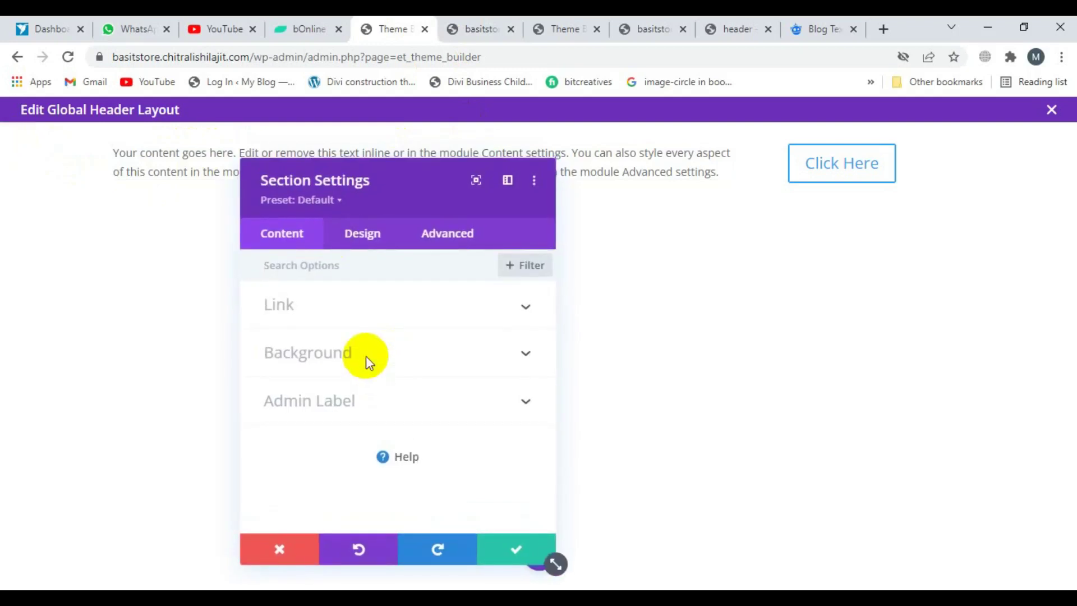
click(365, 356)
click(370, 418)
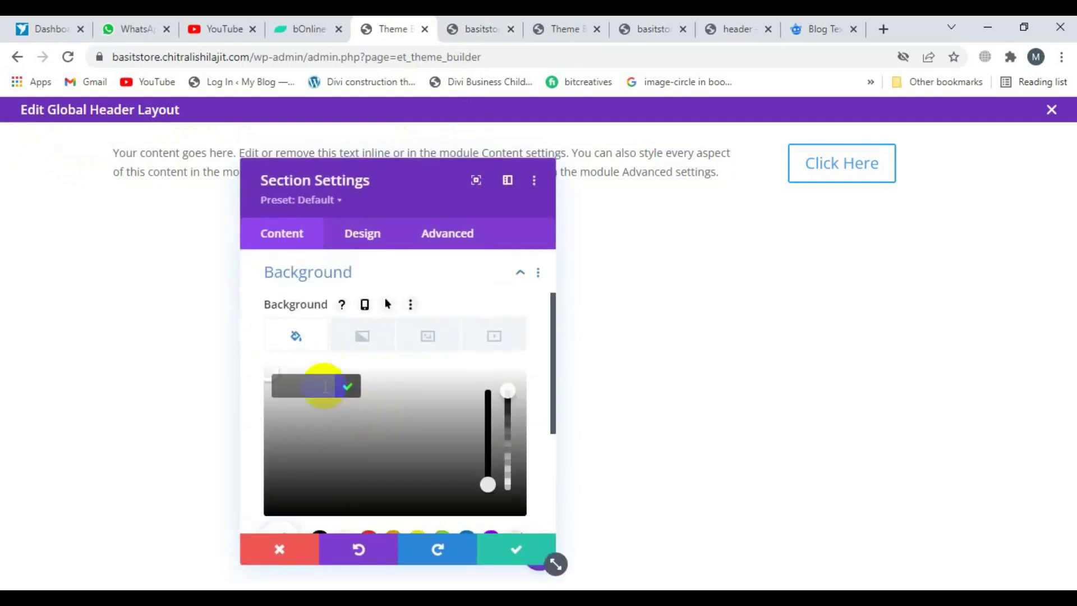
click(324, 386)
text(#7771FF)
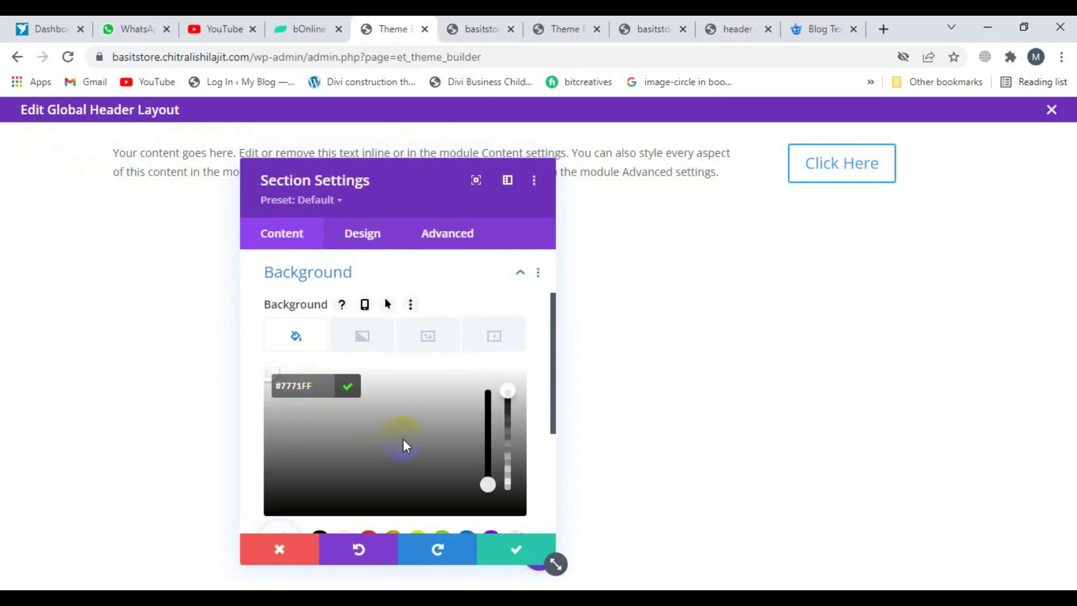
key(Return)
click(510, 551)
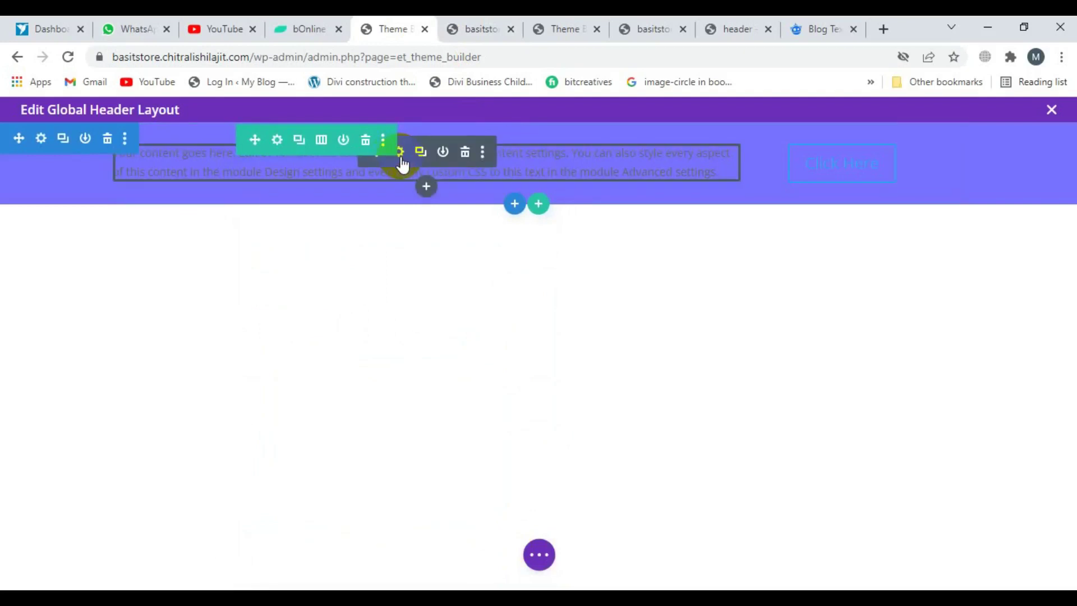
- Replace the Text module's placeholder body with "welcome to freelancerwebguru chennel" in the plain text editor
click(399, 153)
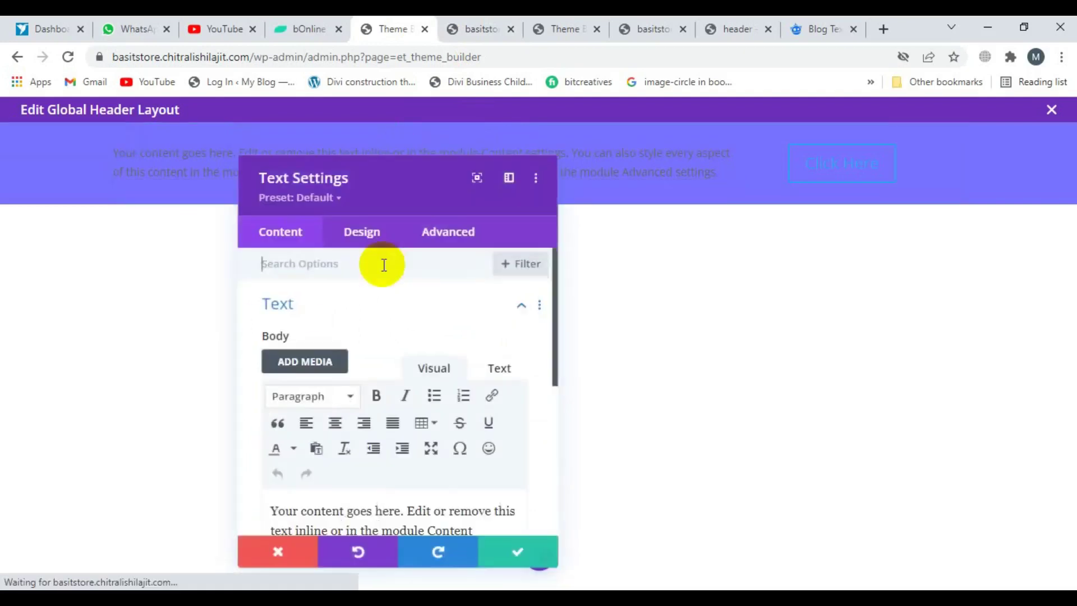
drag(552, 298, 544, 328)
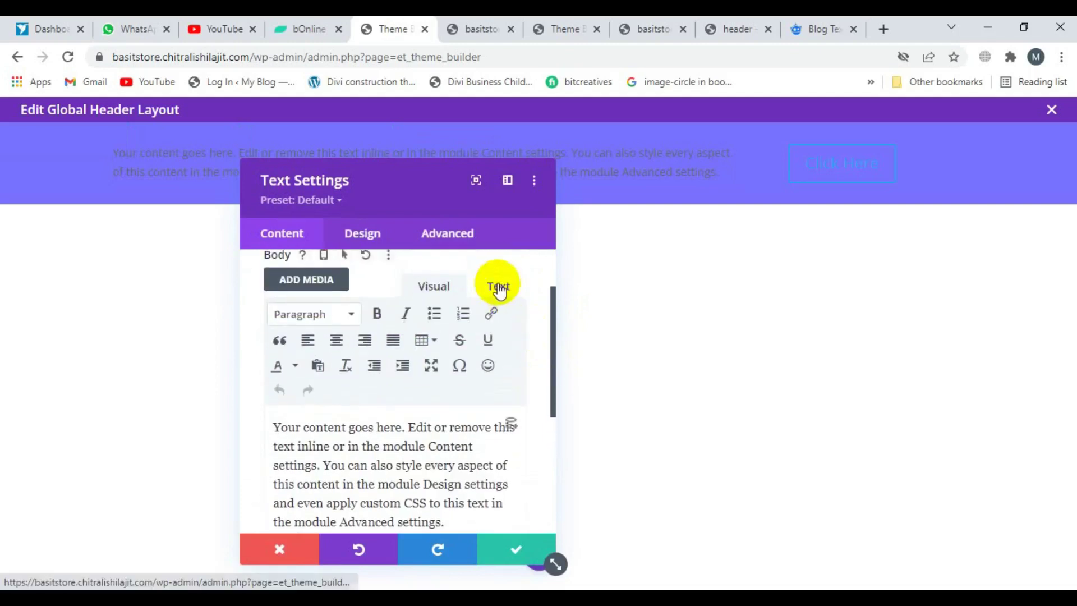
click(498, 285)
drag(387, 387, 279, 320)
text(we)
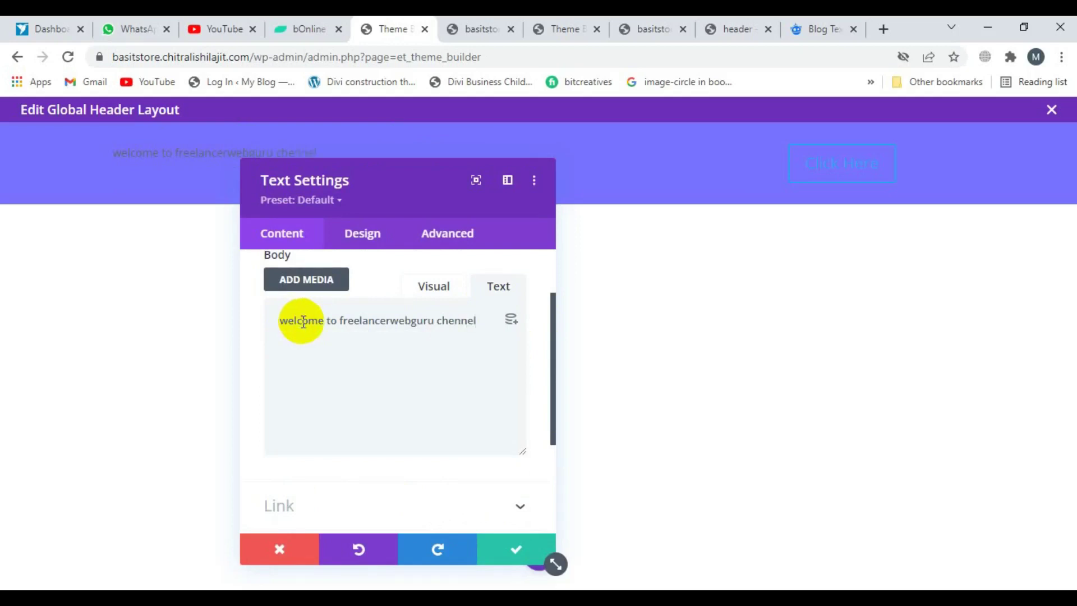
- Wrap the Text module's body in <h2> tags and correct the misspelled "chennel" to "channel"
click(371, 238)
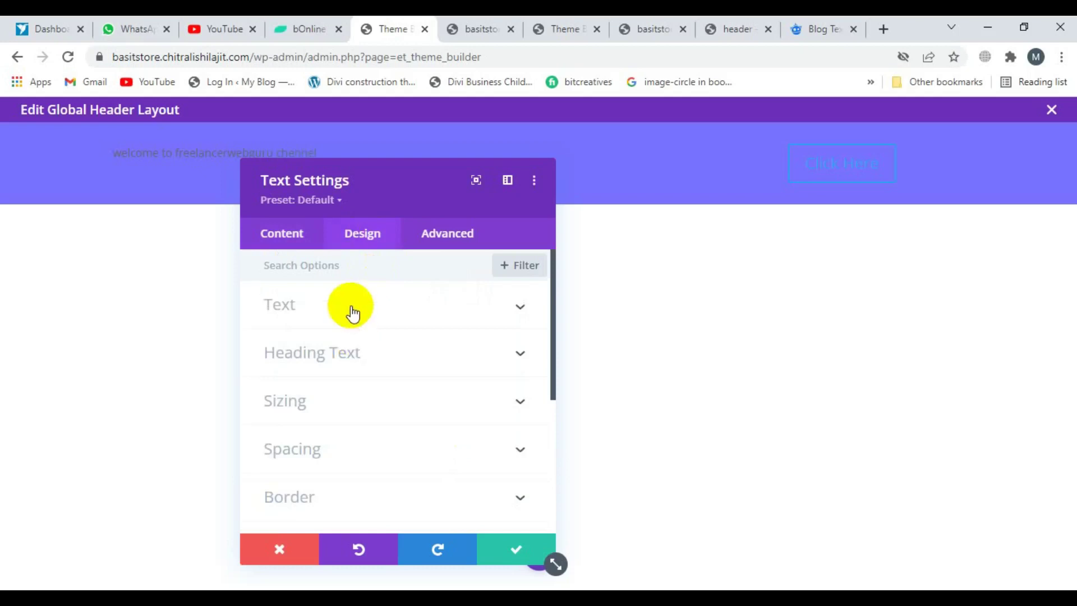
click(292, 234)
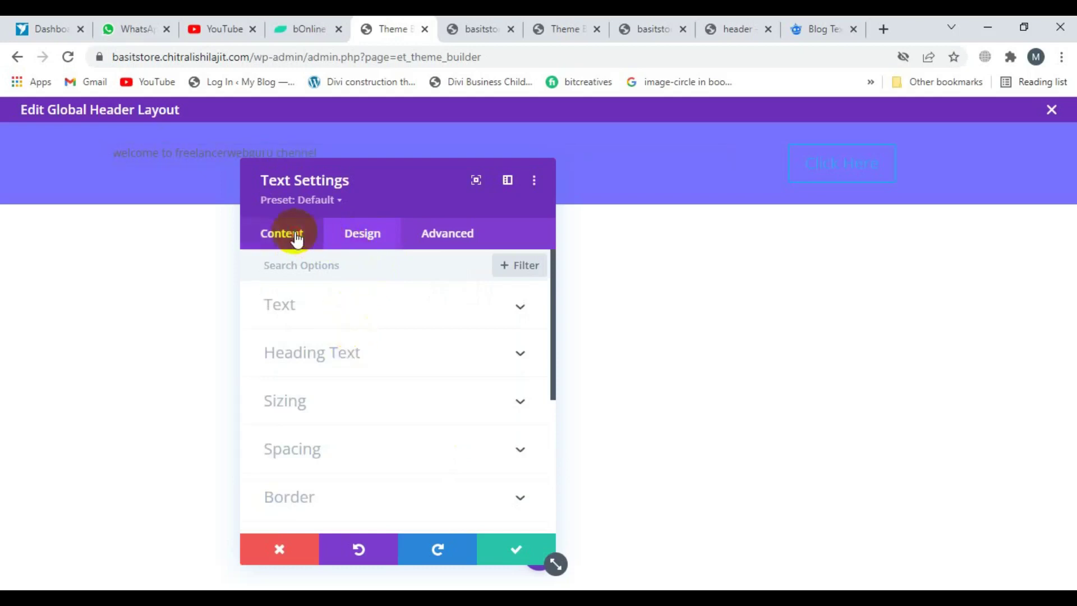
click(284, 396)
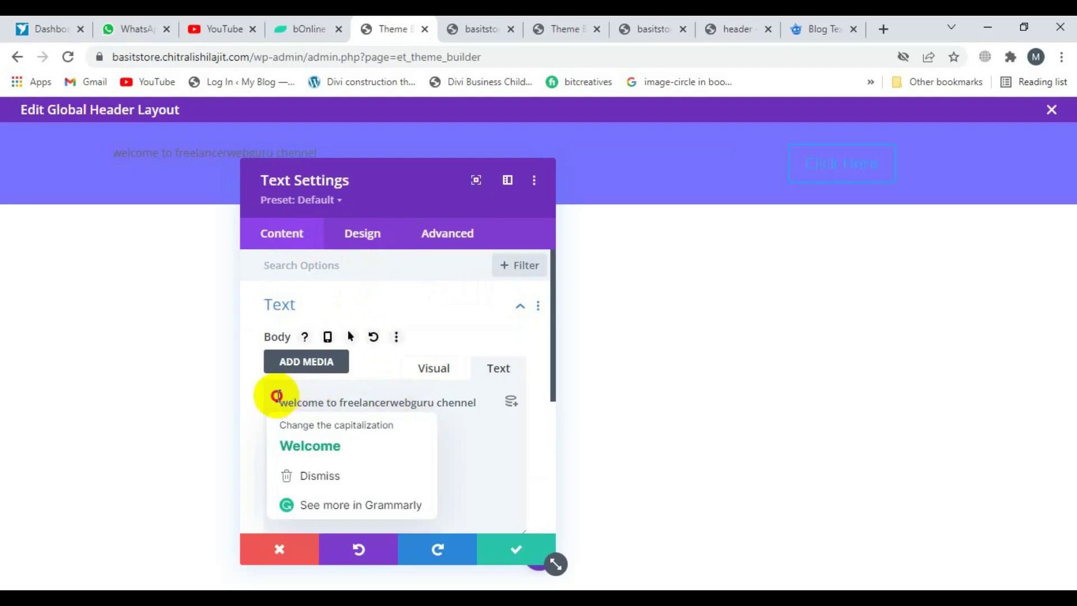
click(277, 396)
text(<h2>)
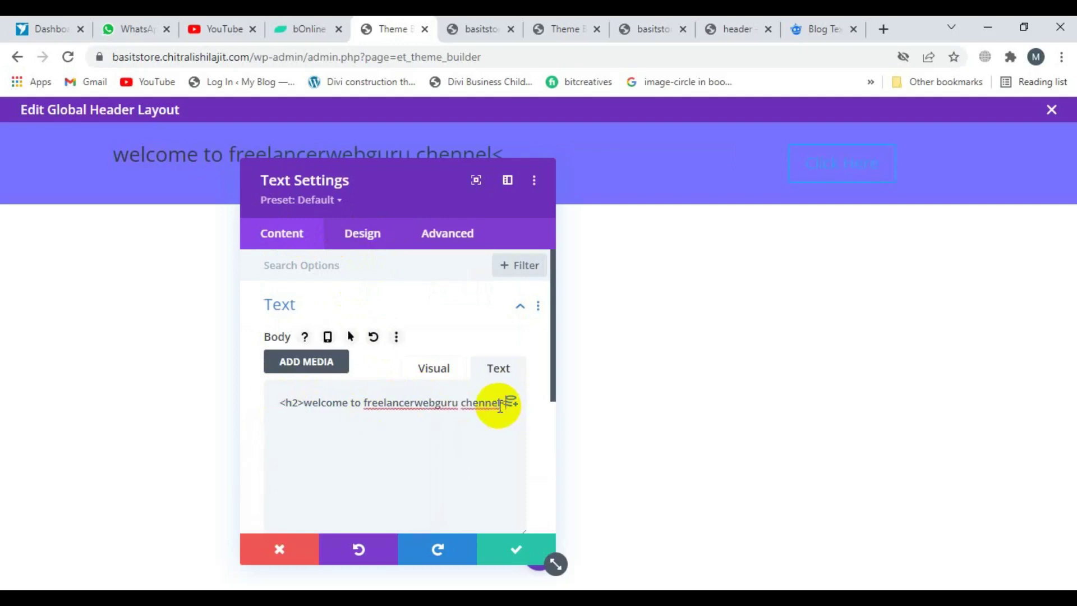
text(</h2>)
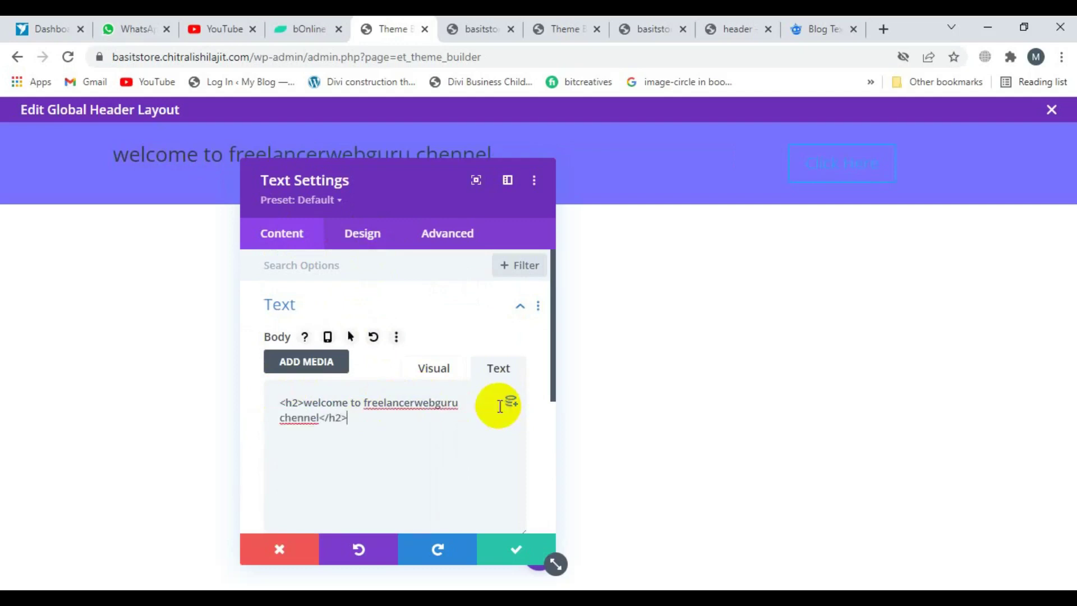
right_click(296, 422)
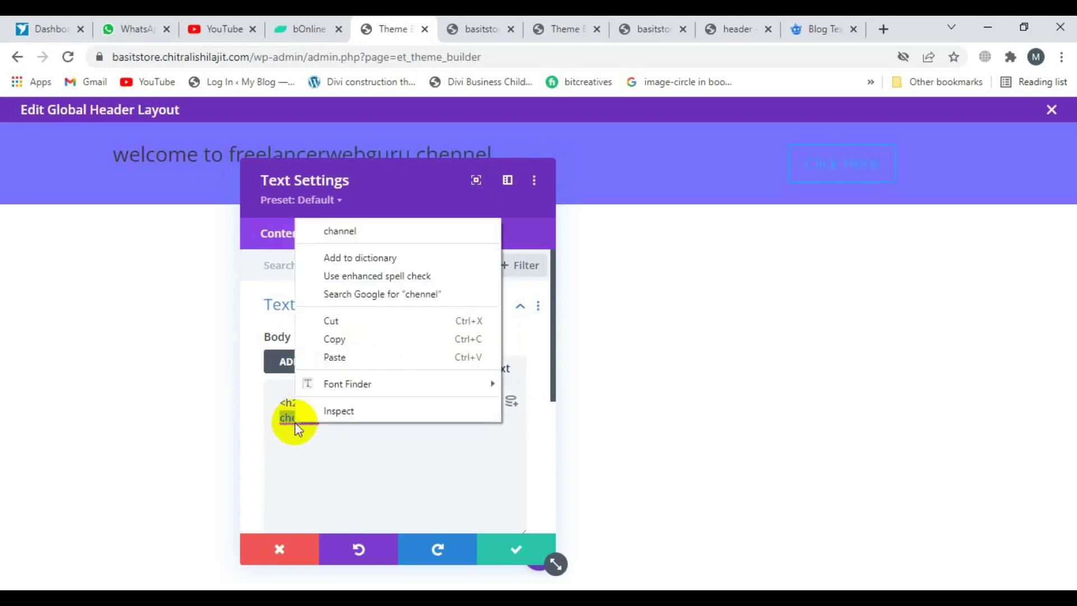
click(370, 233)
- Set the Heading 2 font of the Text module to sofiapro-light
click(362, 235)
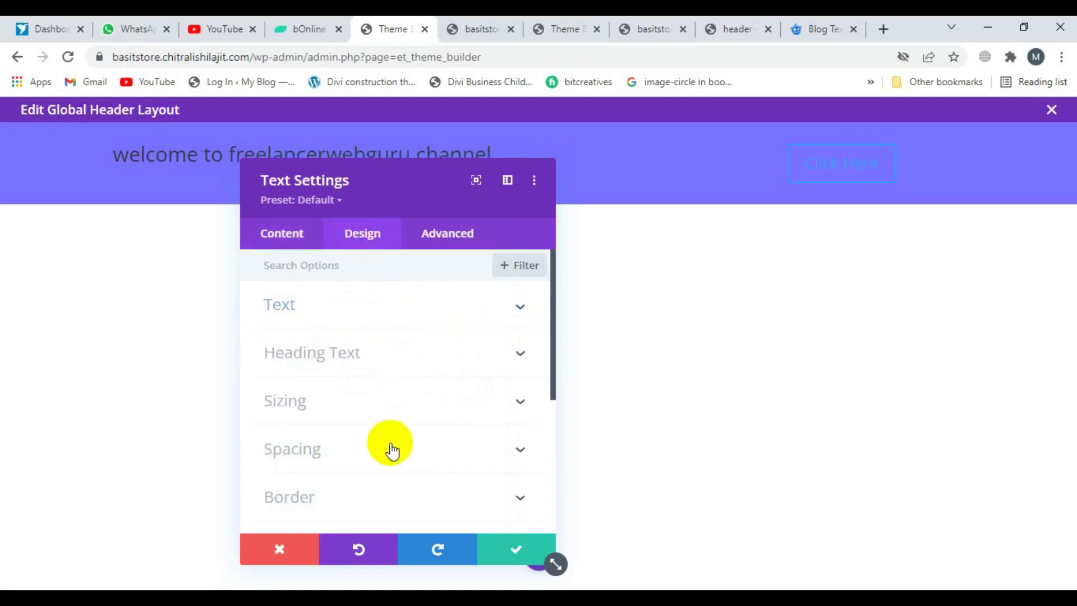
click(391, 363)
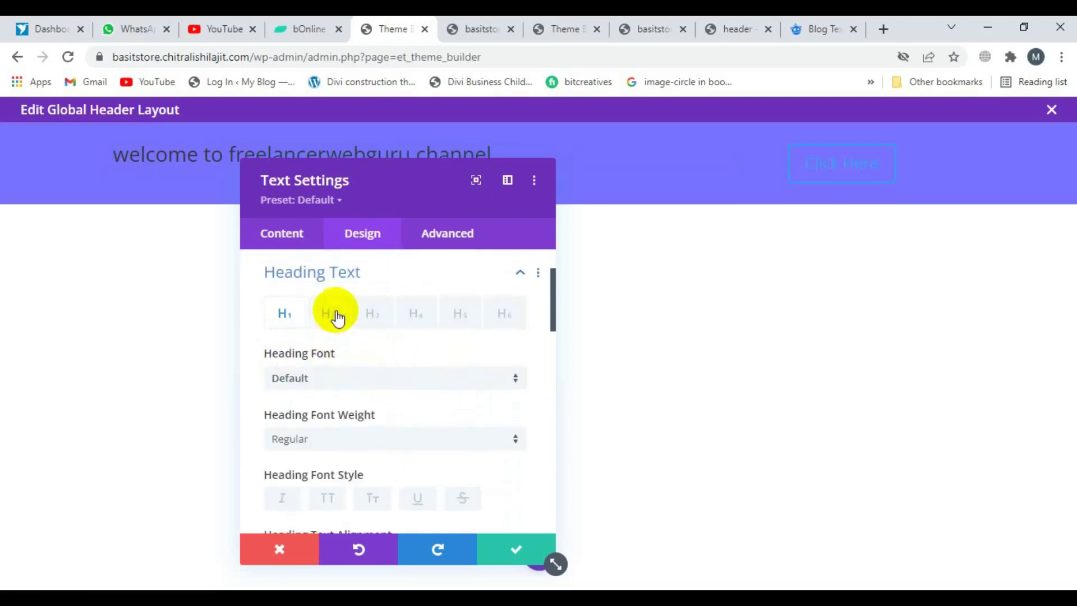
click(336, 316)
click(368, 387)
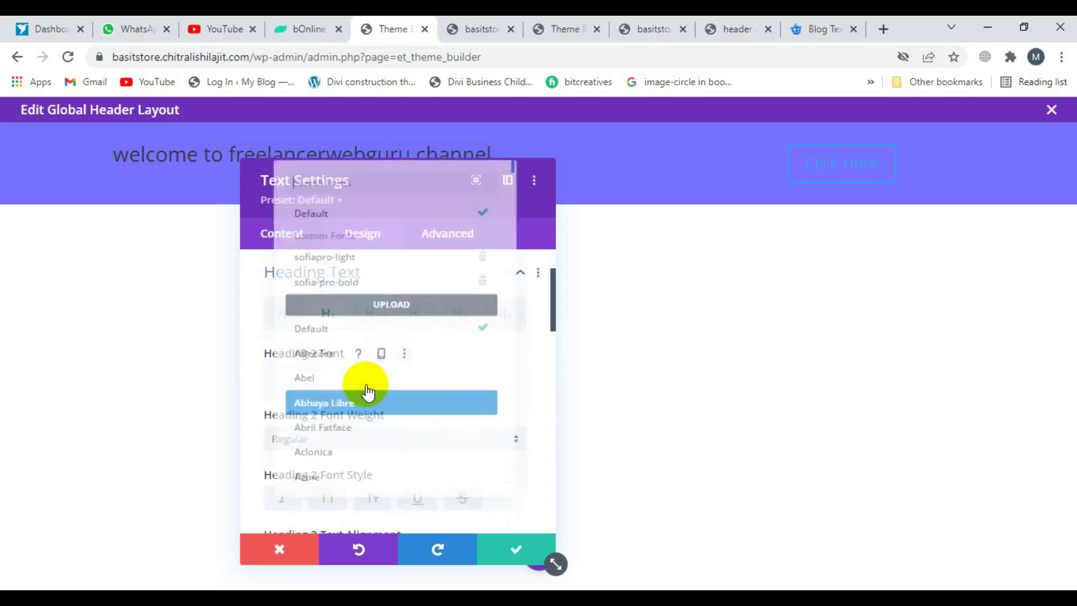
click(352, 262)
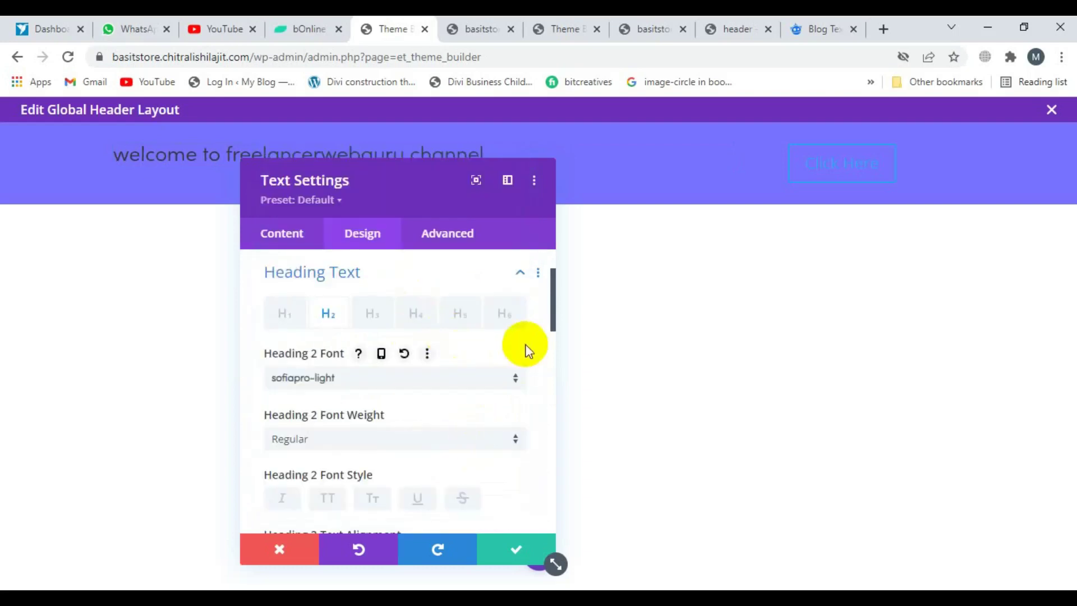
- Set the Heading 2 text size to 20px and its colour to white (#FFFFFF), and save the Text module
drag(553, 318, 553, 375)
click(308, 447)
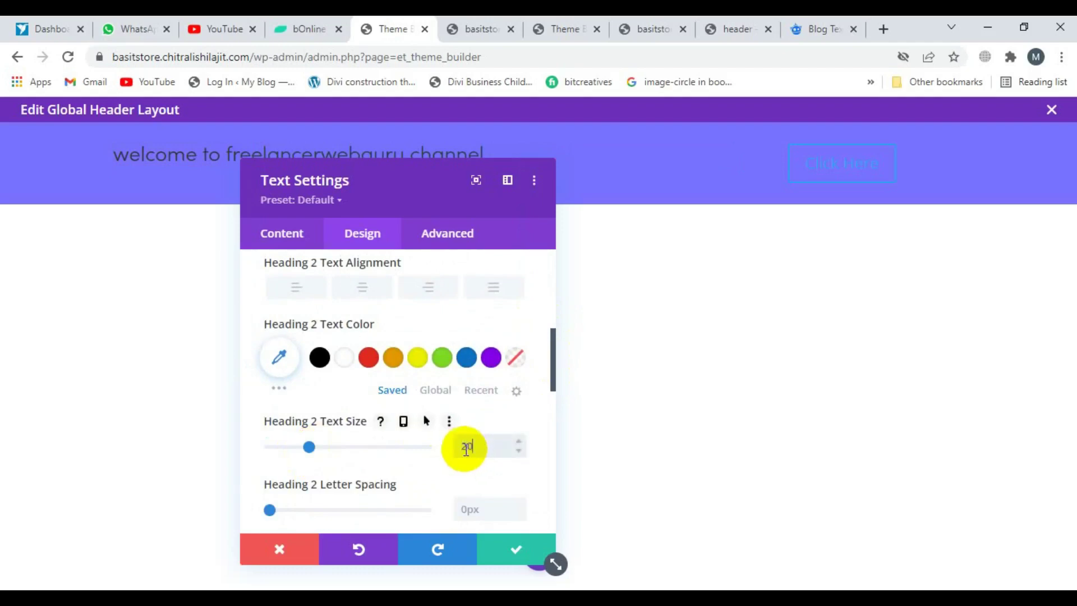
text(px)
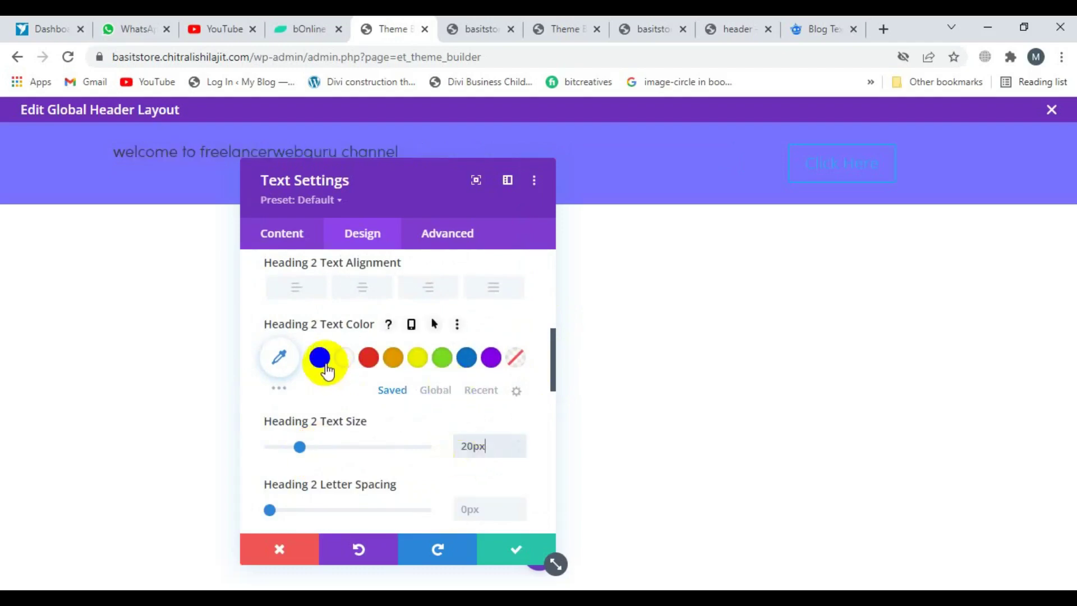
click(350, 359)
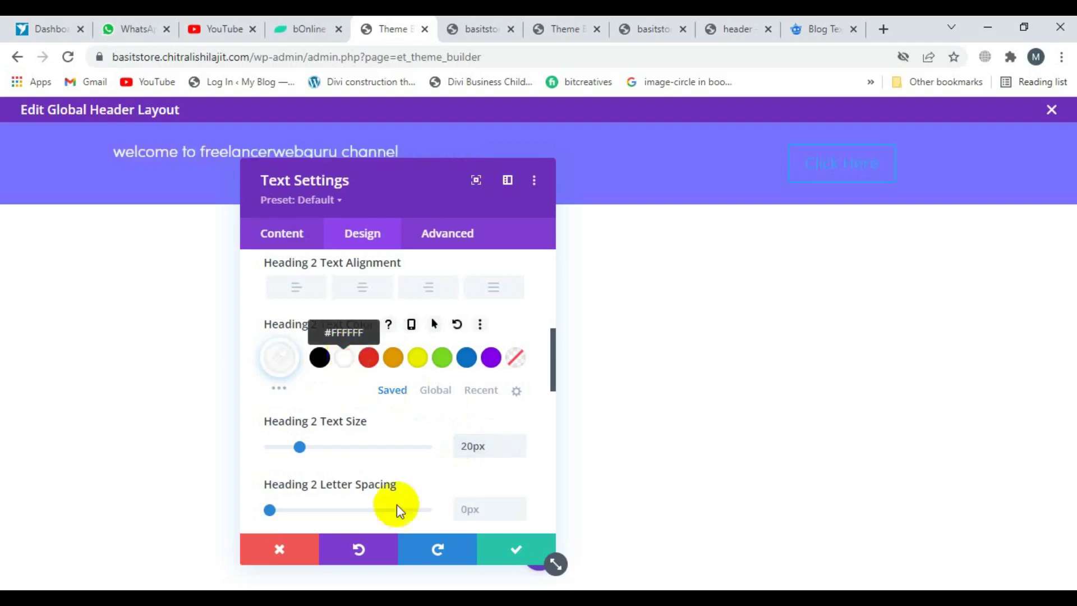
click(515, 554)
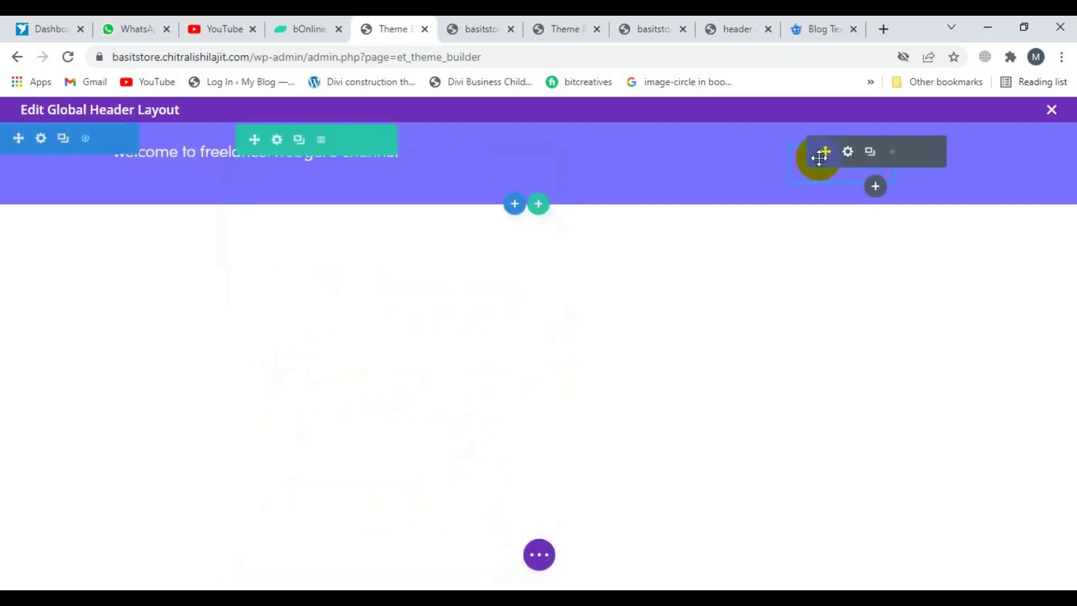
- Enable custom styles for the announcement bar's button and set its text colour to white
click(847, 155)
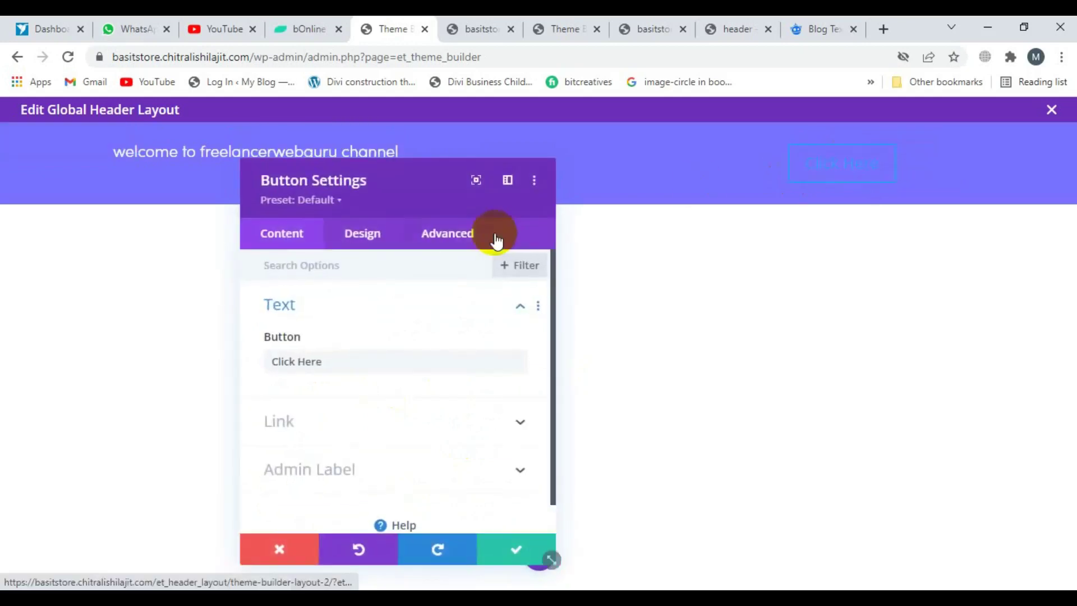
click(371, 242)
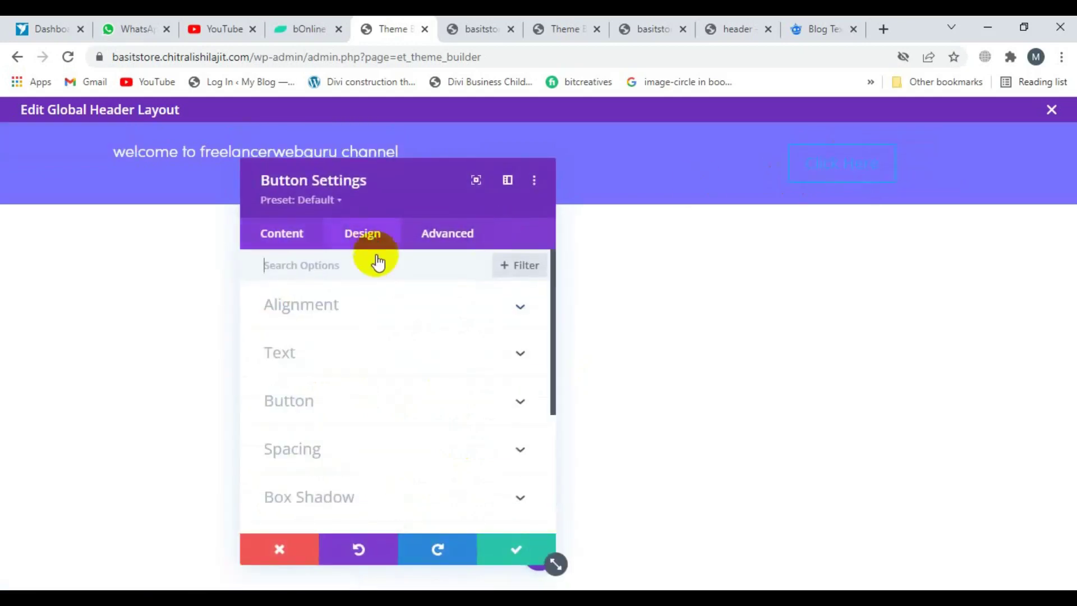
click(317, 405)
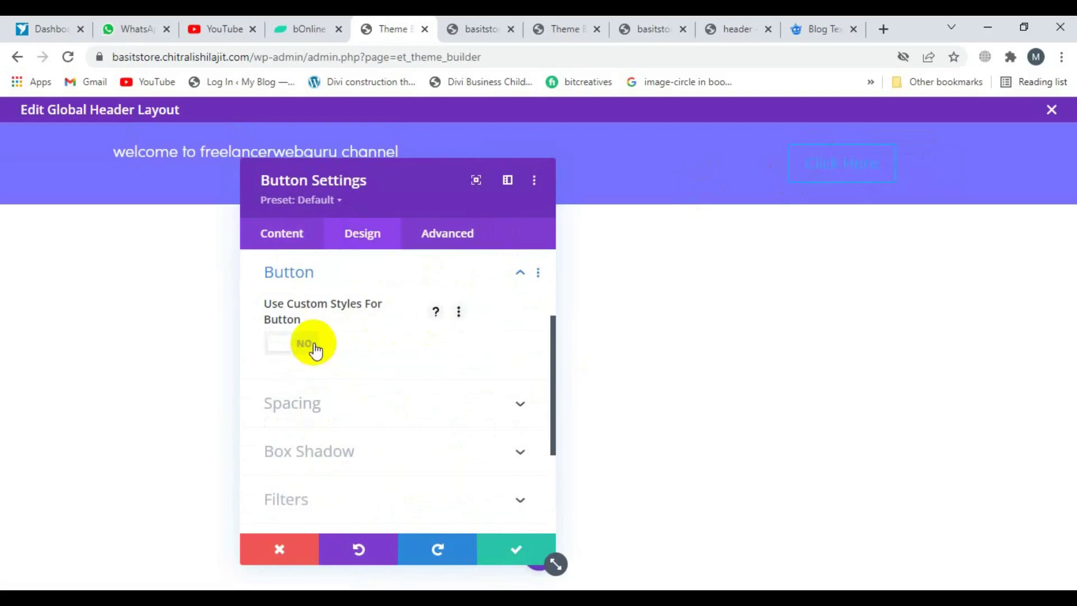
click(314, 348)
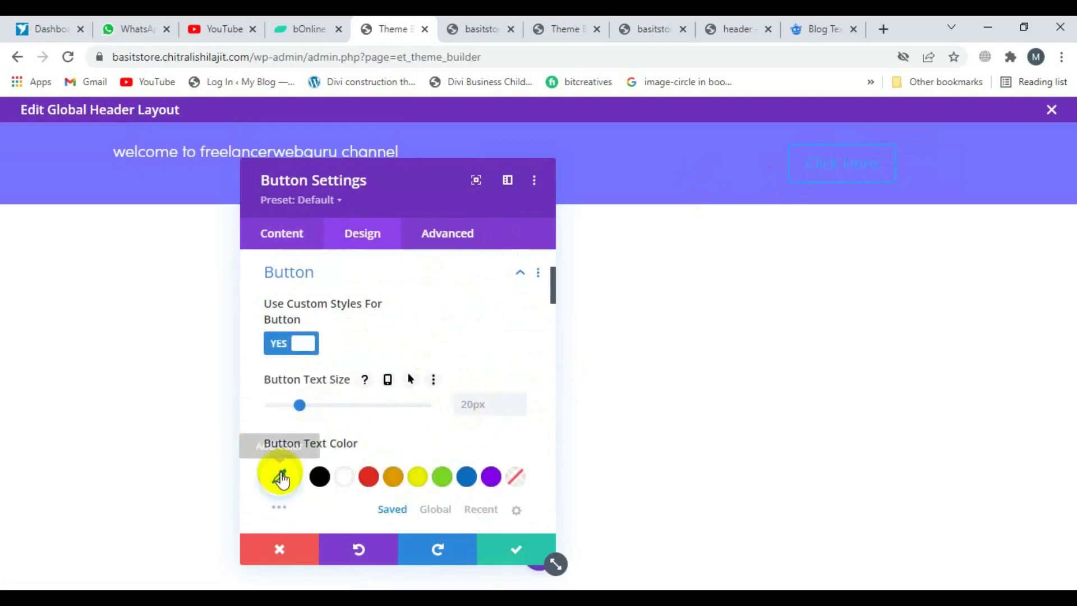
click(343, 482)
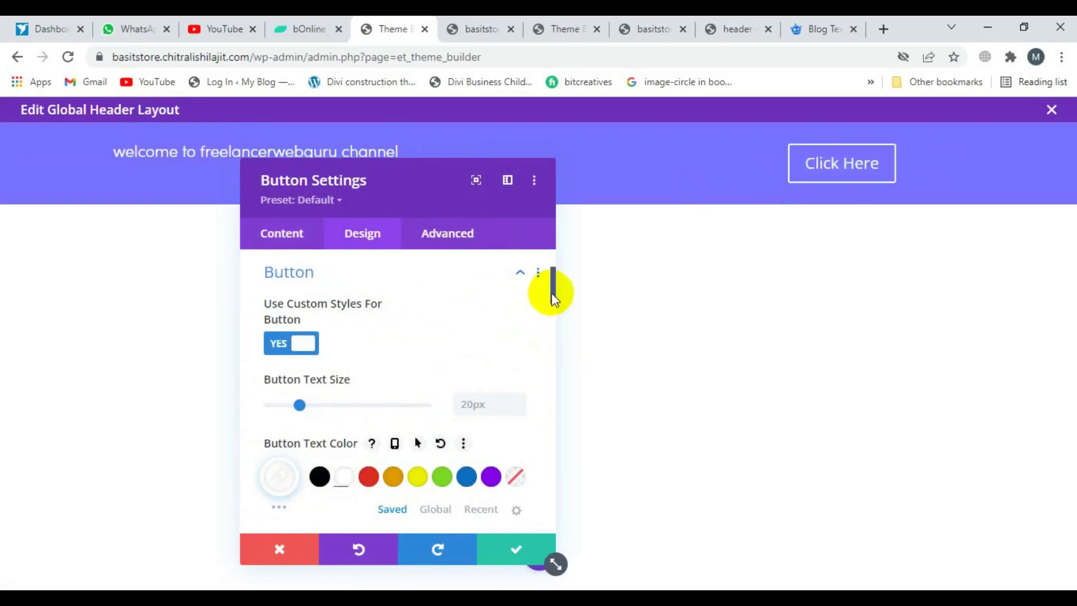
- Set the button's border width to 1px
drag(551, 294, 559, 358)
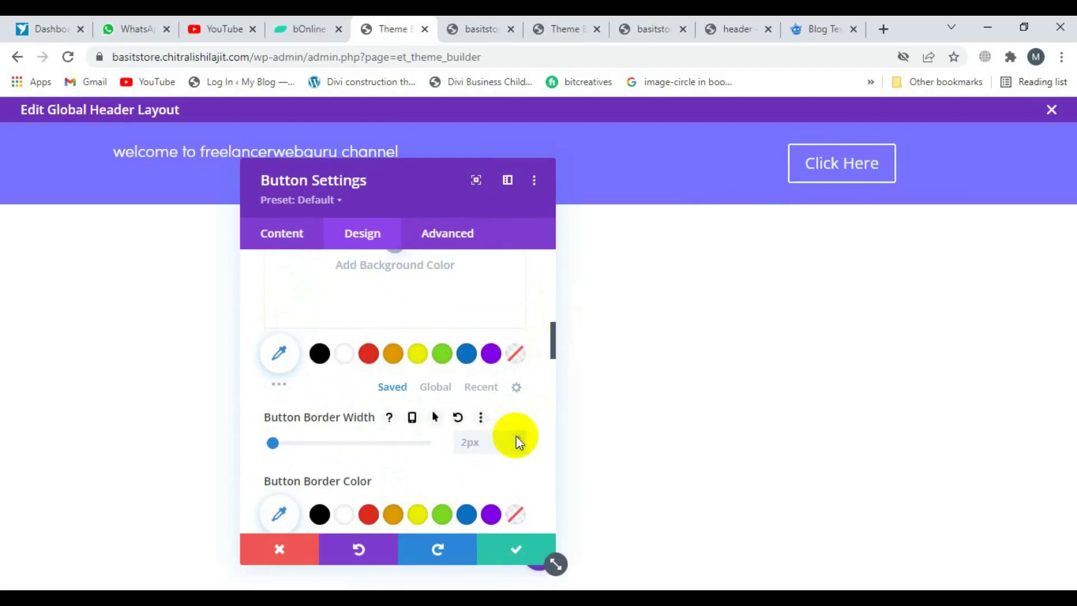
click(517, 435)
click(516, 436)
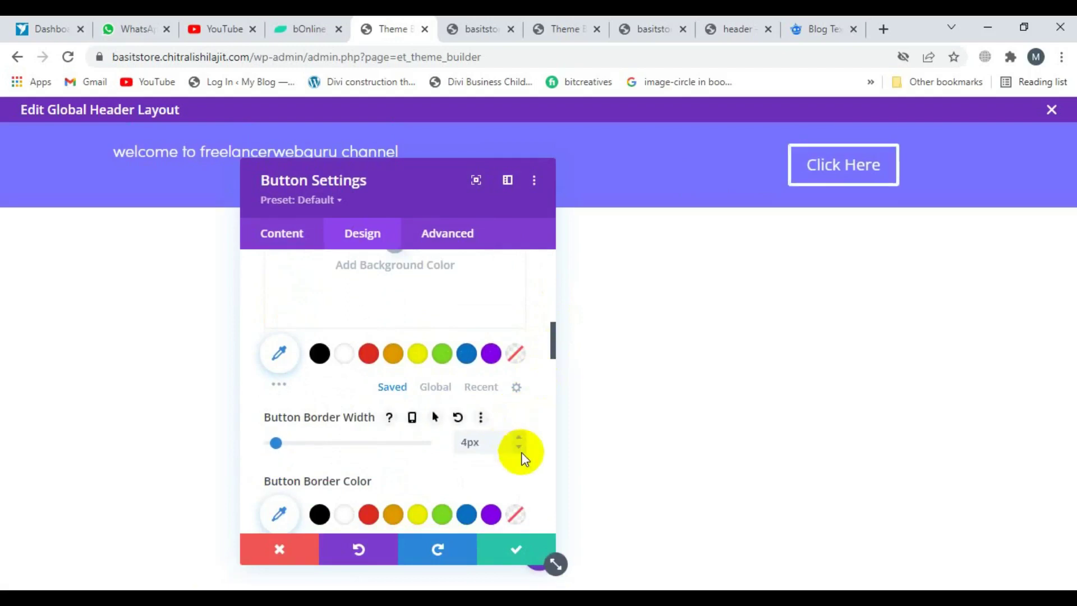
click(519, 449)
click(519, 449)
click(519, 448)
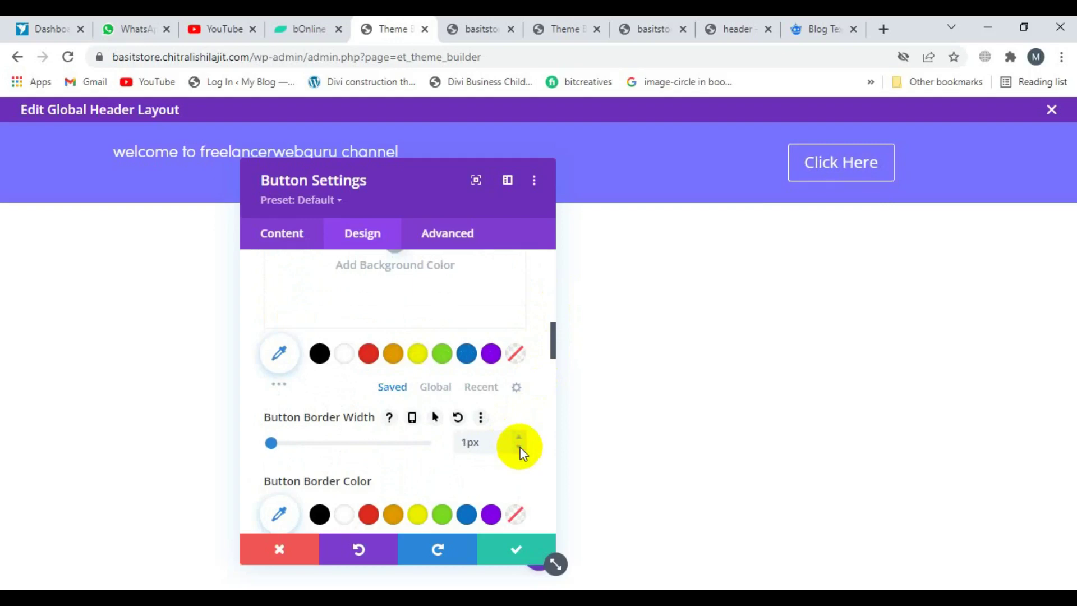
- Round the button's corners with a border radius of 15px
drag(552, 340, 536, 373)
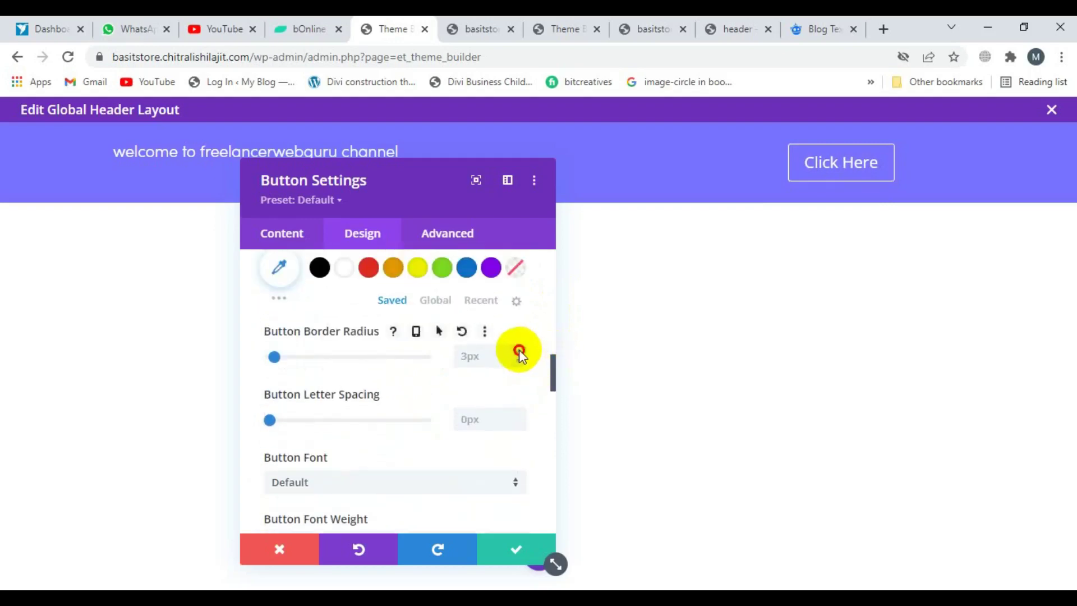
click(520, 349)
click(519, 349)
click(519, 349)
click(519, 348)
click(519, 349)
click(520, 349)
click(519, 349)
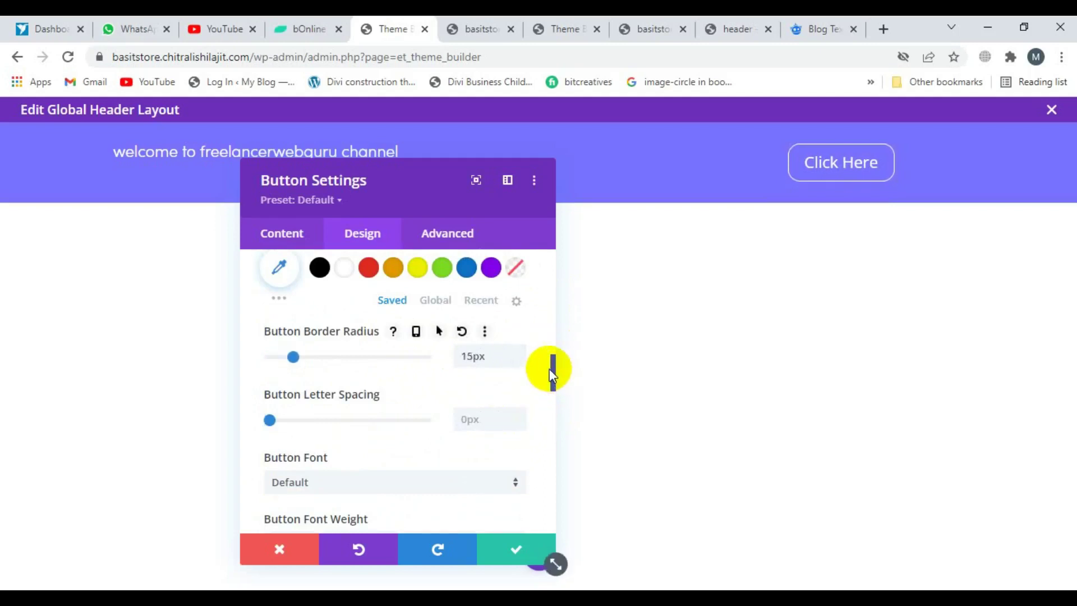
drag(551, 372, 547, 264)
click(413, 331)
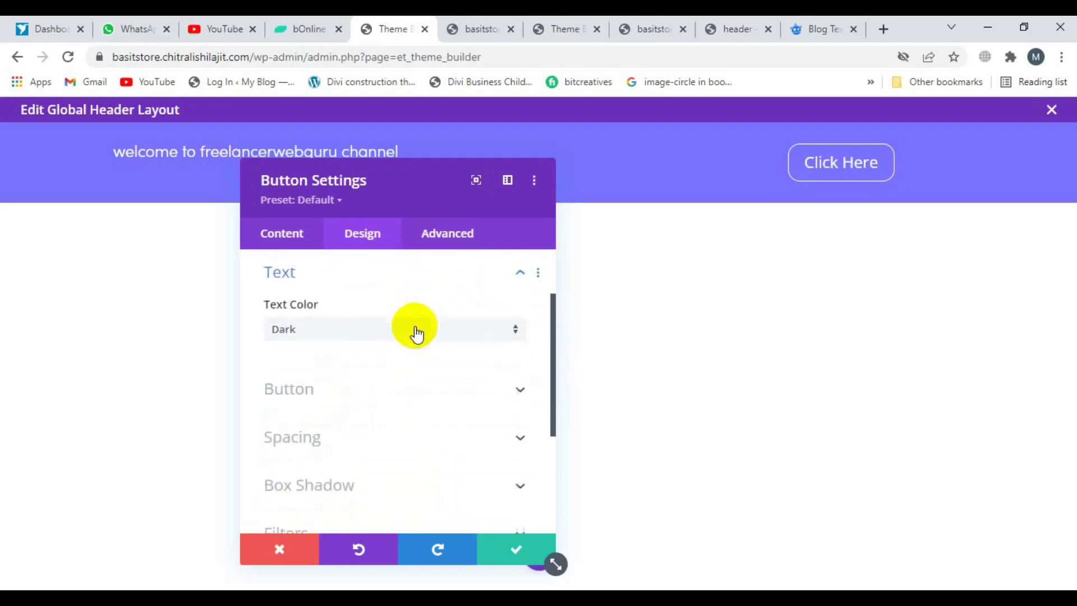
click(401, 391)
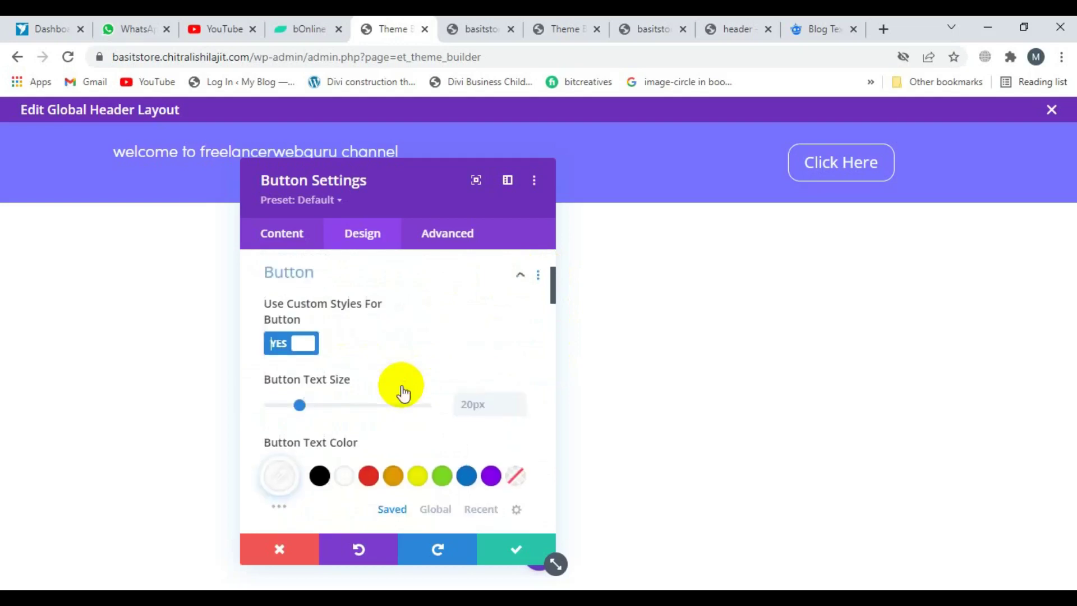
- Replace the button's label with "read more"
click(303, 234)
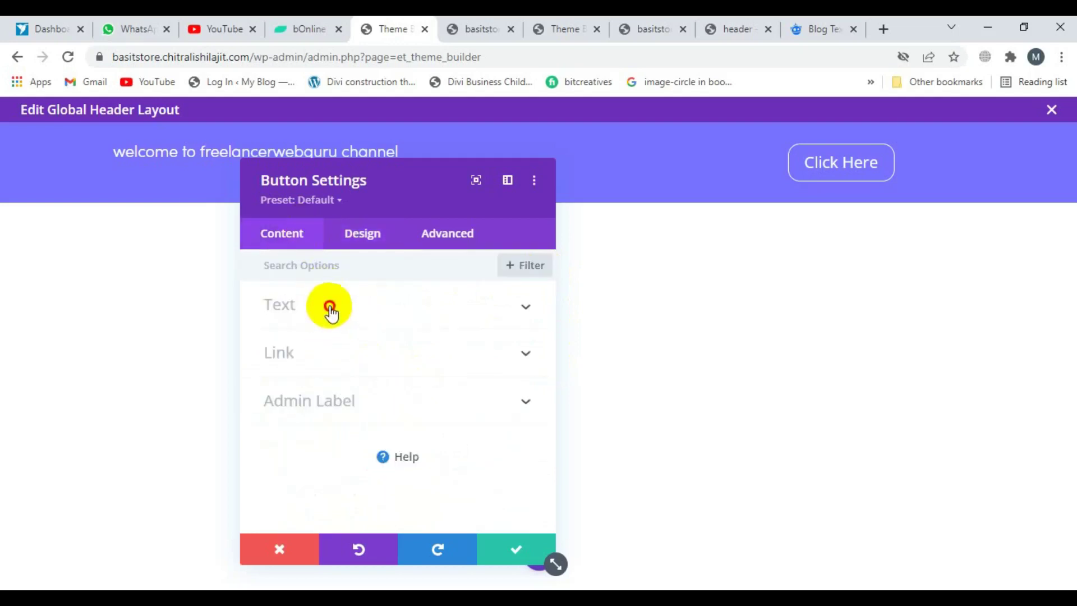
click(330, 305)
click(305, 364)
drag(305, 364, 233, 373)
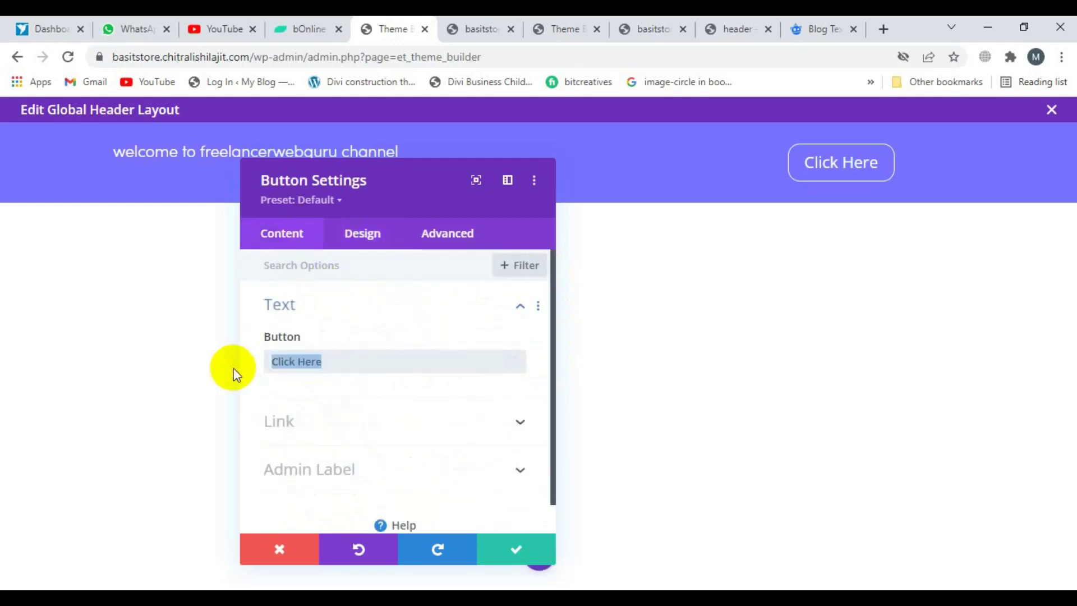
text(red)
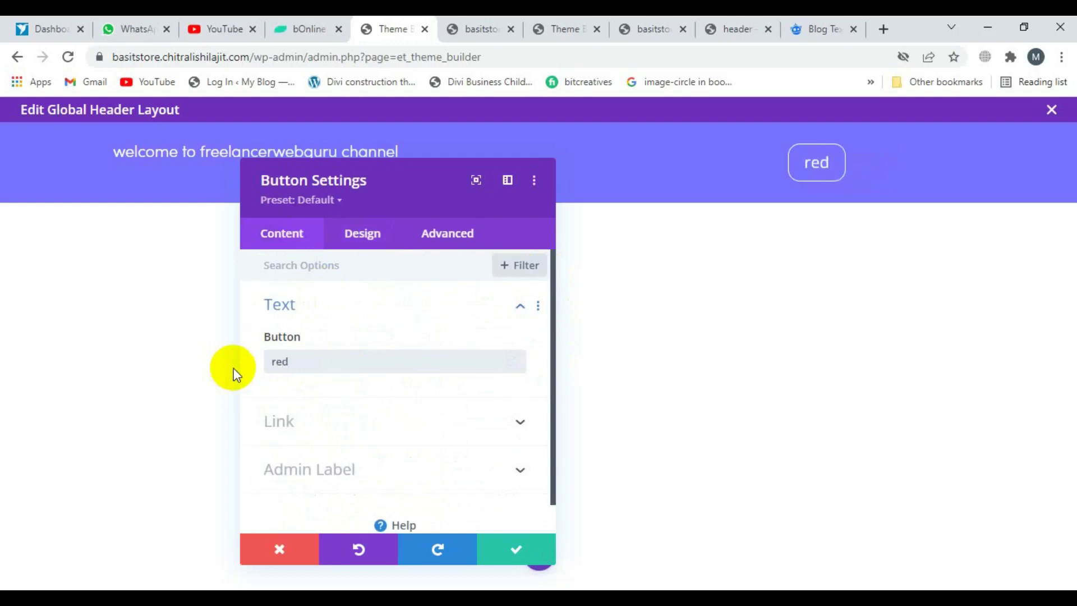
key(BackSpace)
text(ad more)
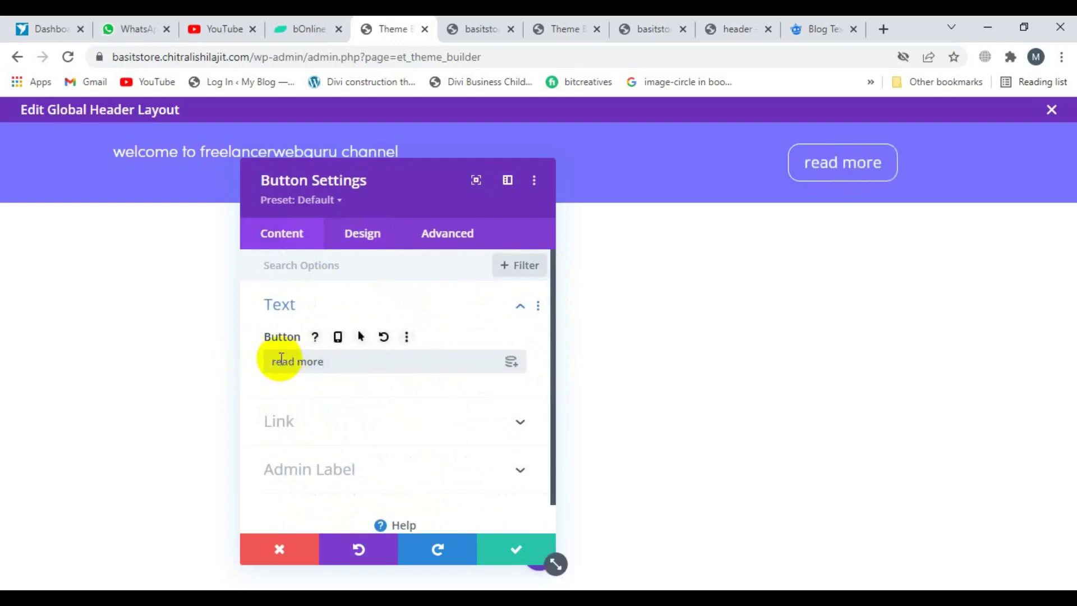
- Change the button's label to "Mead More" and save the button settings
click(278, 358)
key(Delete)
text(M)
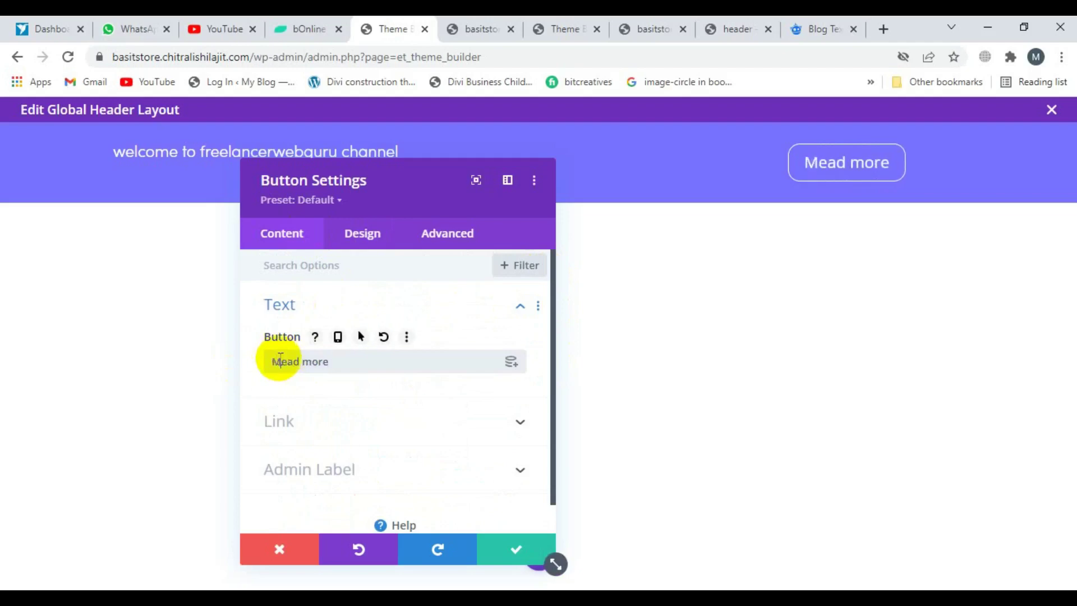
key(Delete)
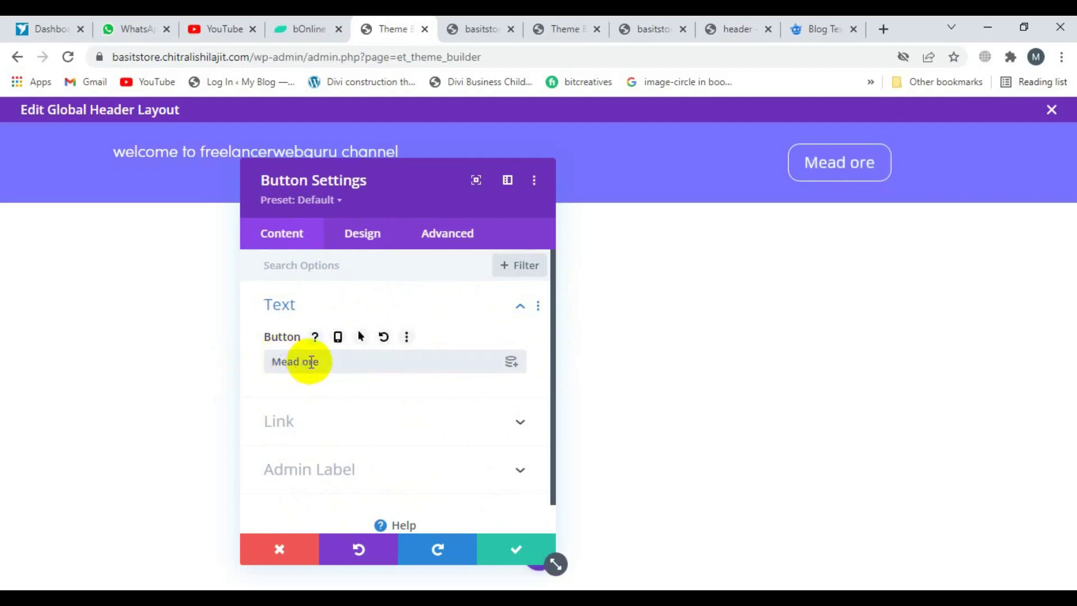
text(M)
click(490, 555)
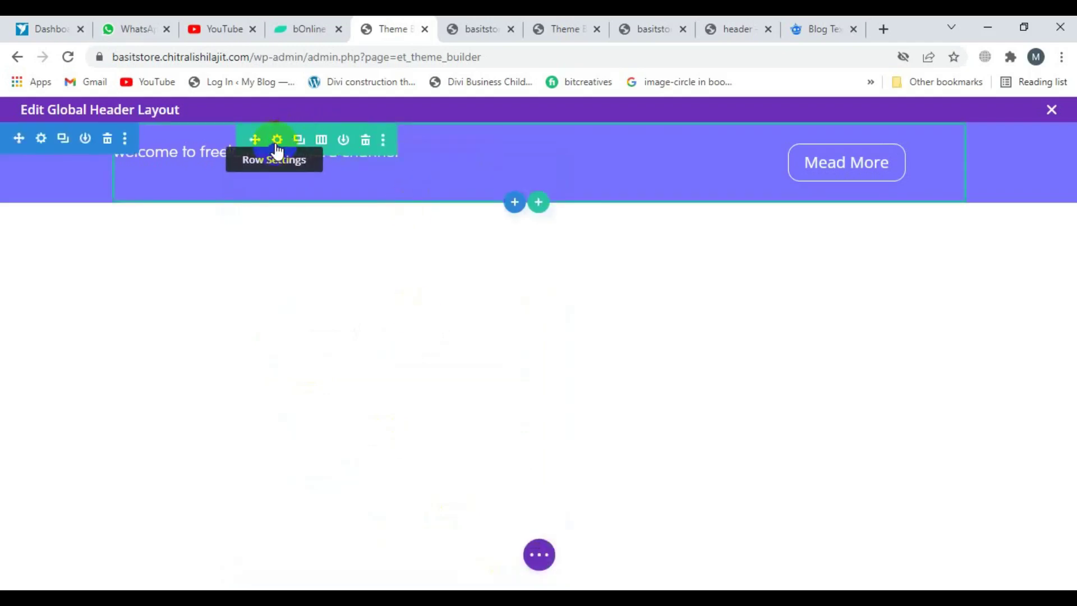
- Set the announcement bar row's width to 60% and save the row settings
click(276, 144)
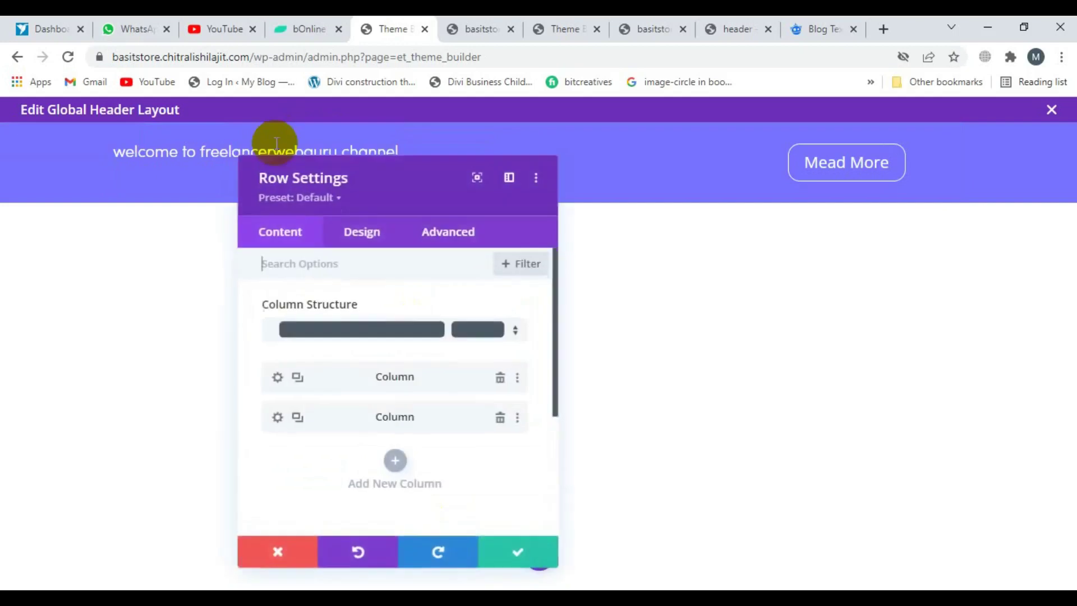
click(363, 235)
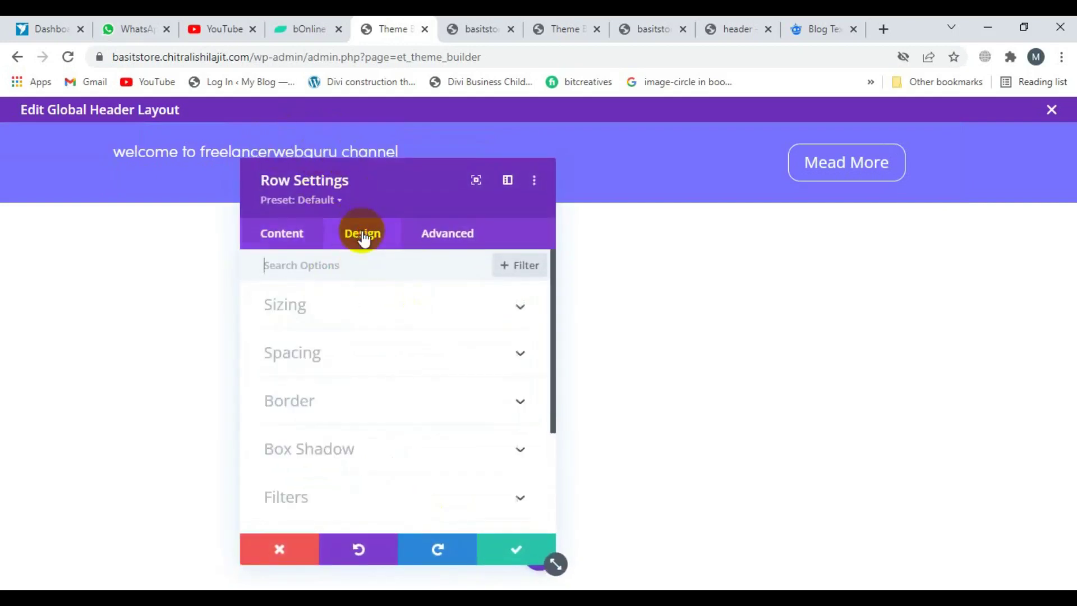
click(357, 309)
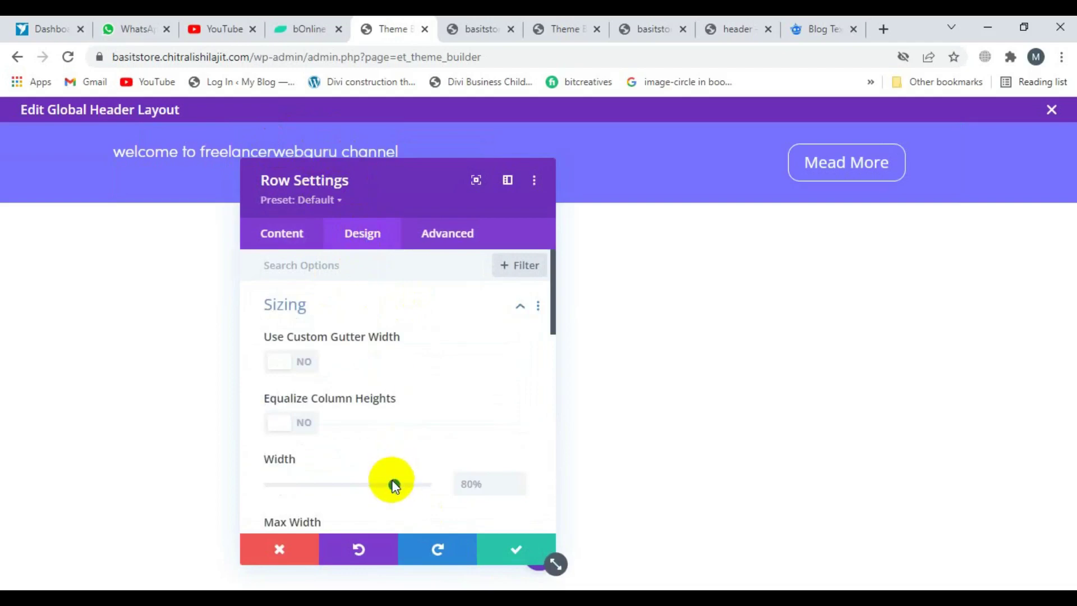
drag(394, 486, 364, 480)
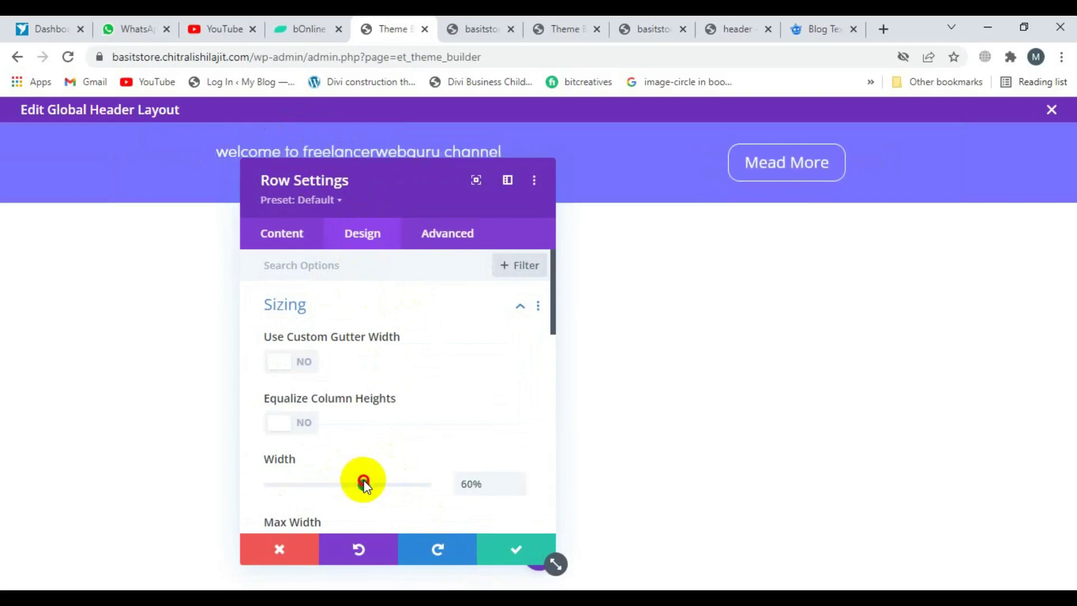
click(498, 550)
- Center-align the Heading 2 text of the welcome message and save the text settings
mouse_move(462, 167)
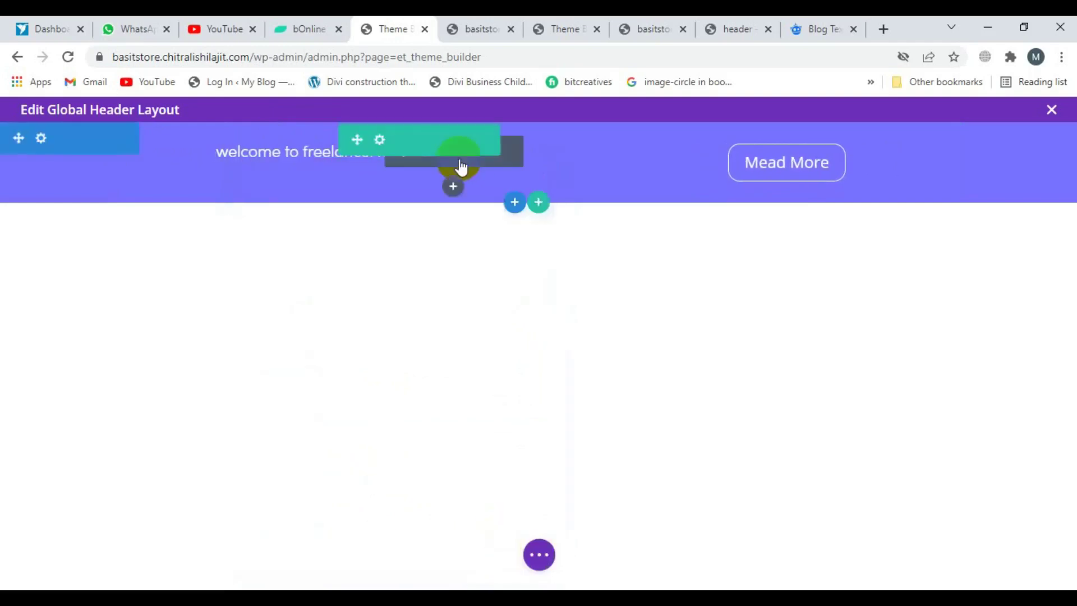
click(421, 160)
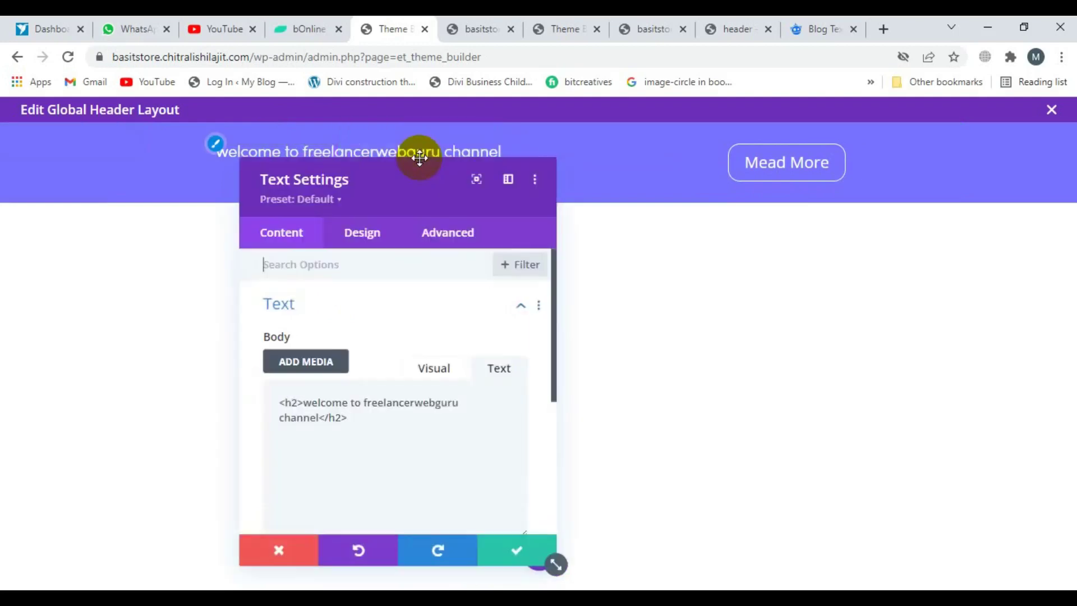
click(373, 234)
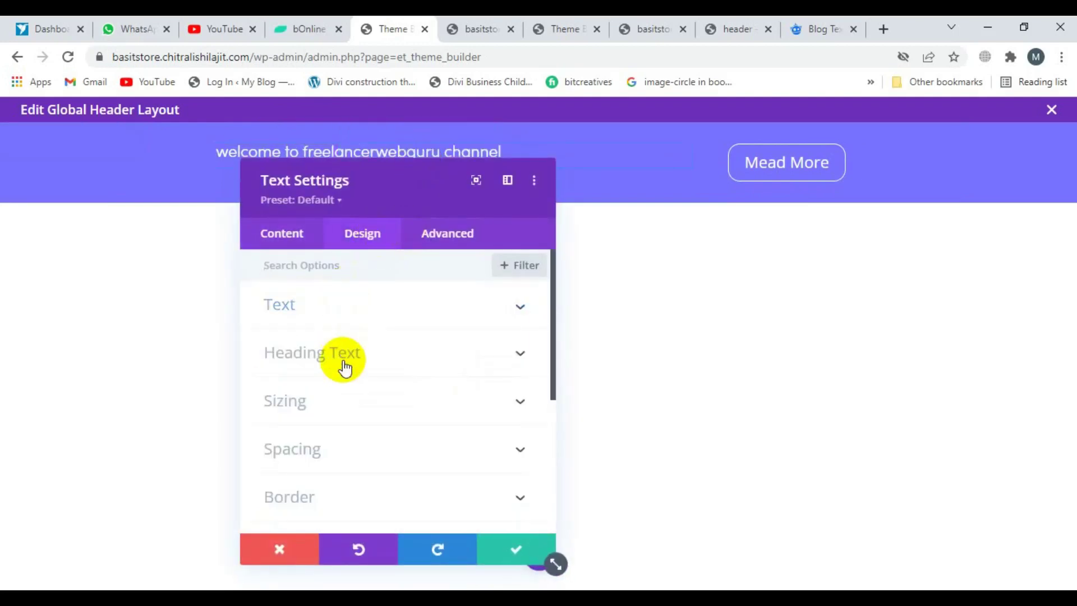
click(339, 352)
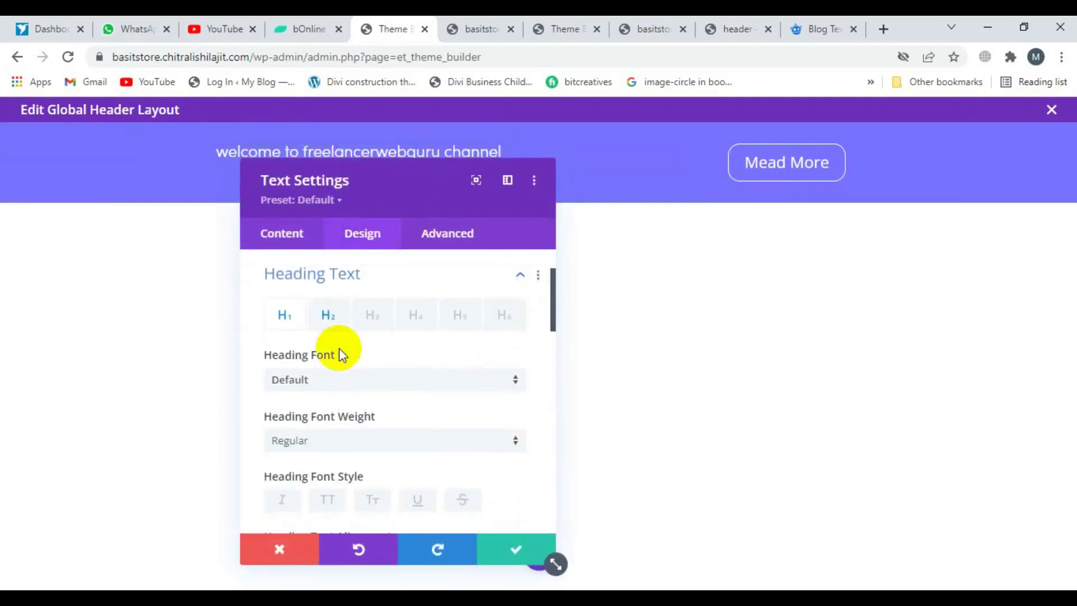
click(344, 309)
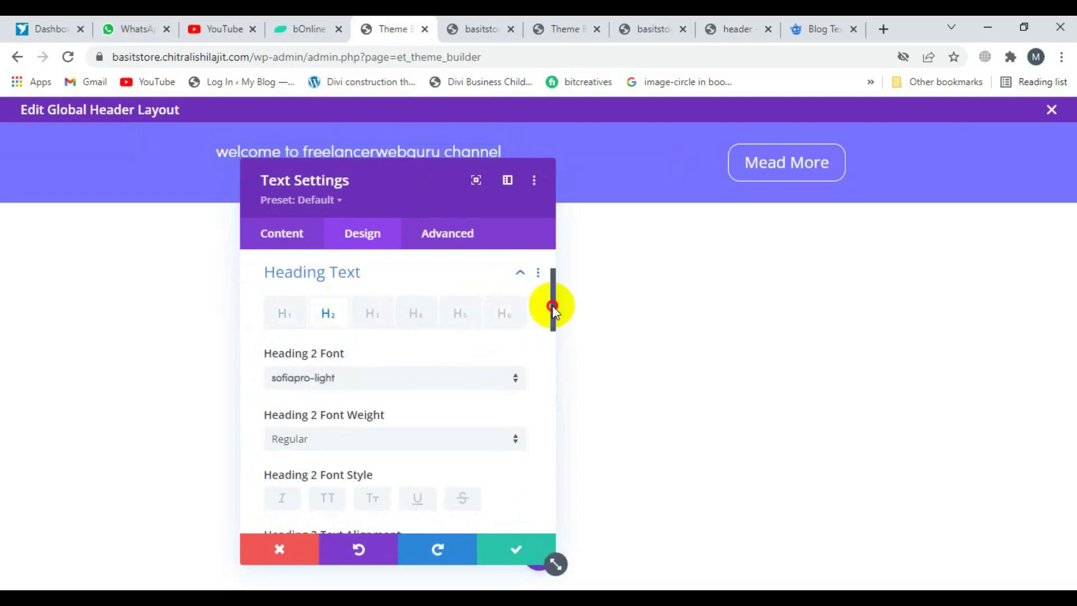
drag(552, 306, 537, 351)
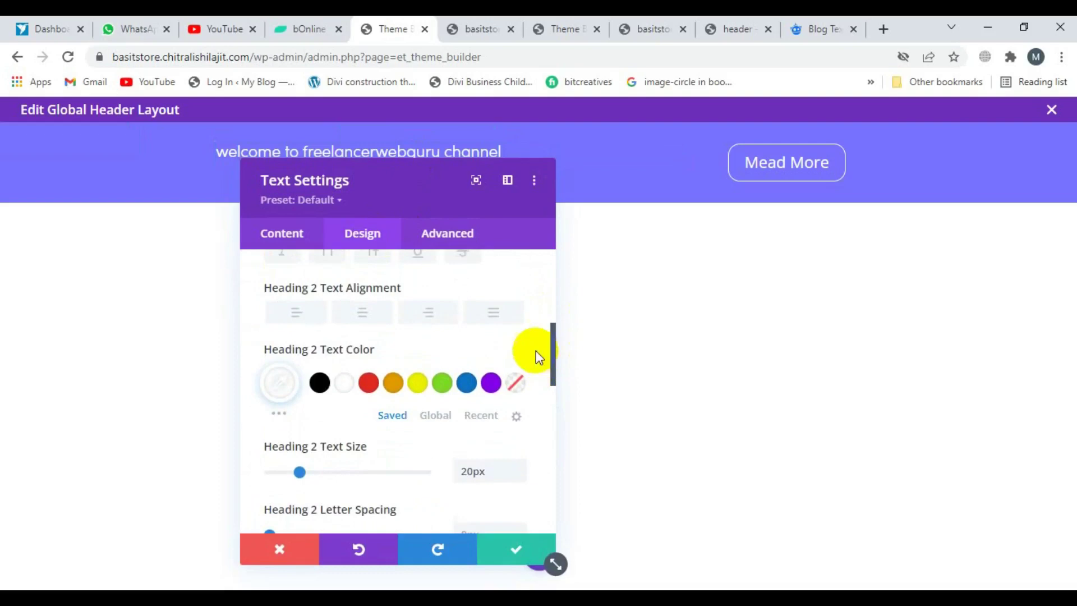
click(428, 312)
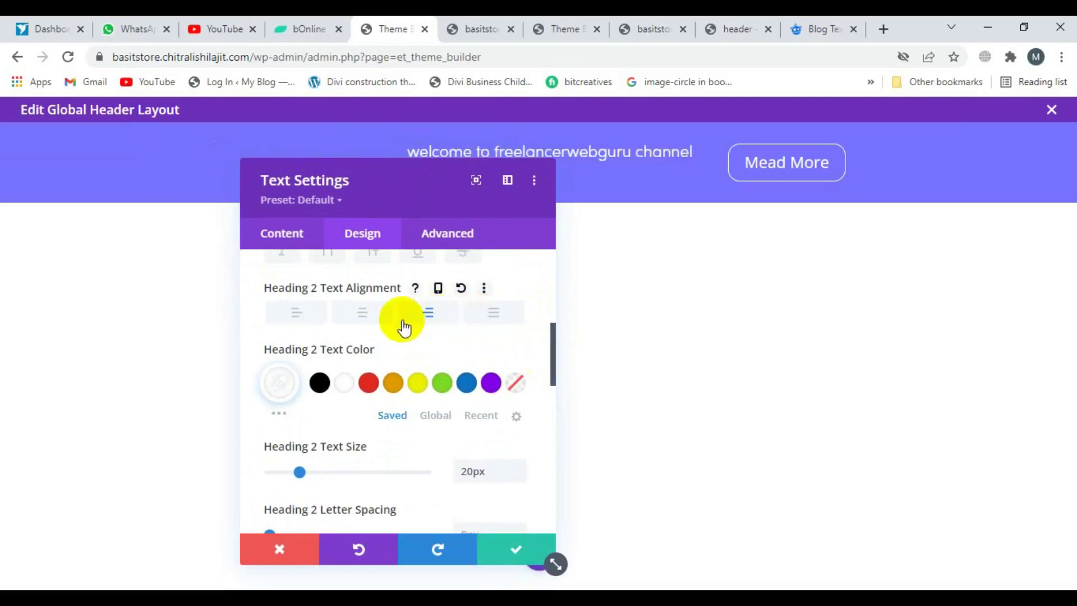
click(364, 313)
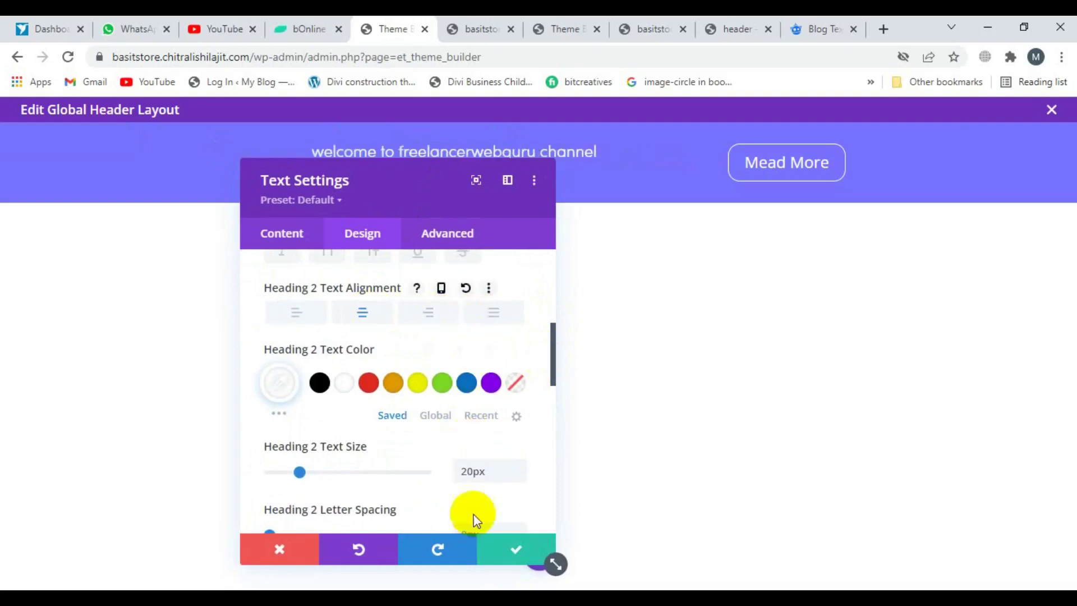
click(509, 548)
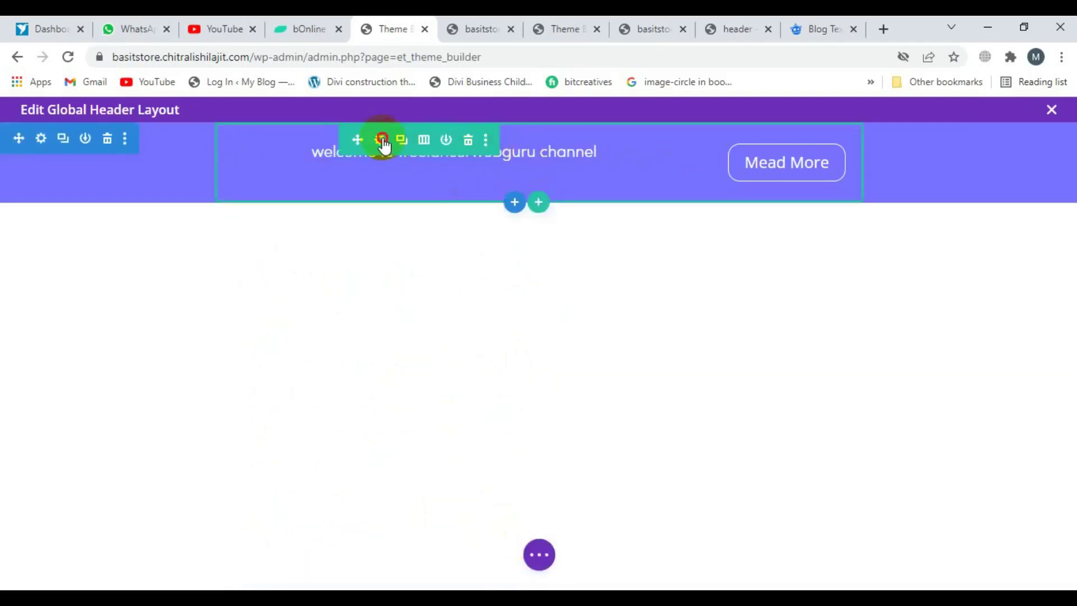
- Set the announcement row's top and bottom padding to 20px with the two values linked, and save the row settings
click(382, 140)
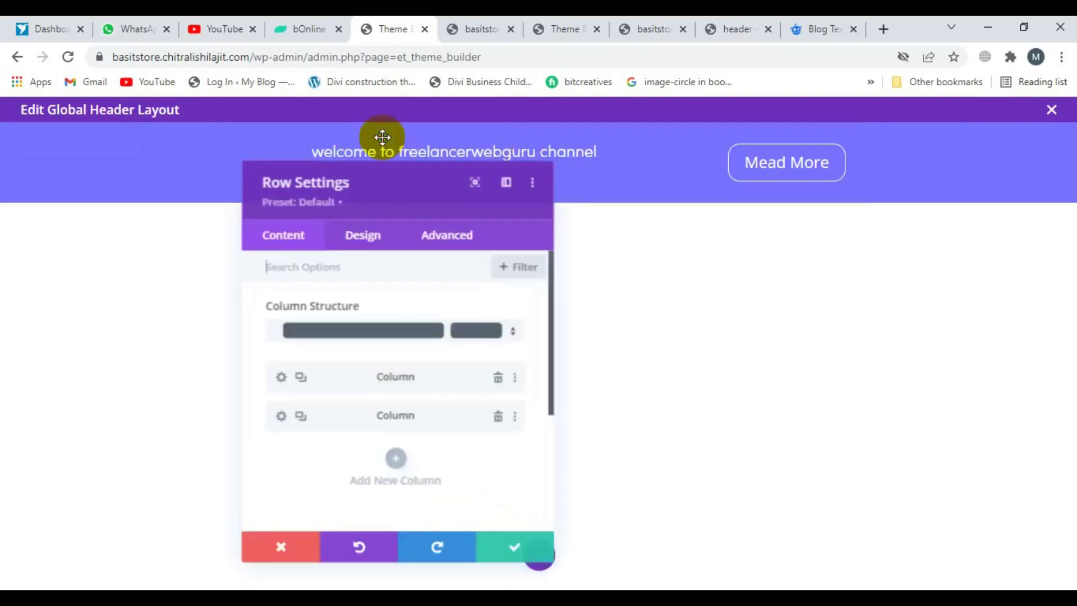
click(368, 233)
click(356, 348)
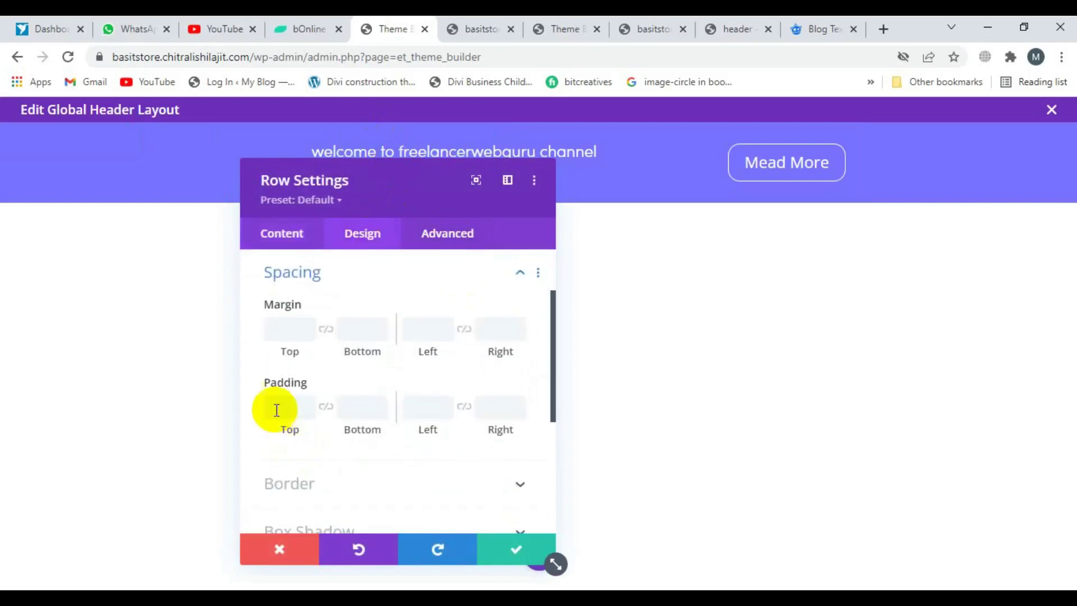
click(277, 410)
click(353, 409)
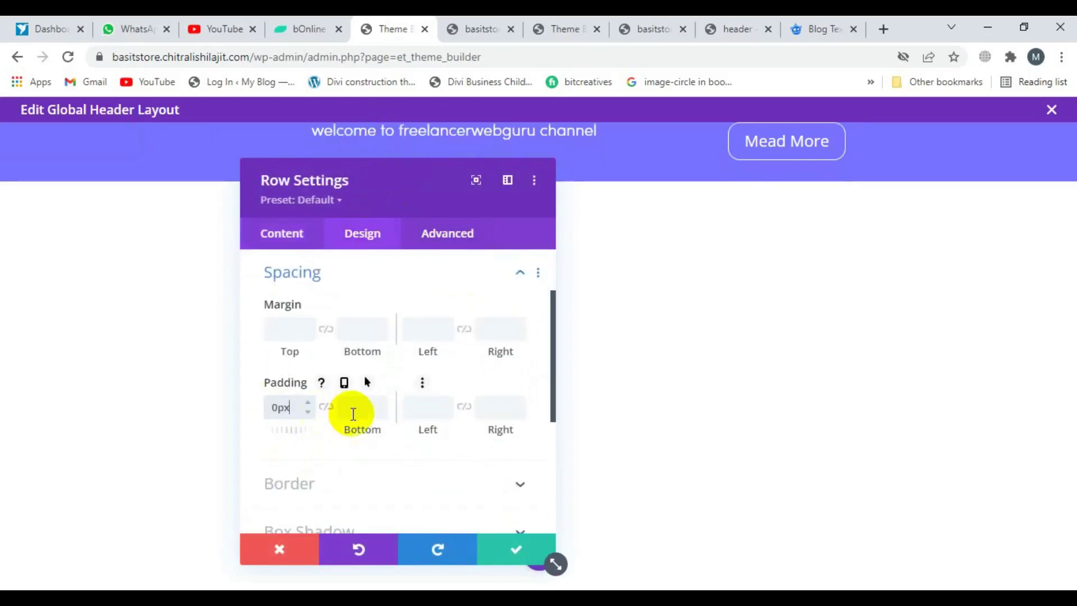
text(0)
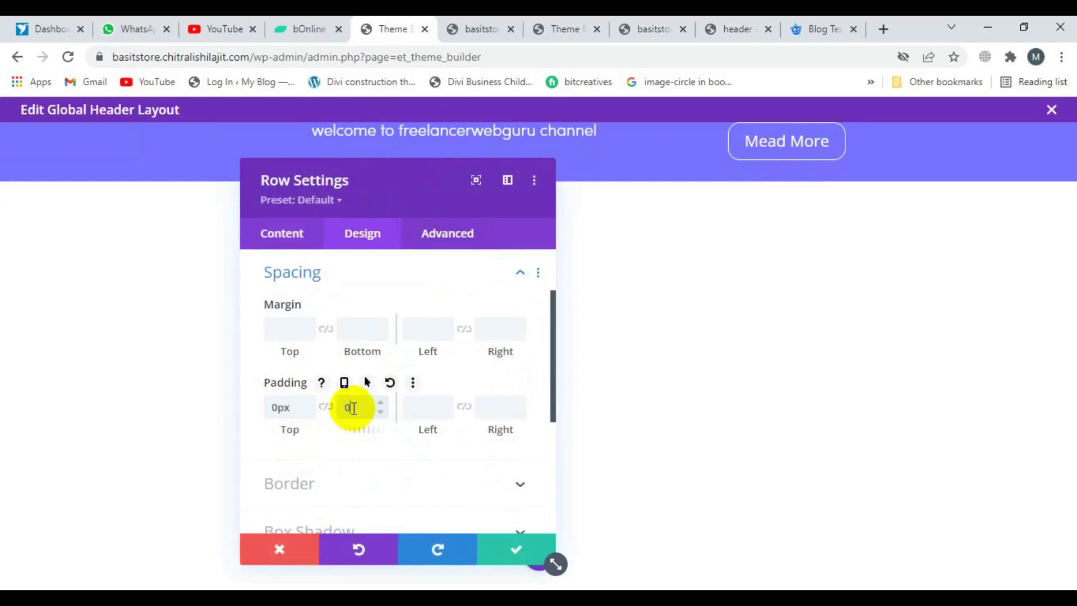
text(px)
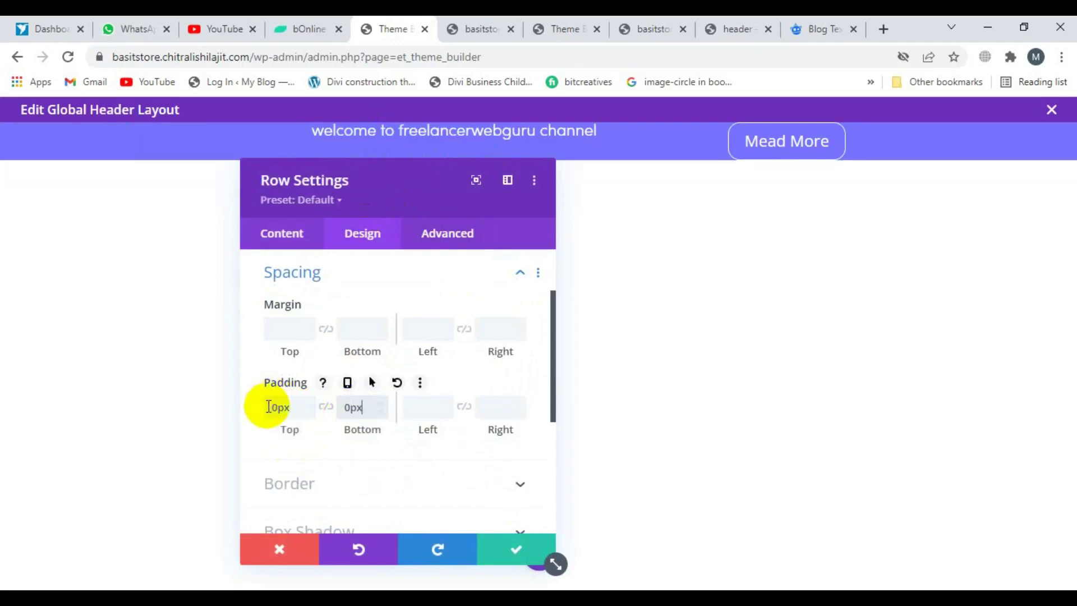
click(269, 407)
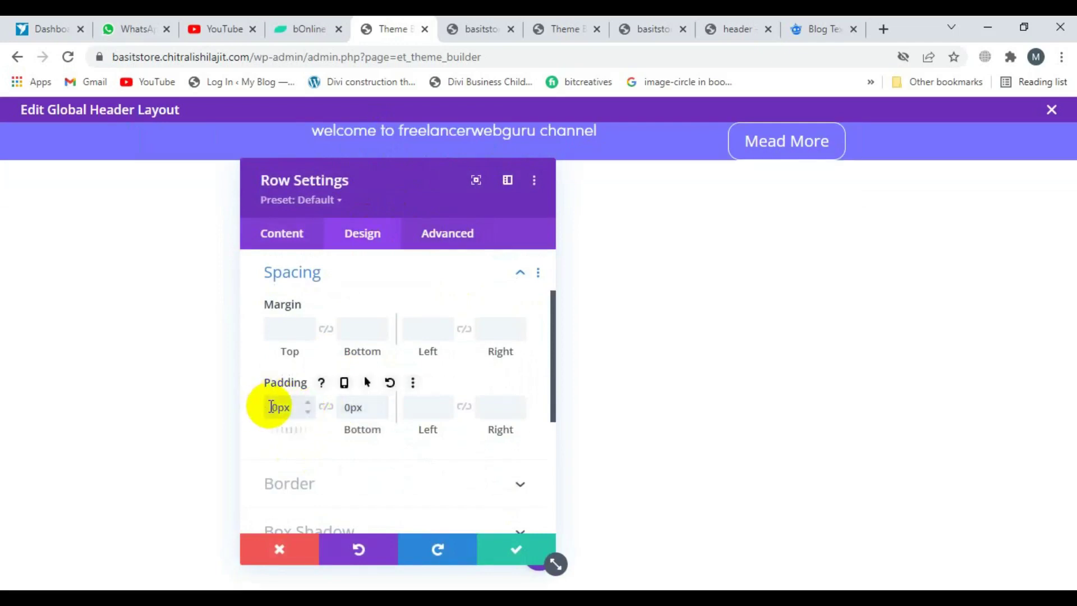
text(2)
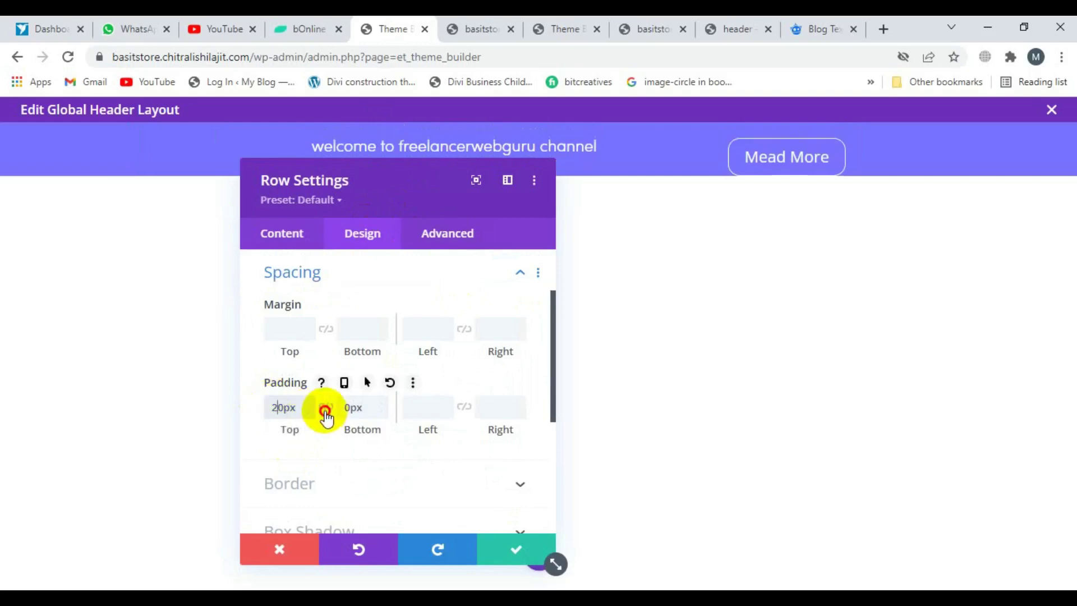
click(325, 412)
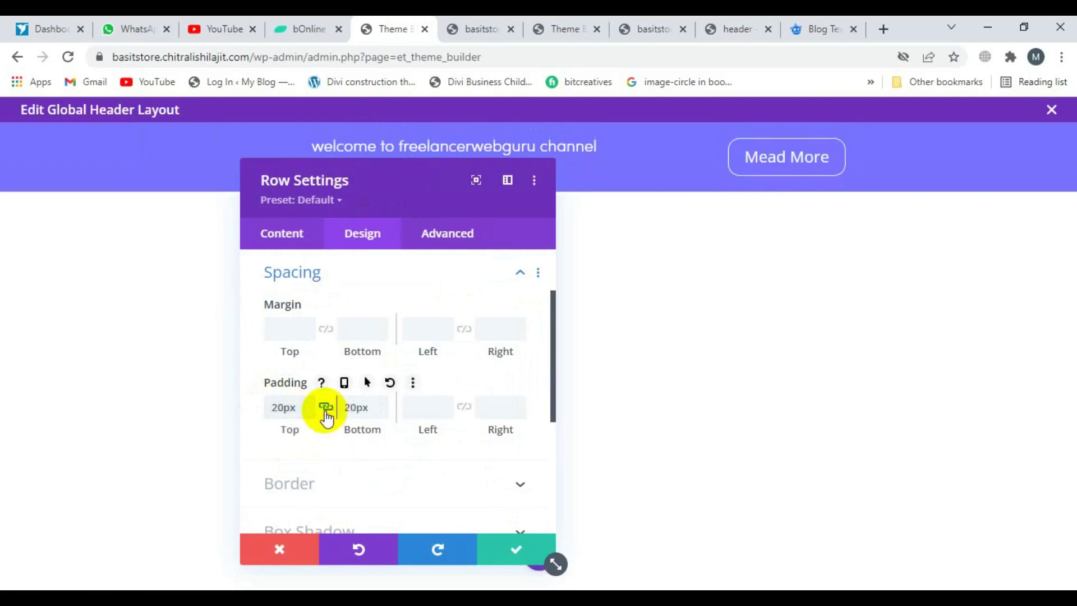
click(514, 551)
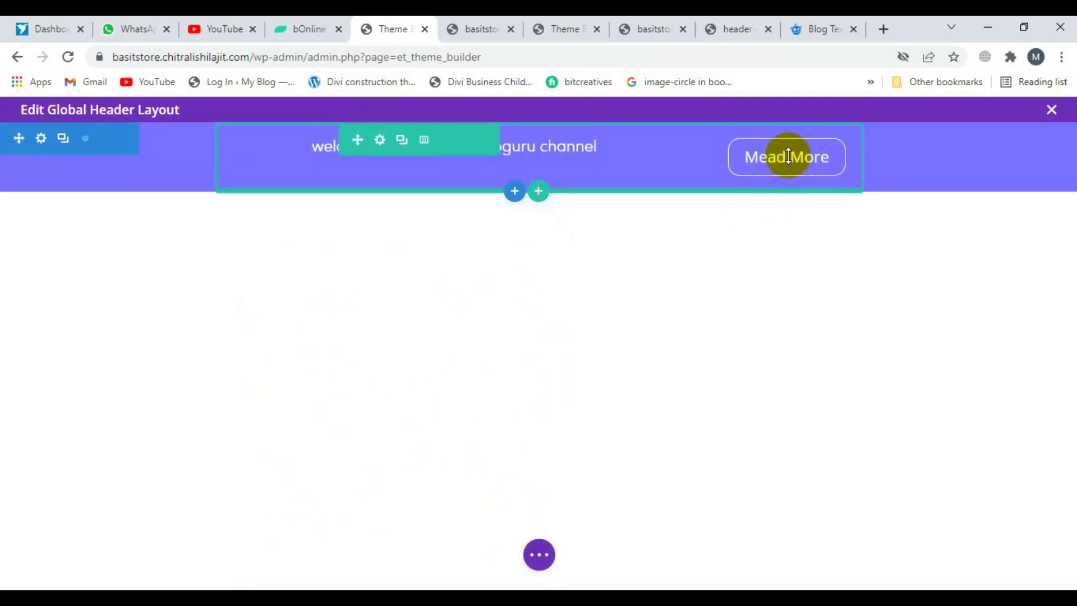
- Reduce the Mead More button's text size to 14px and save the button settings
click(766, 149)
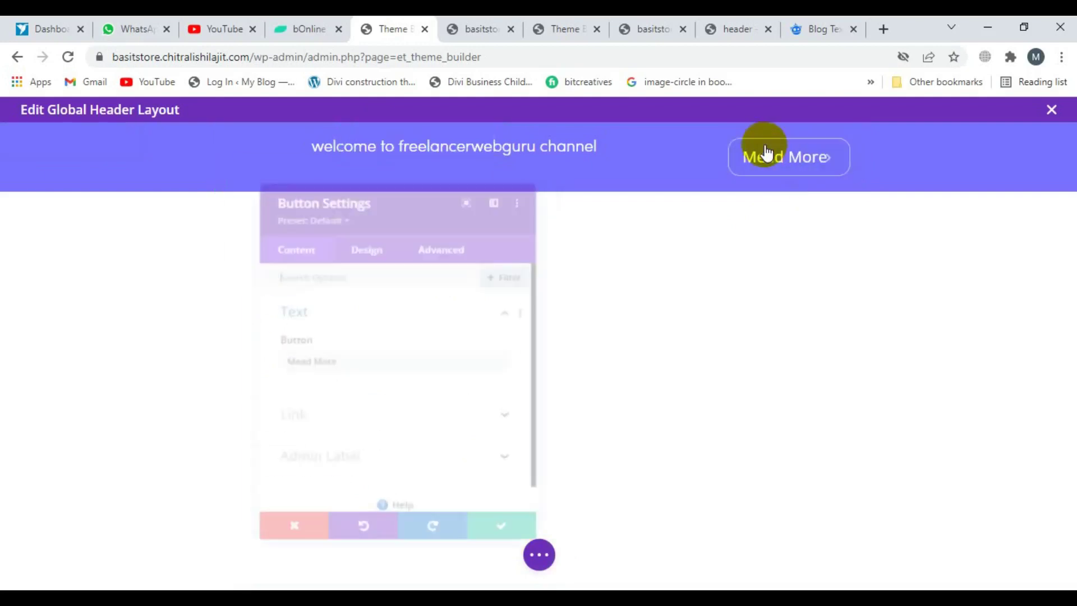
click(354, 250)
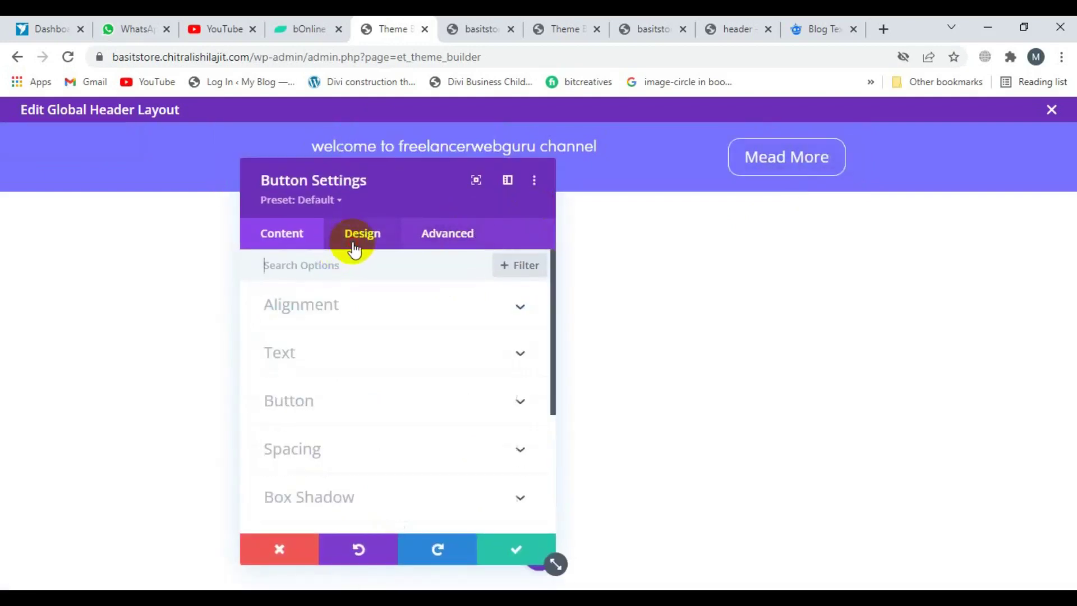
click(316, 415)
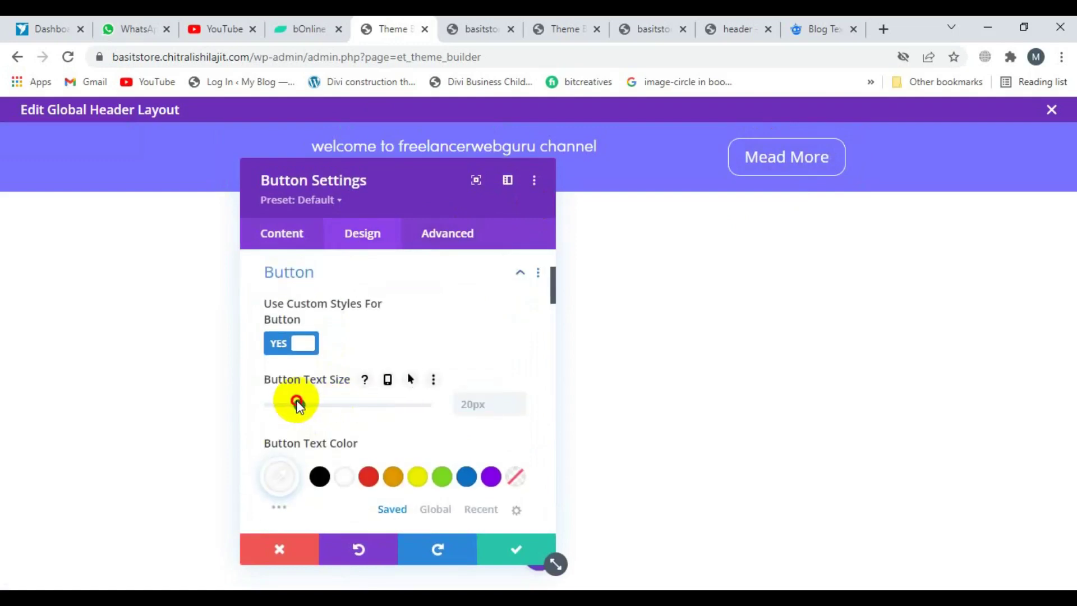
drag(296, 399, 291, 407)
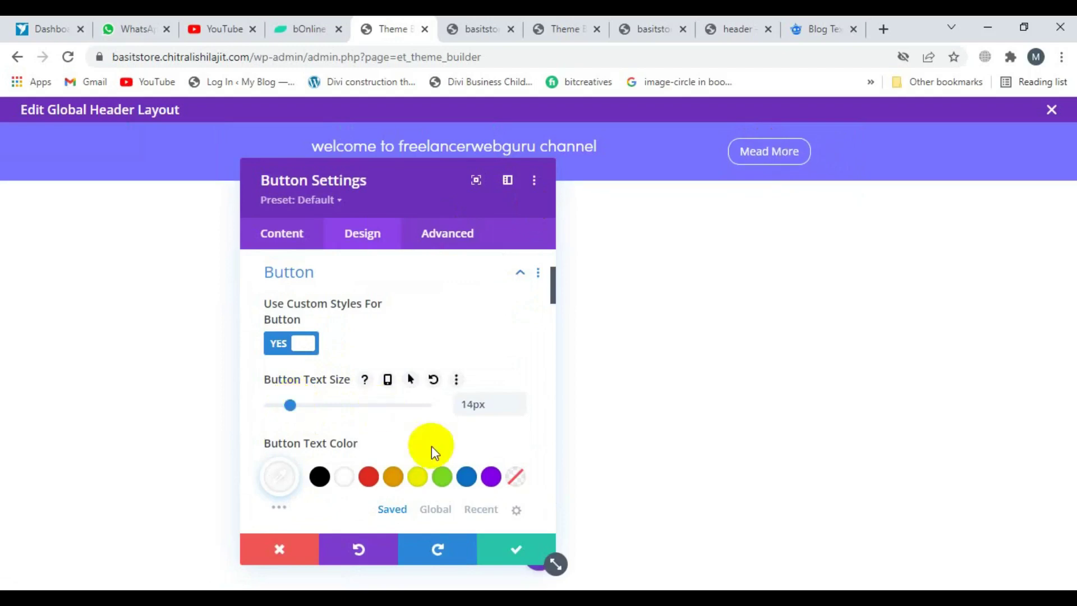
click(503, 551)
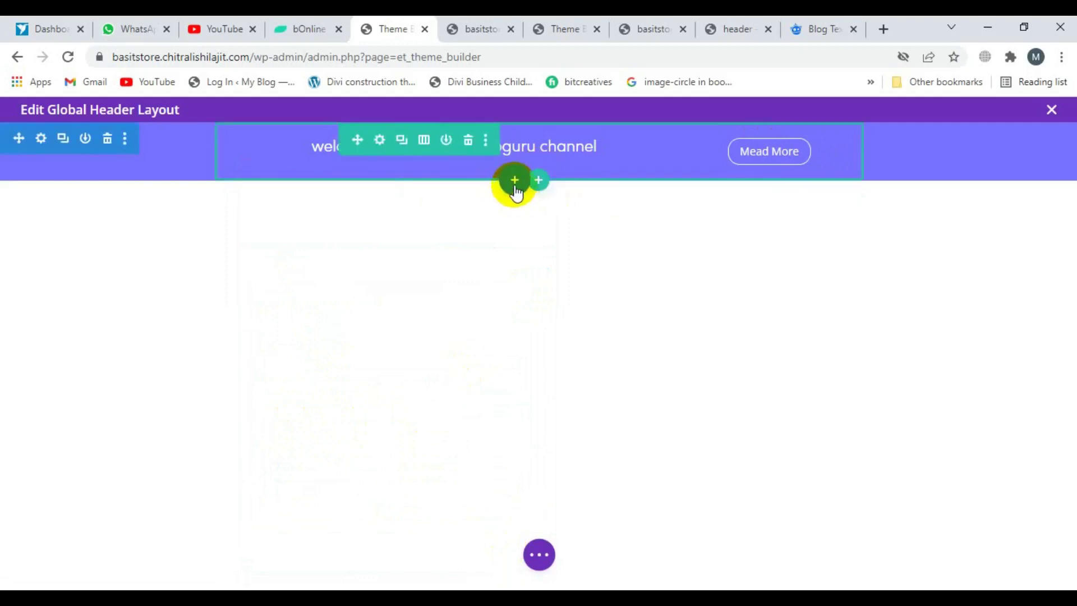
- Add a regular section below the announcement bar with a two-column row, one-quarter followed by three-quarters wide
click(514, 185)
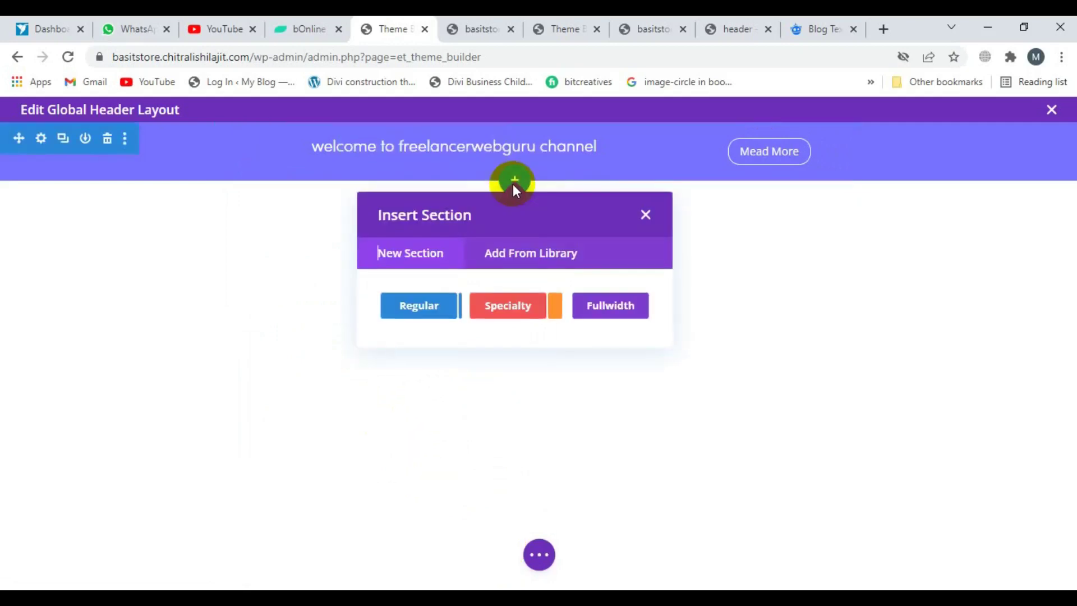
click(421, 307)
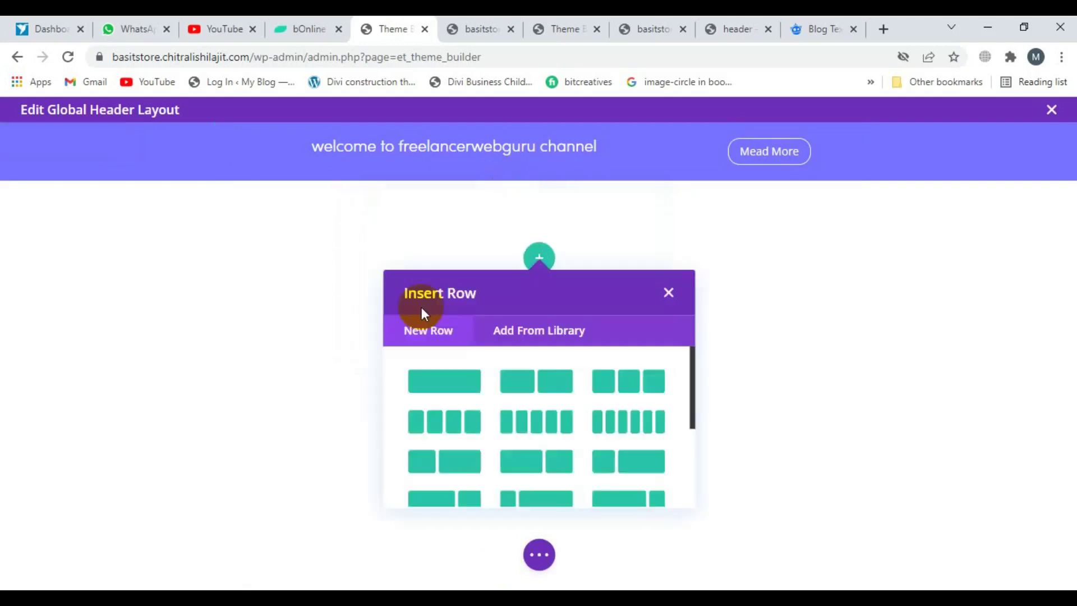
drag(695, 366, 697, 423)
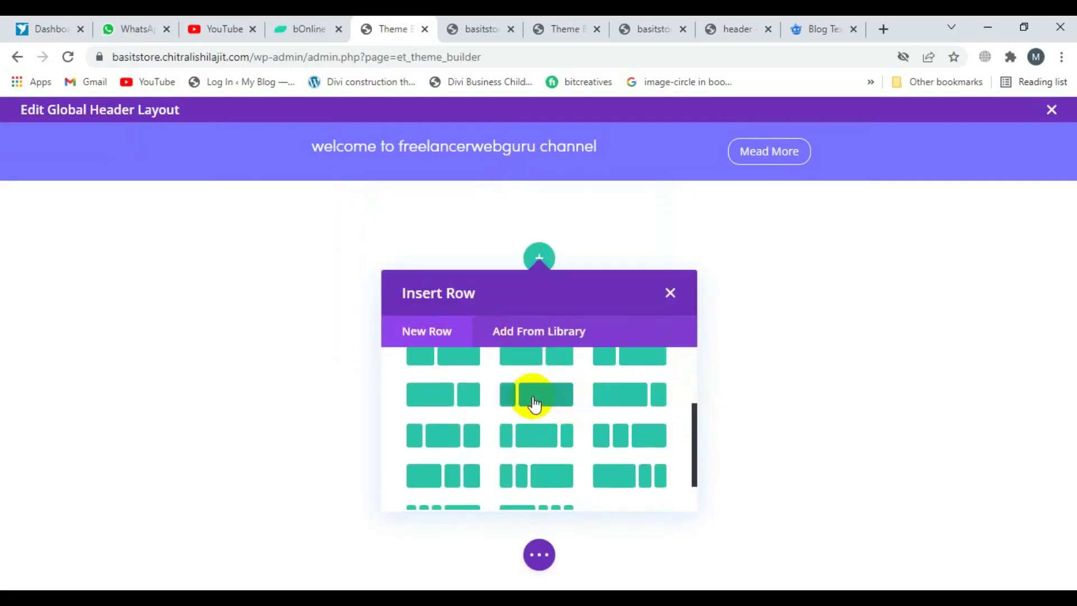
click(533, 396)
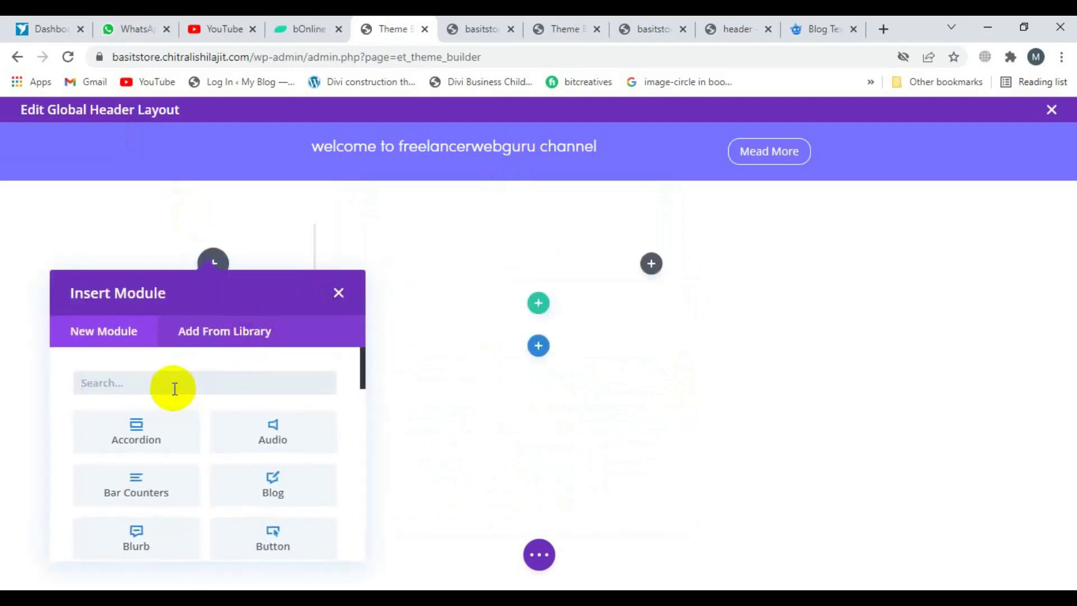
- Insert a Text module in the narrow column and replace its body with the H2 heading "freelancer webguru"
text(text)
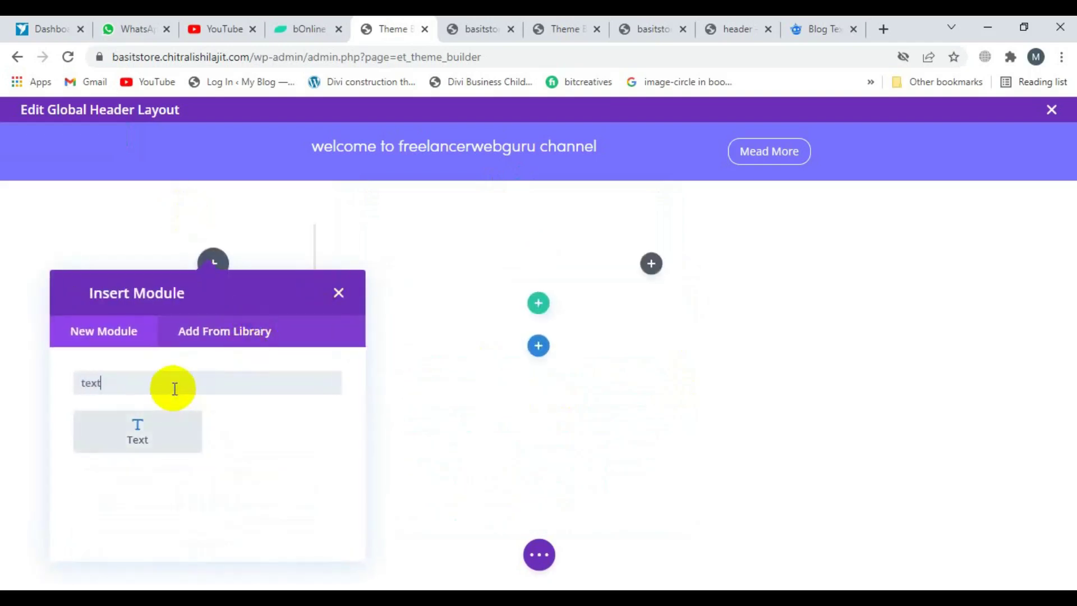
click(153, 420)
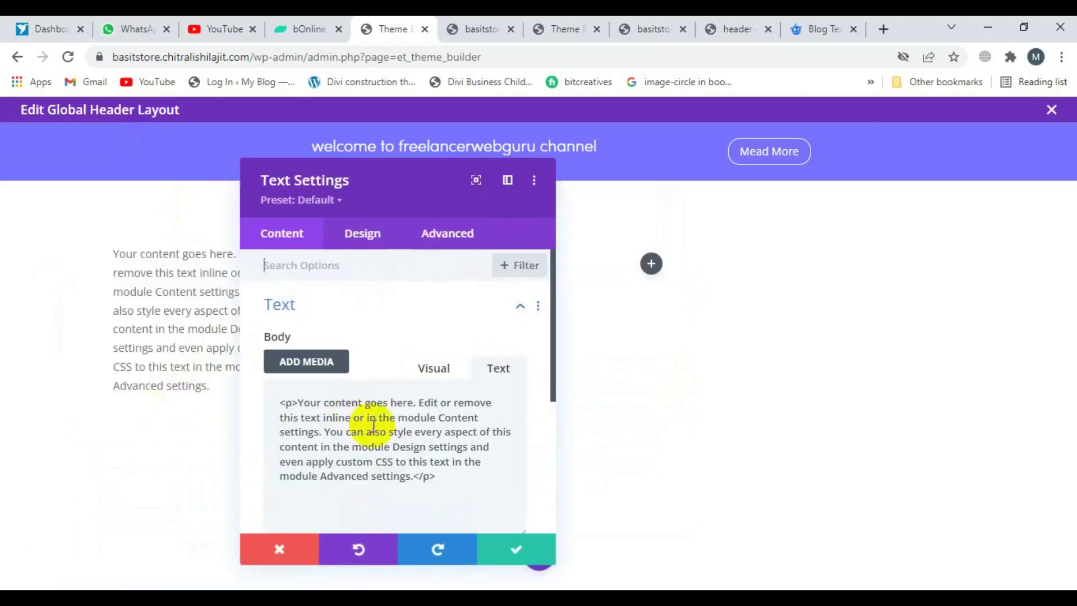
drag(435, 476, 216, 404)
text(<)
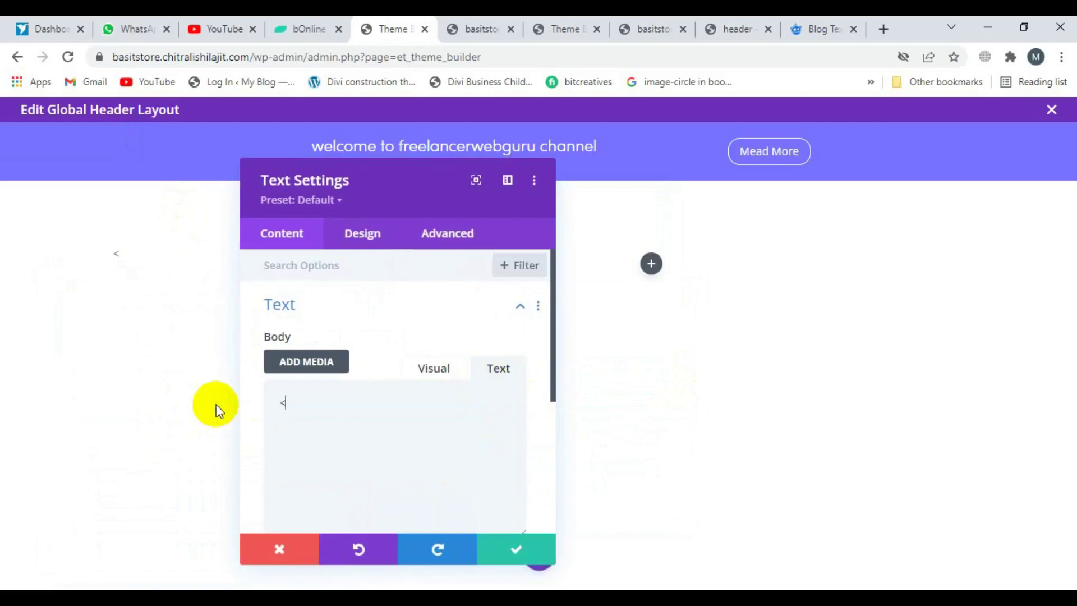
text(h2)
text(></h2>)
click(301, 402)
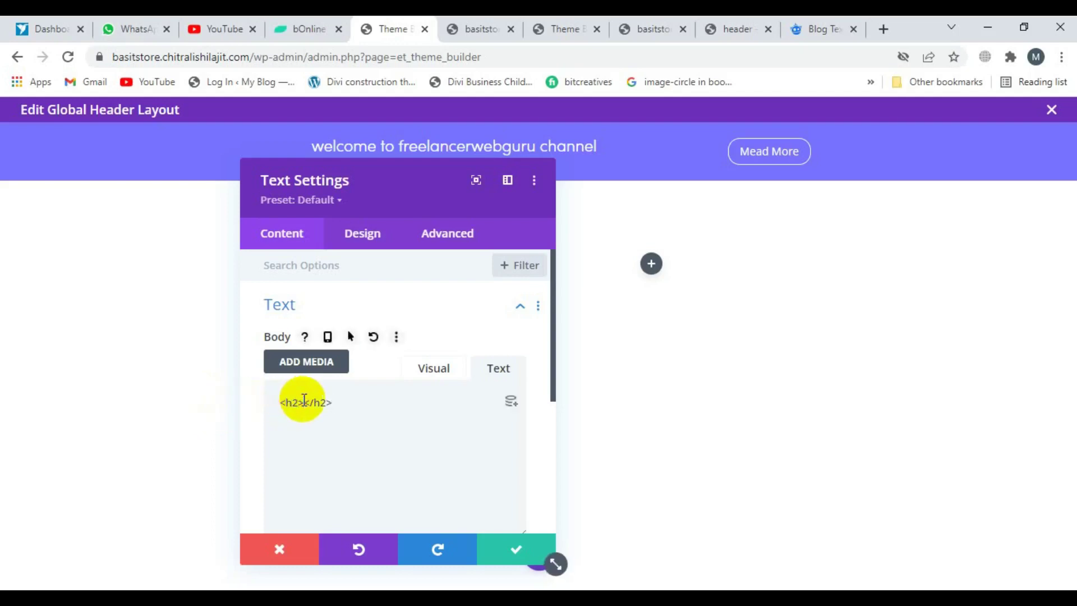
text(freelanc)
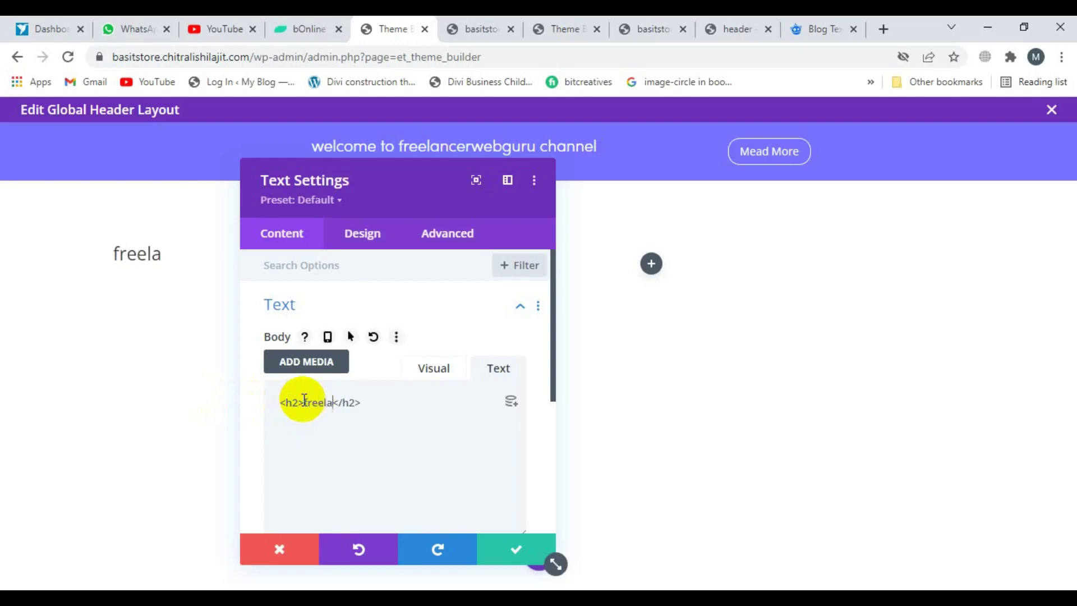
text(er)
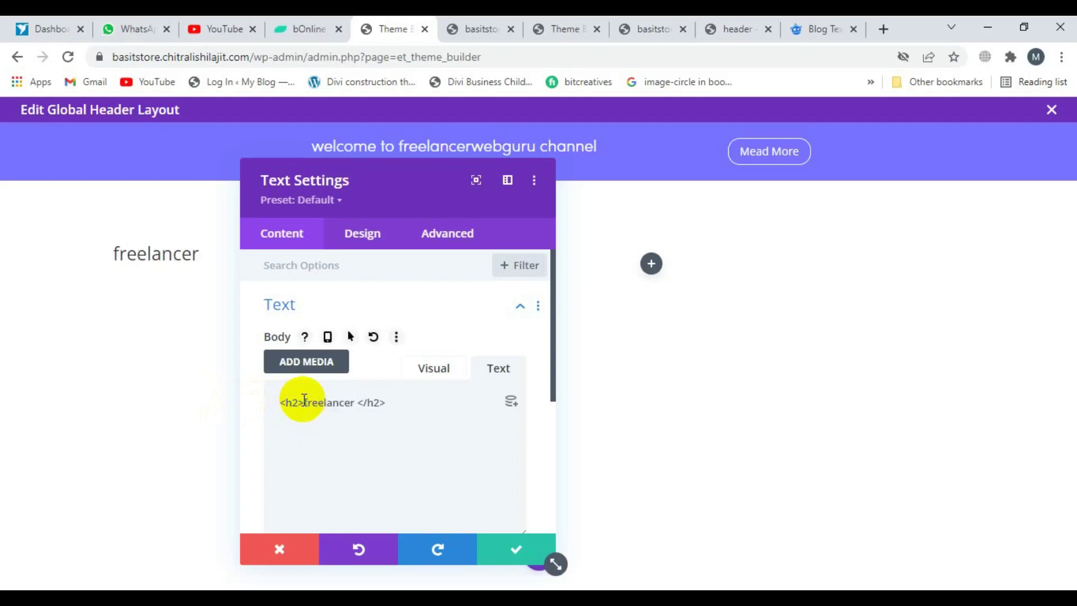
text( webguru)
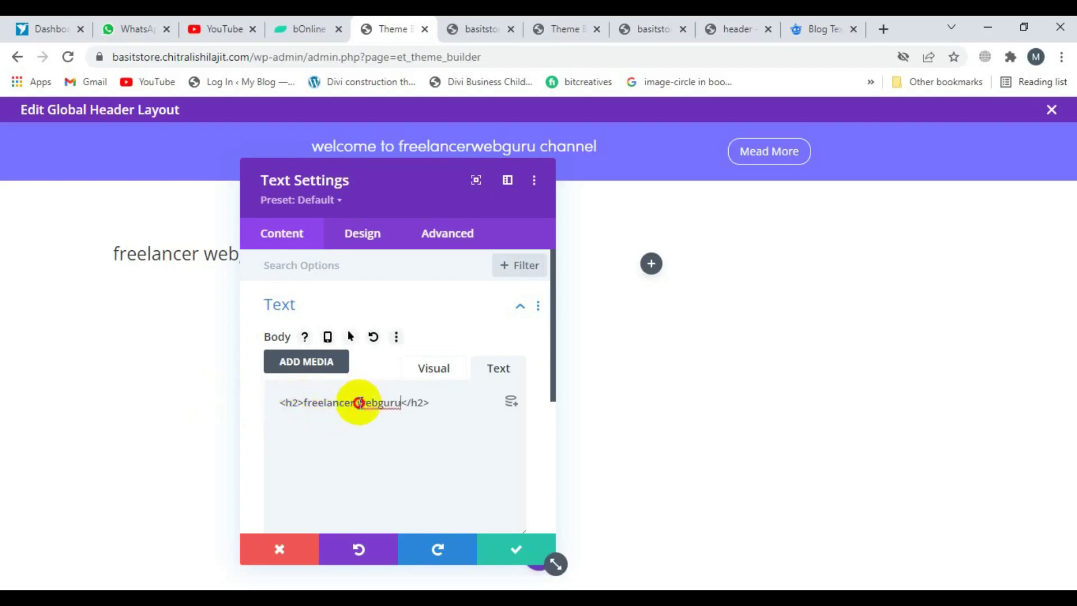
- Put span tags around "webguru" in the heading's HTML and give the opening one the inline style color:red
text(<s)
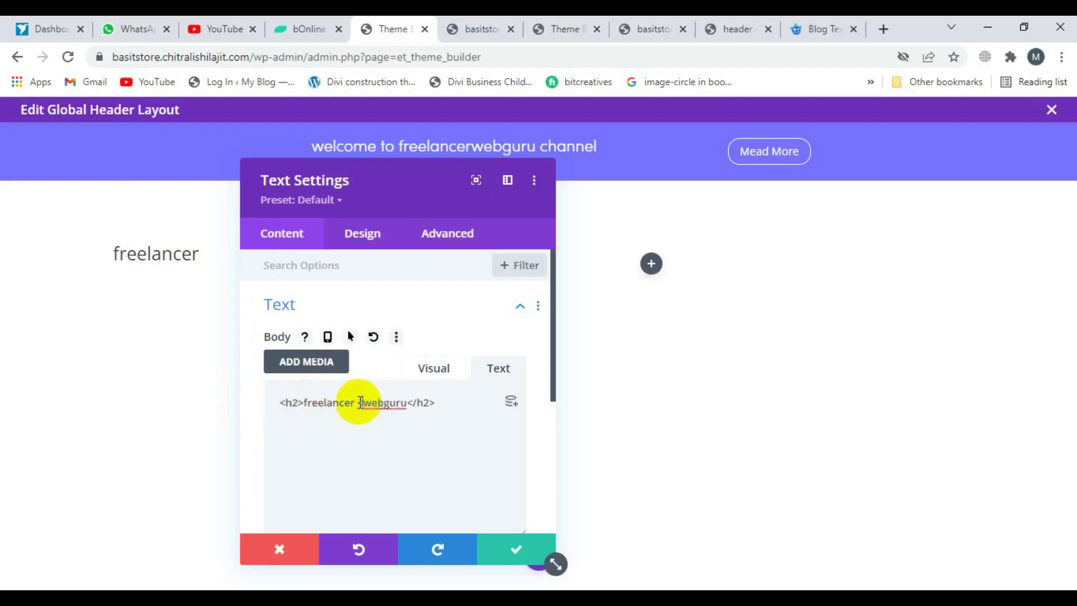
text(pan)
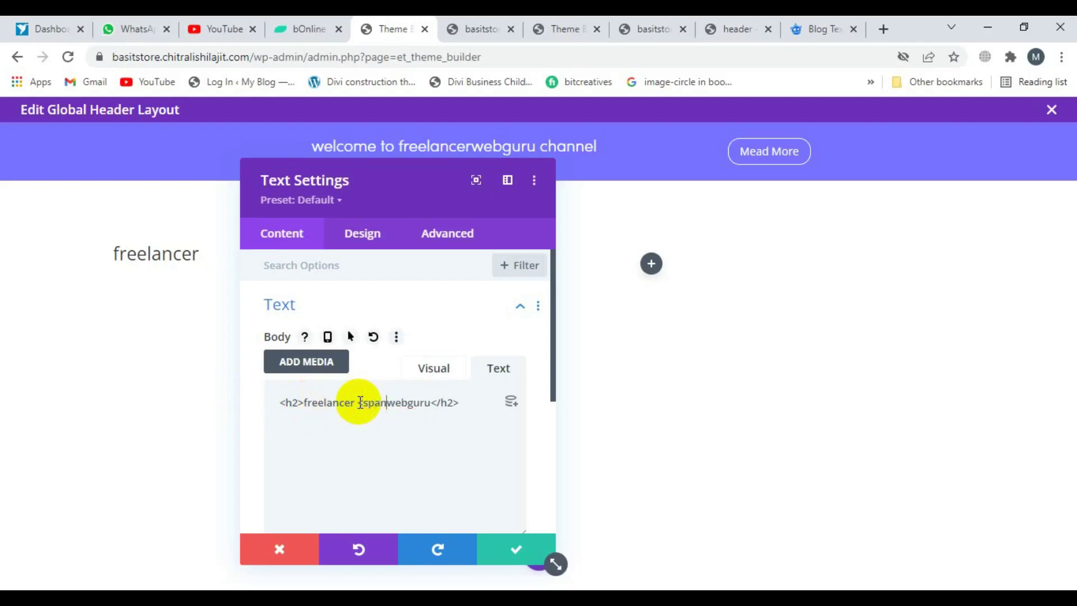
text(>)
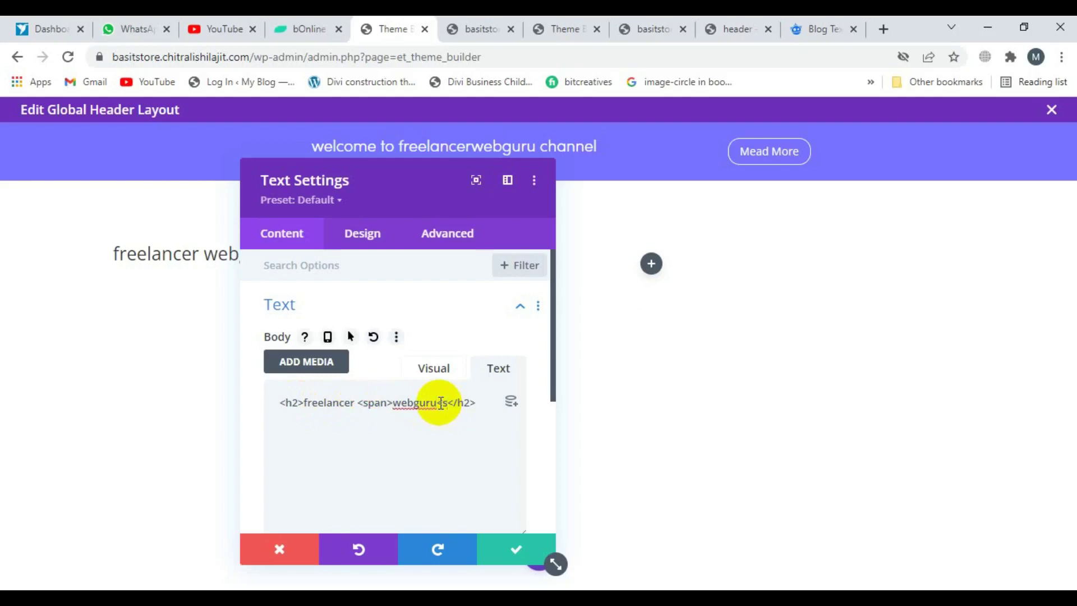
text(<span>)
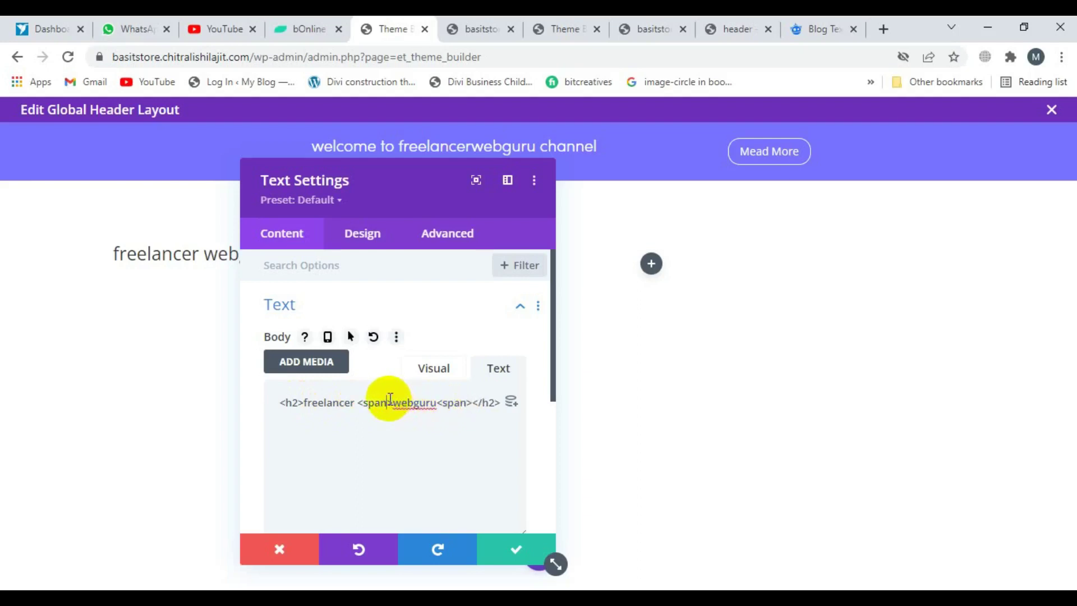
text( style)
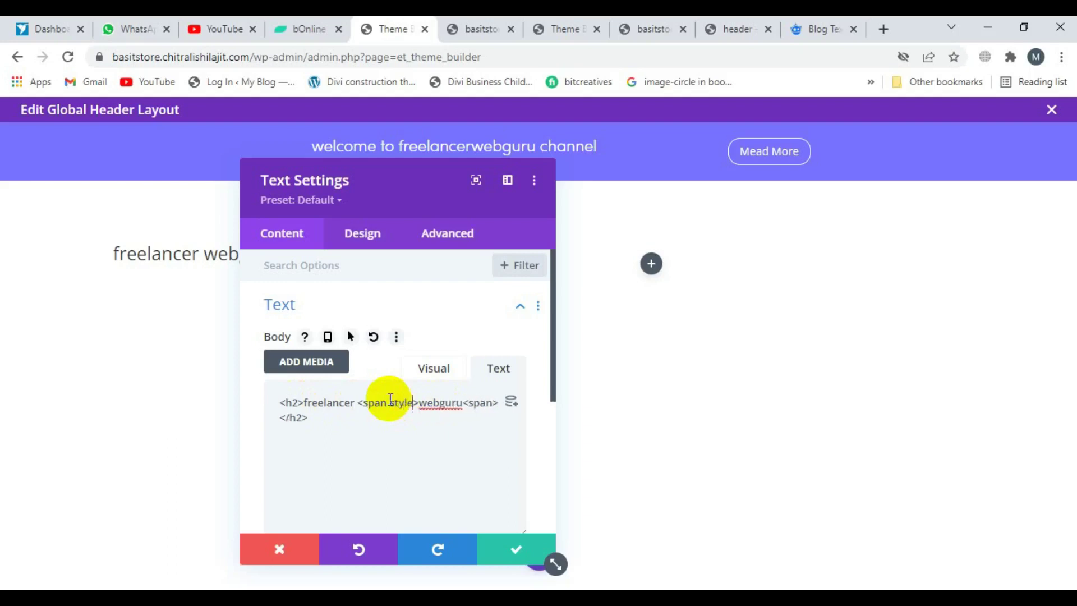
text(="")
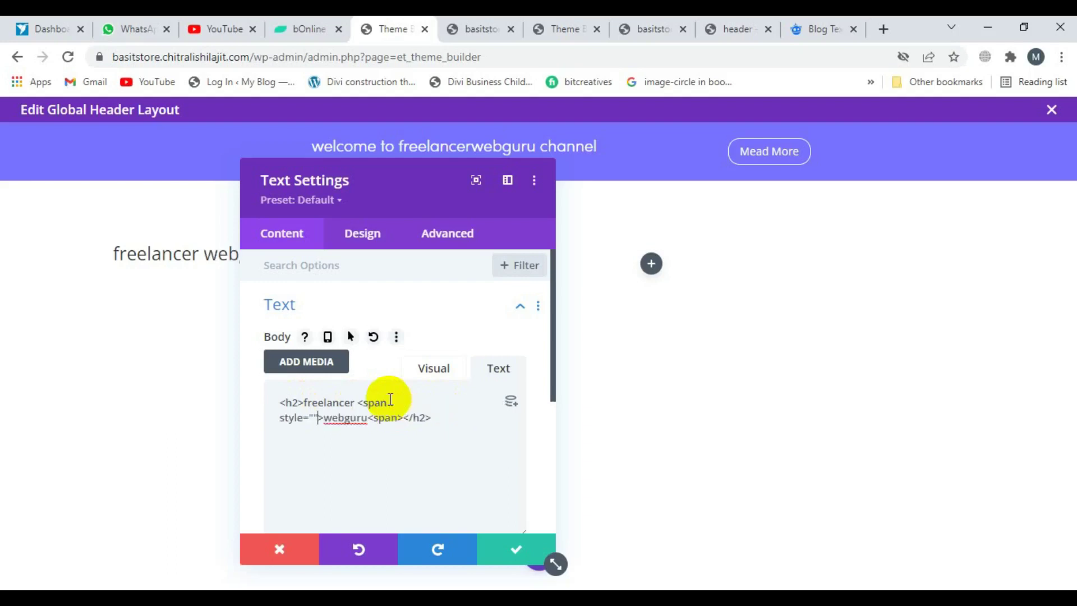
text(red)
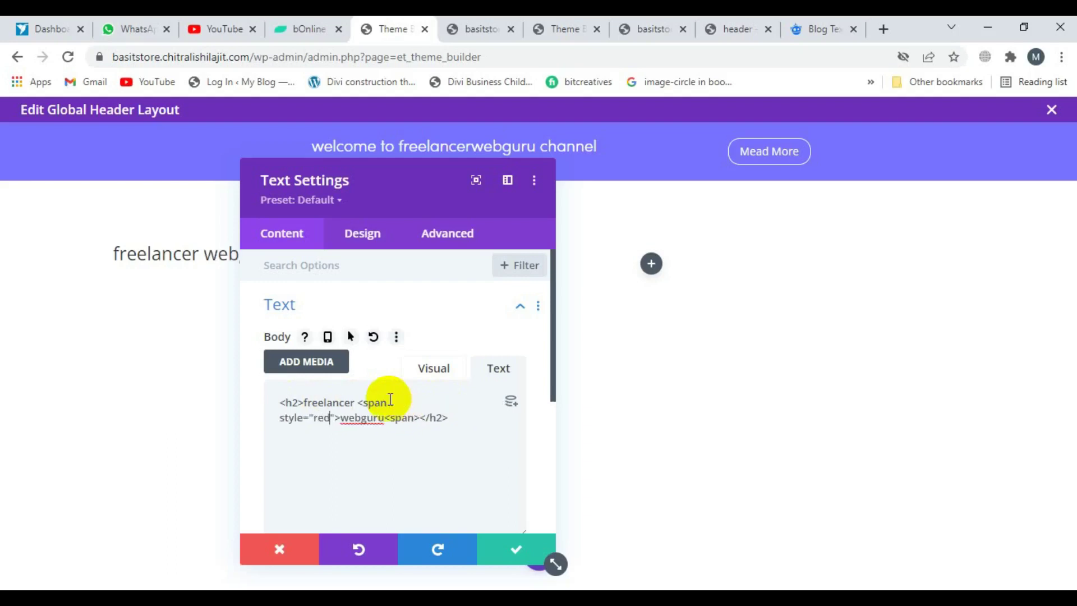
drag(433, 188, 605, 197)
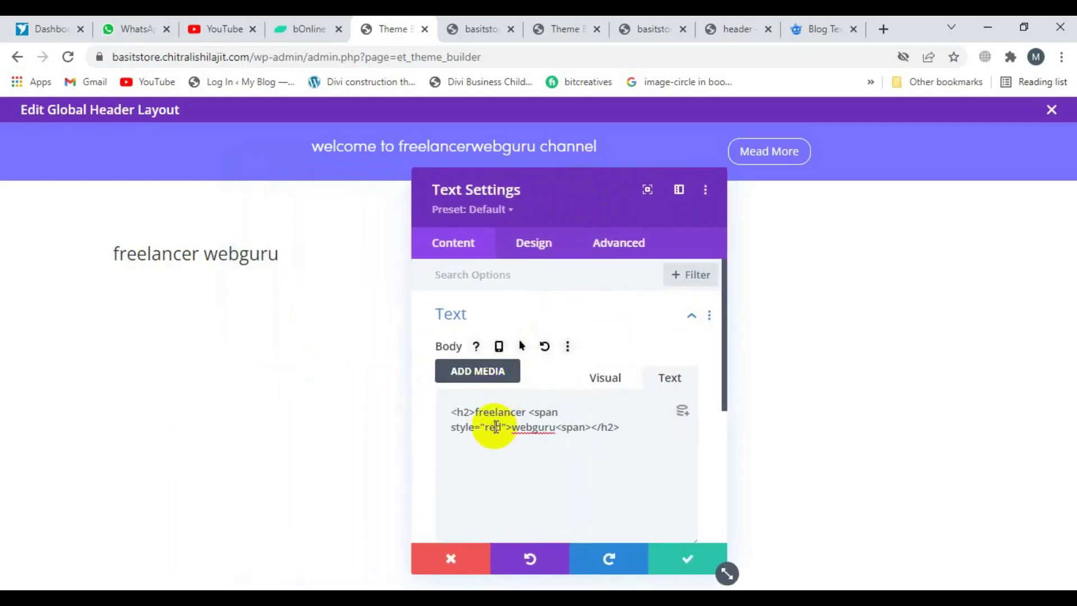
text(lor)
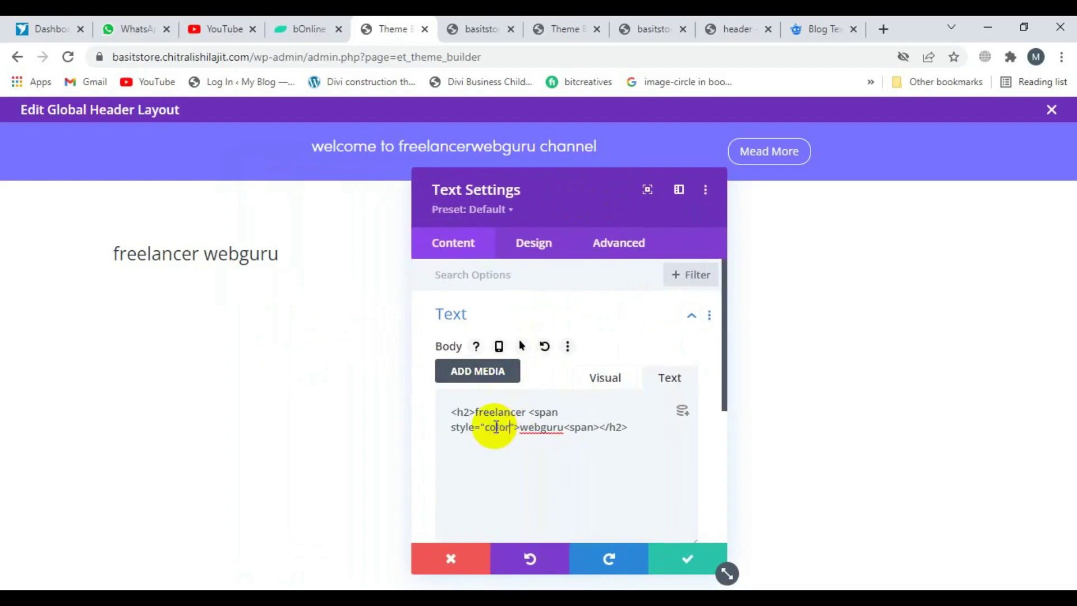
text(:red)
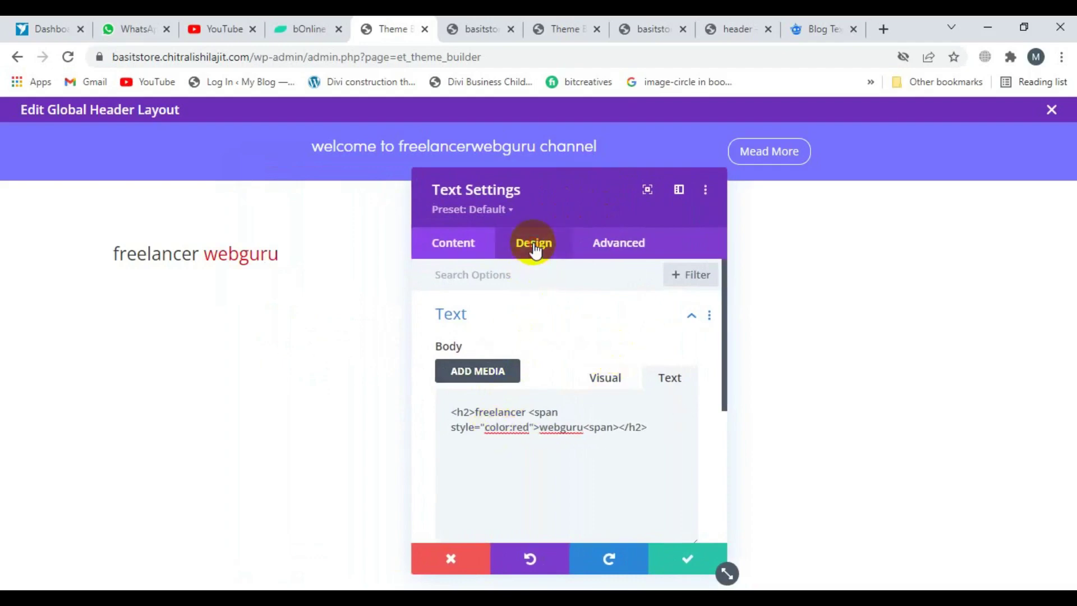
- Set the text module's Heading 1 font to sofiapro-light and check which heading tag the body uses
click(534, 247)
click(513, 368)
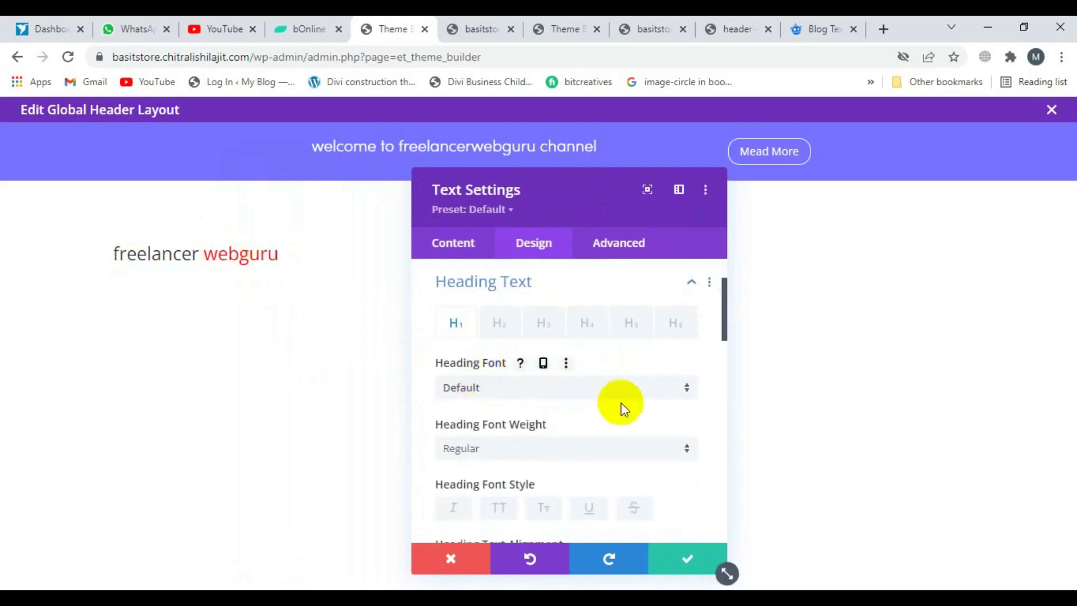
click(669, 396)
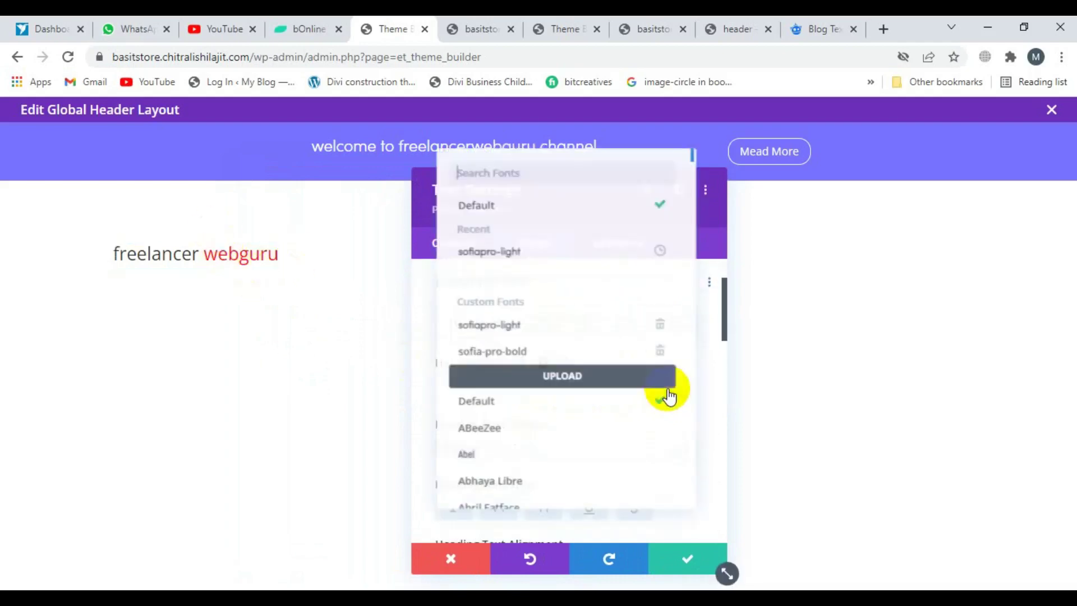
click(541, 257)
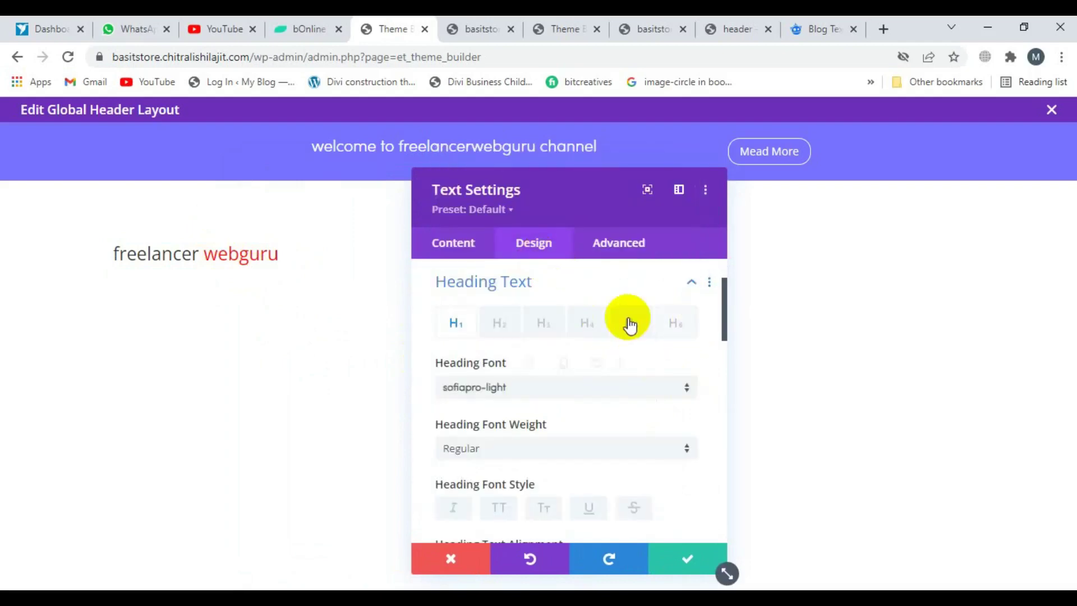
click(446, 252)
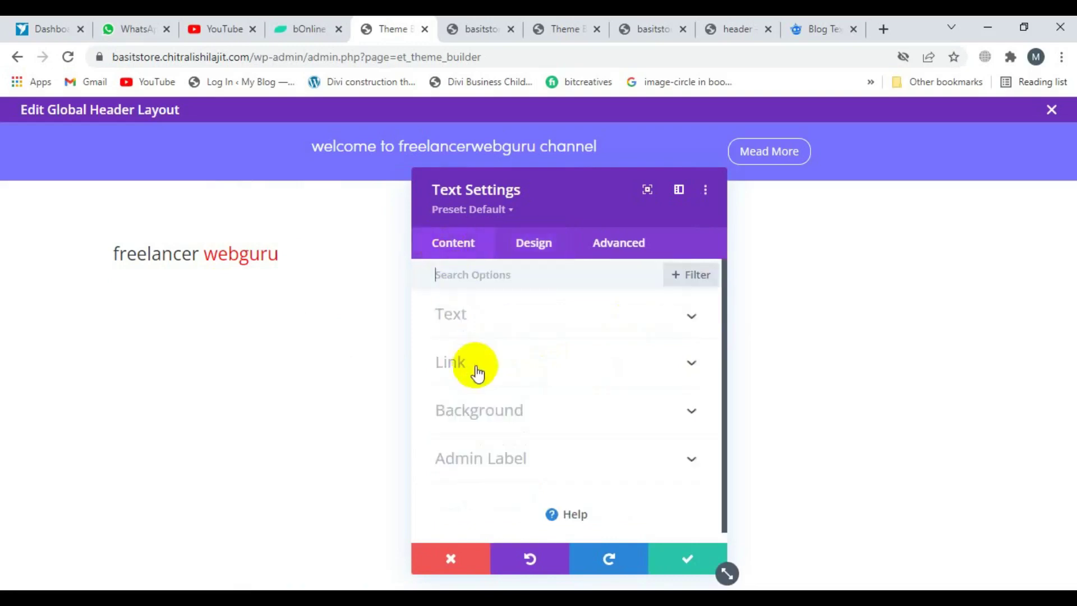
click(476, 323)
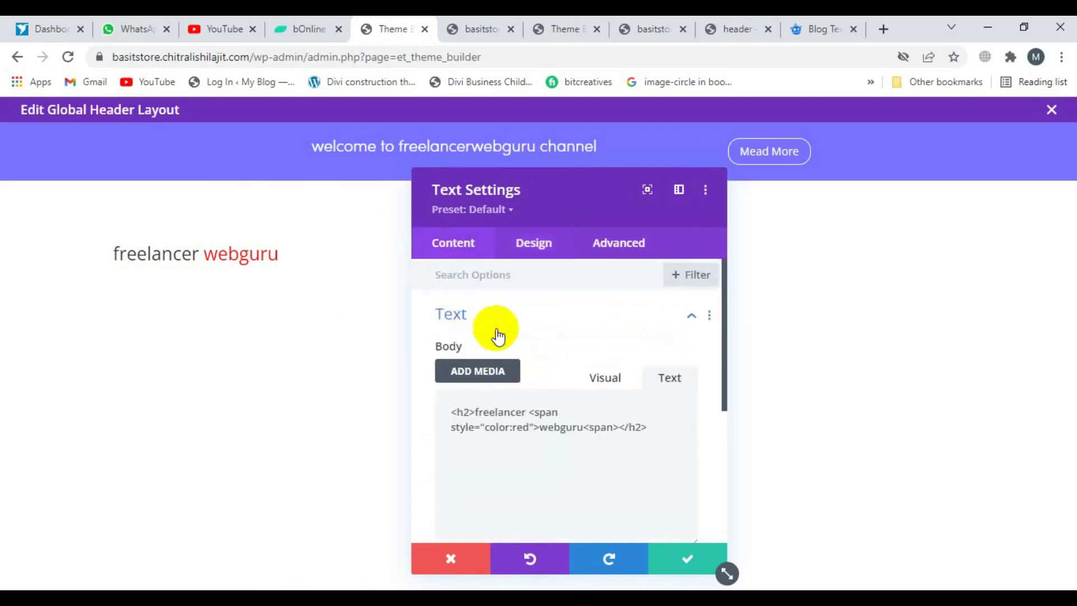
- Set the Heading 2 font of the "freelancer webguru" text to sofiapro-light and save the text settings
click(529, 247)
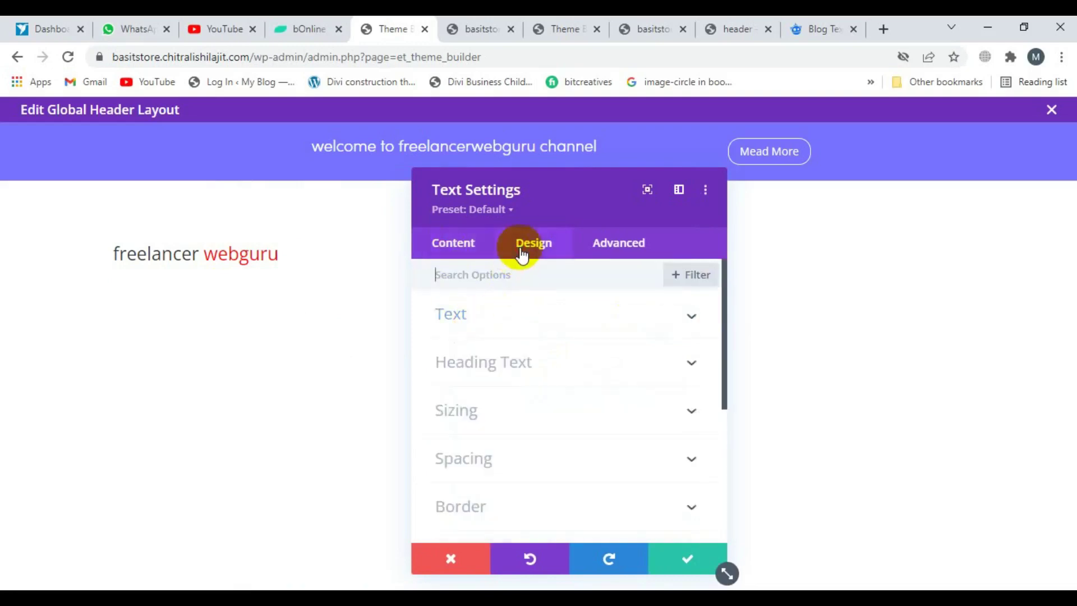
click(505, 383)
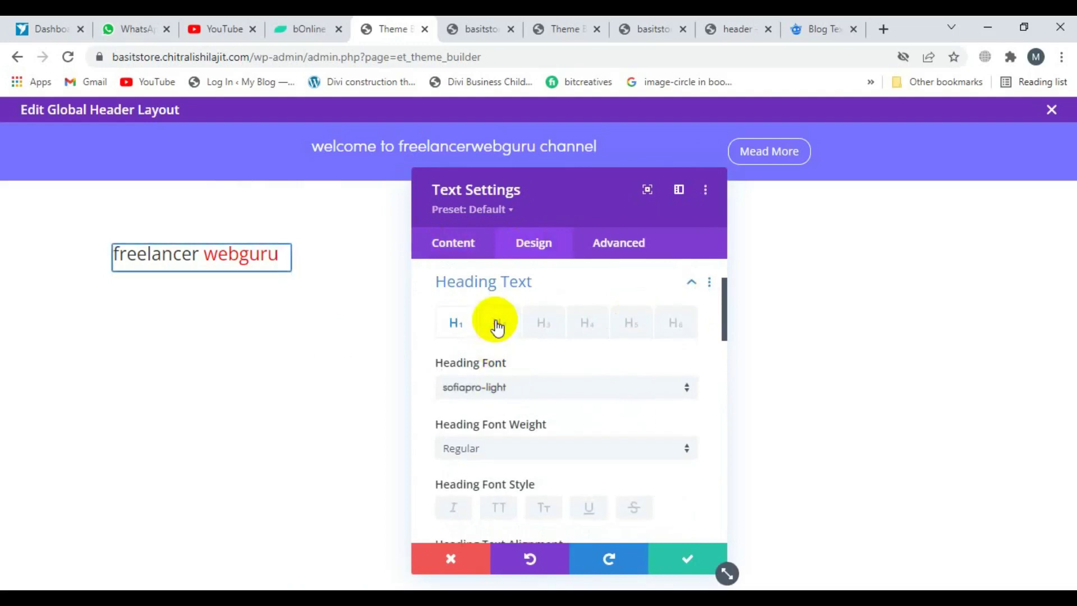
click(497, 326)
scroll(639, 331, down, 2)
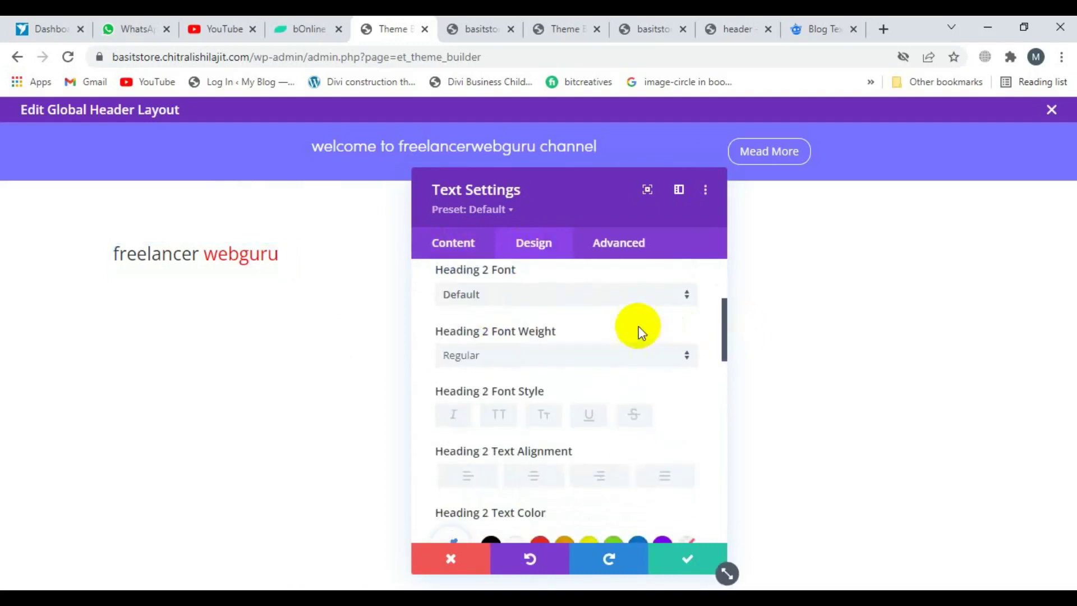
click(605, 303)
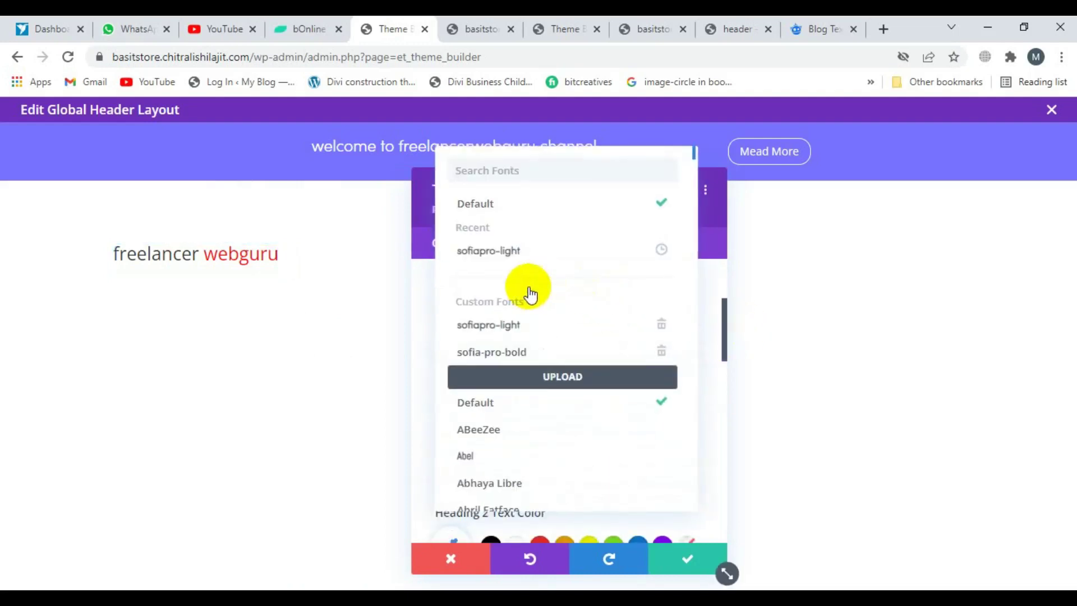
click(504, 253)
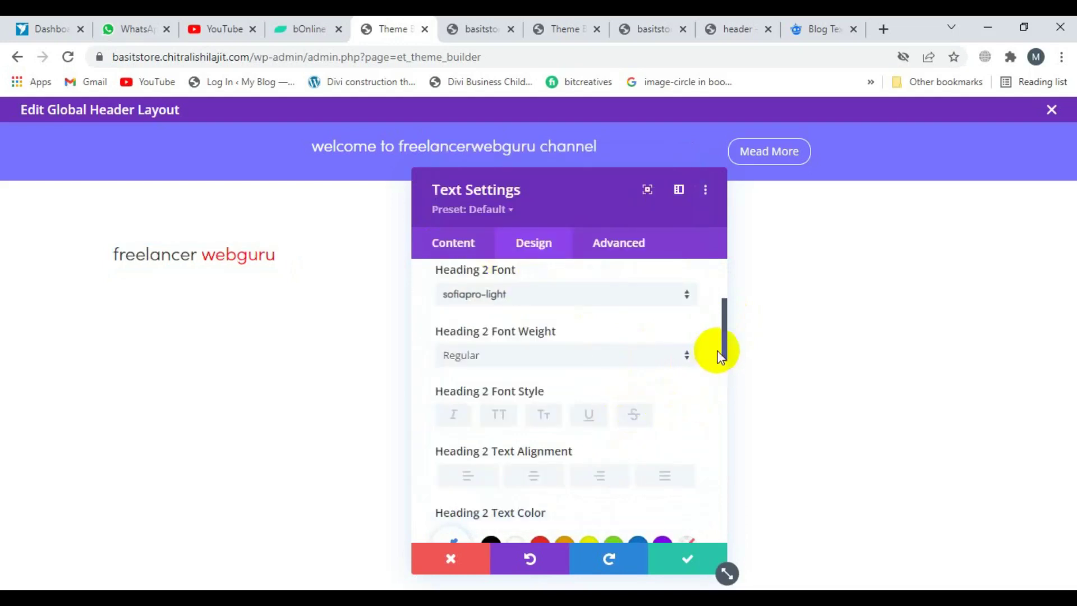
drag(723, 347, 726, 365)
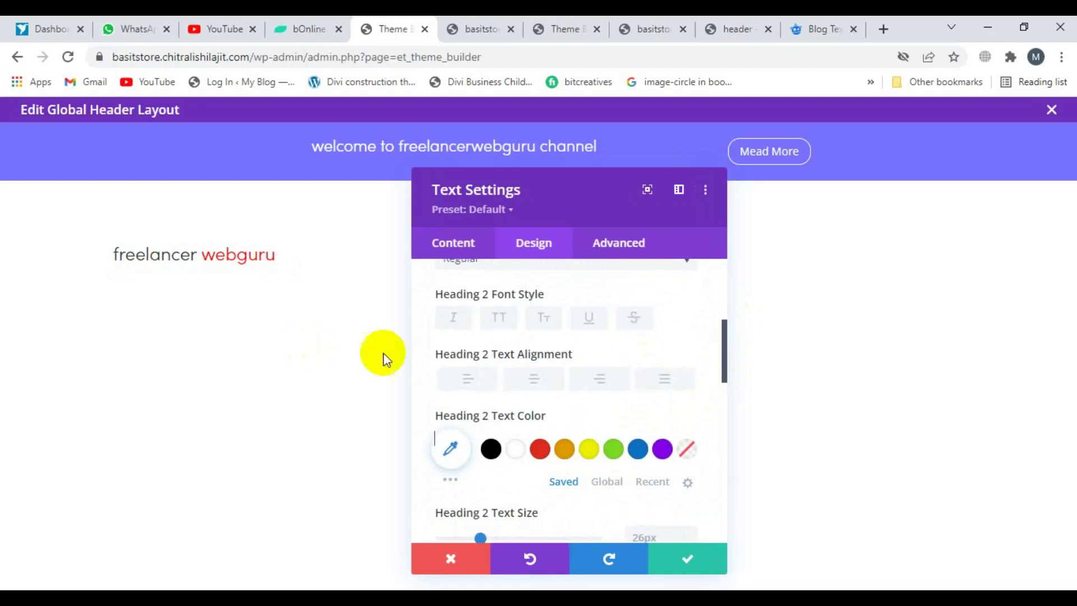
click(673, 554)
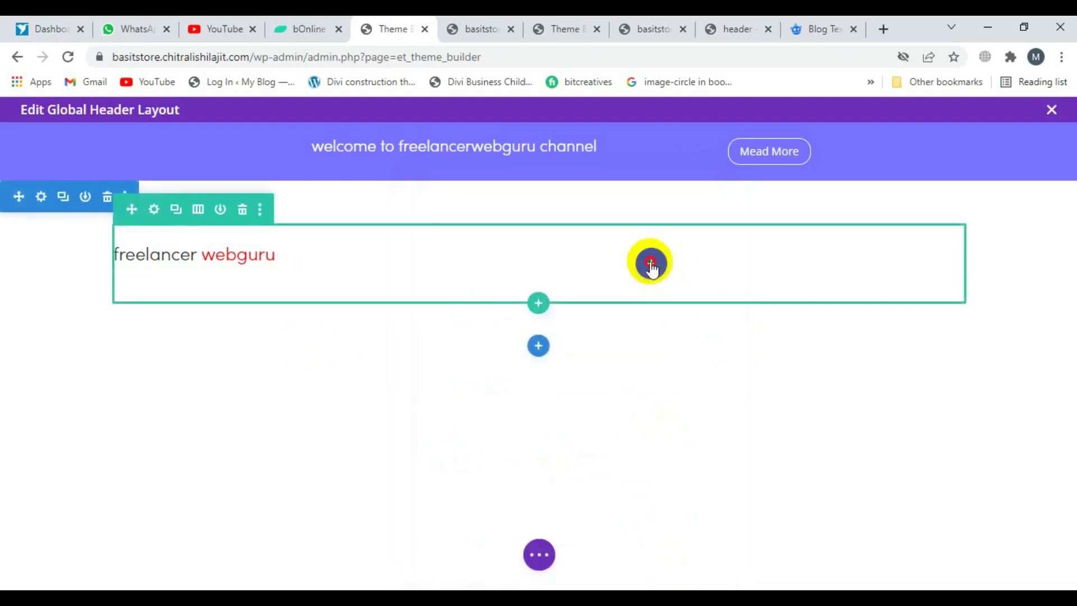
- Insert a Menu module in the wide column and assign it the Footer Widget 3 menu
click(651, 263)
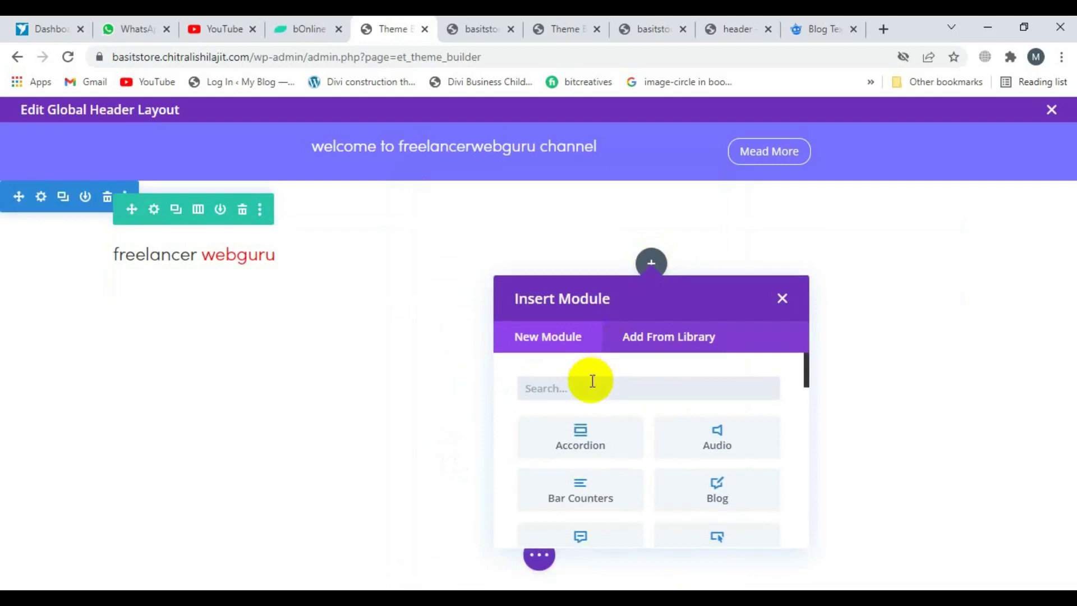
text(menu)
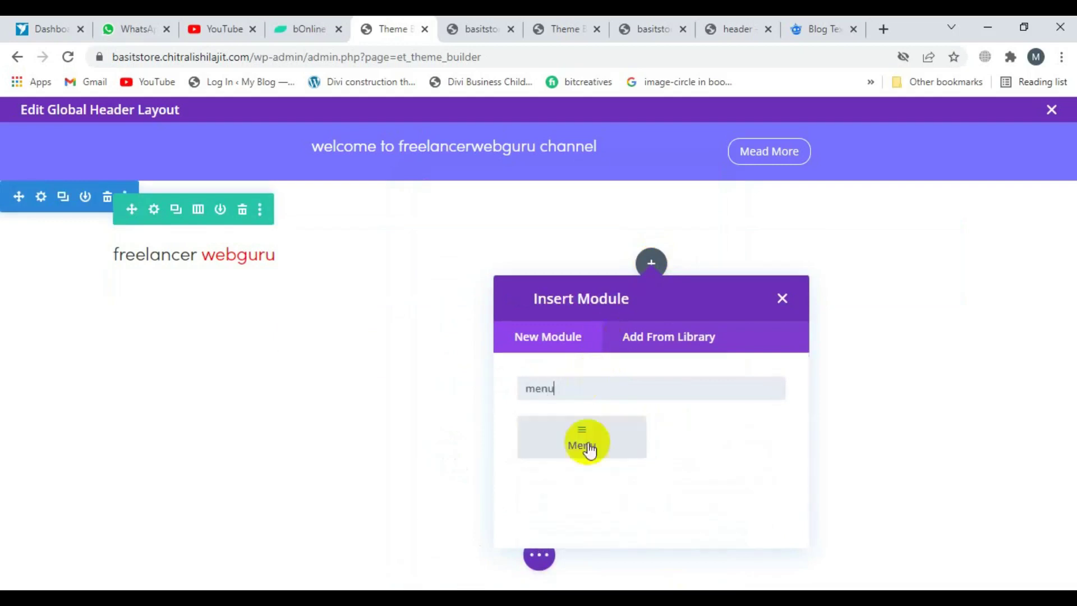
click(583, 429)
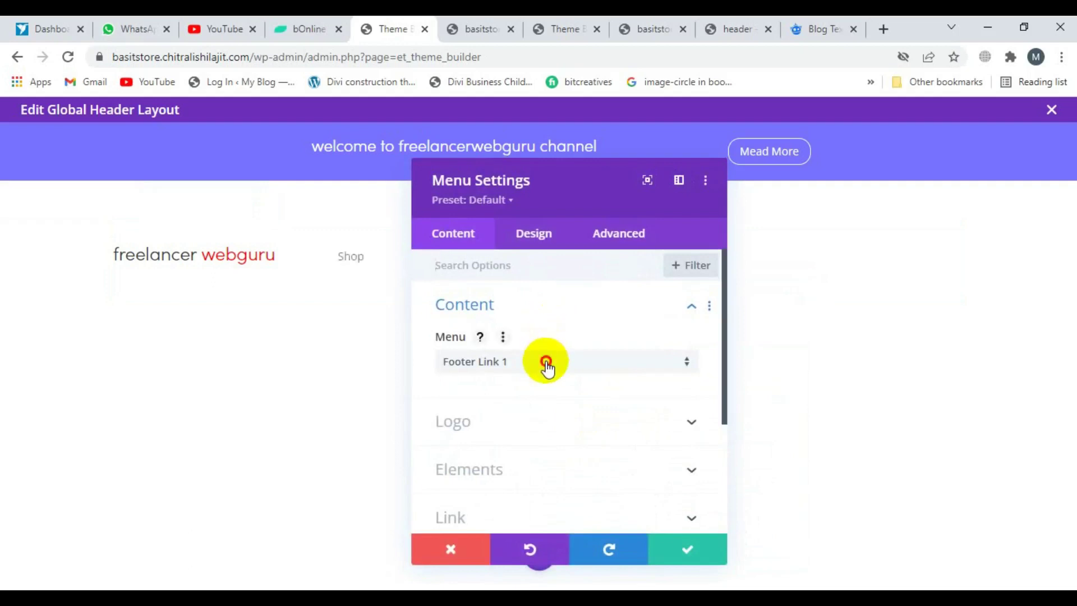
click(546, 364)
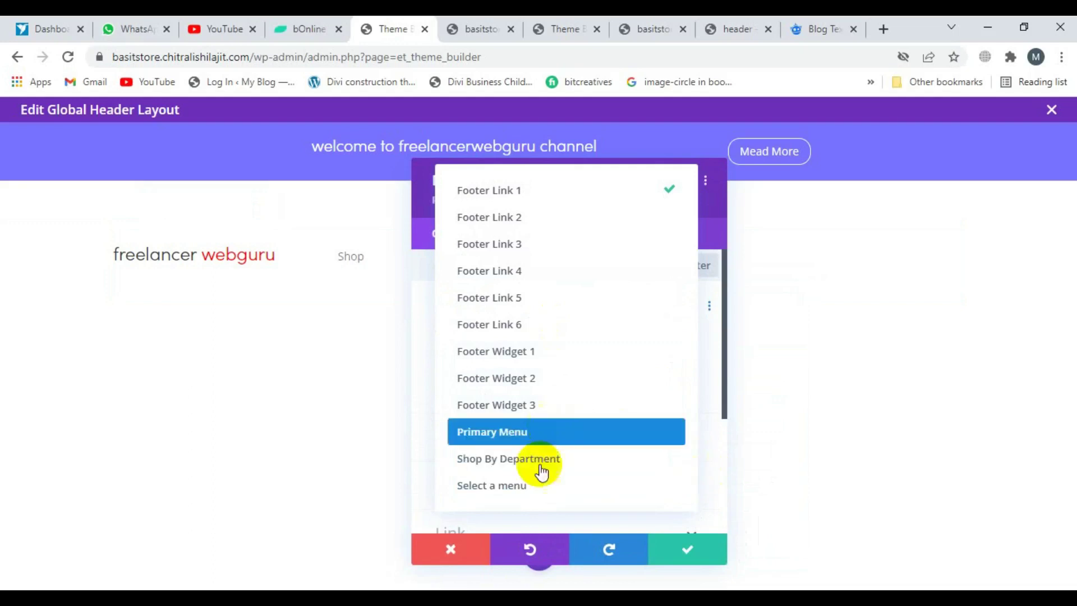
click(506, 193)
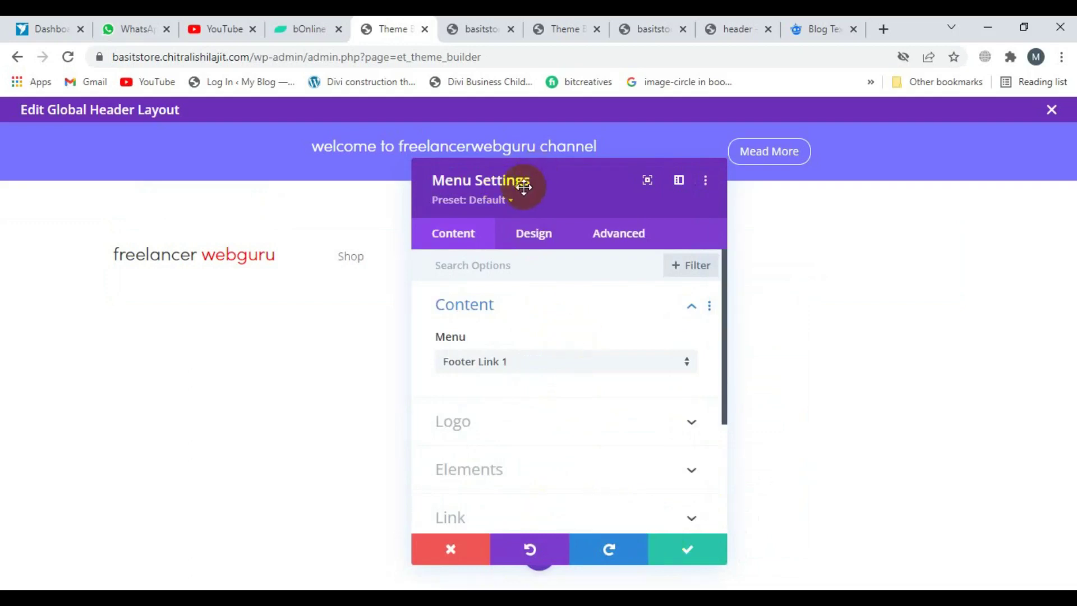
click(515, 380)
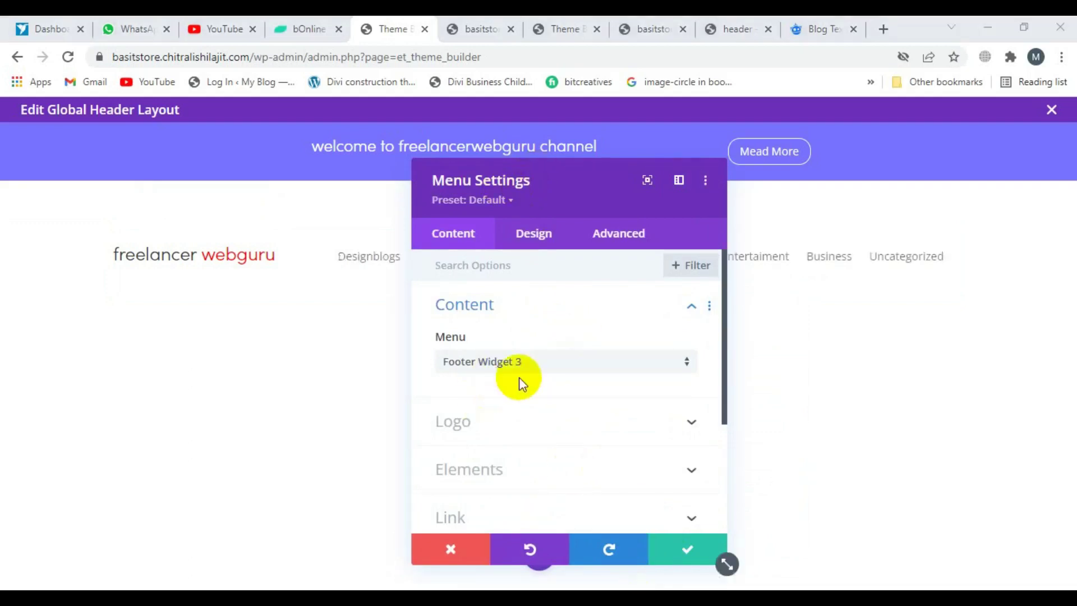
- Set the Menu module's background color to fully transparent white, rgba(255,255,255,0), and save the module settings
click(675, 550)
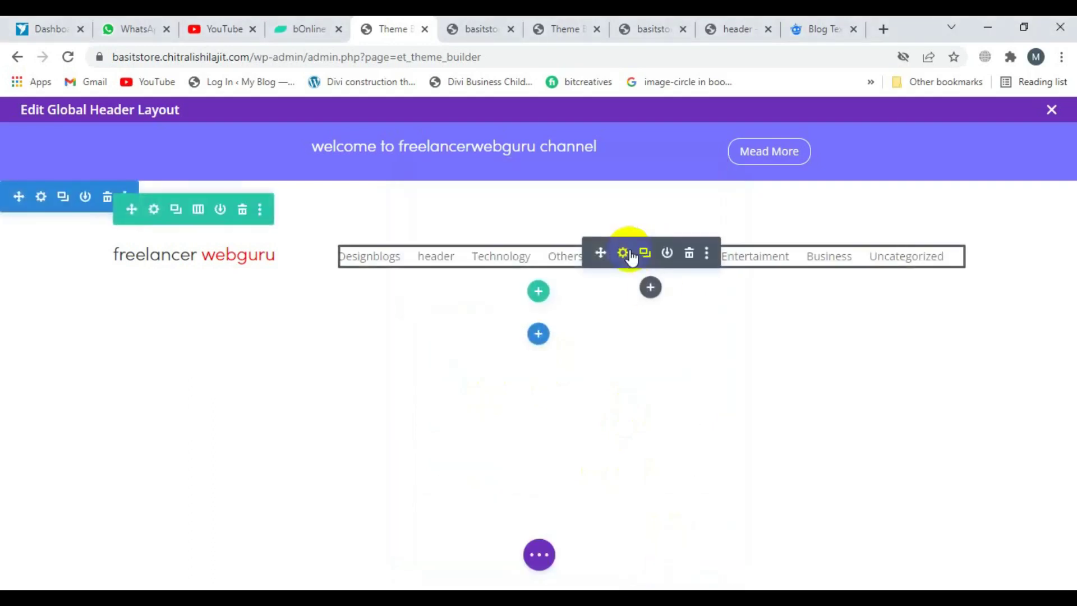
click(624, 256)
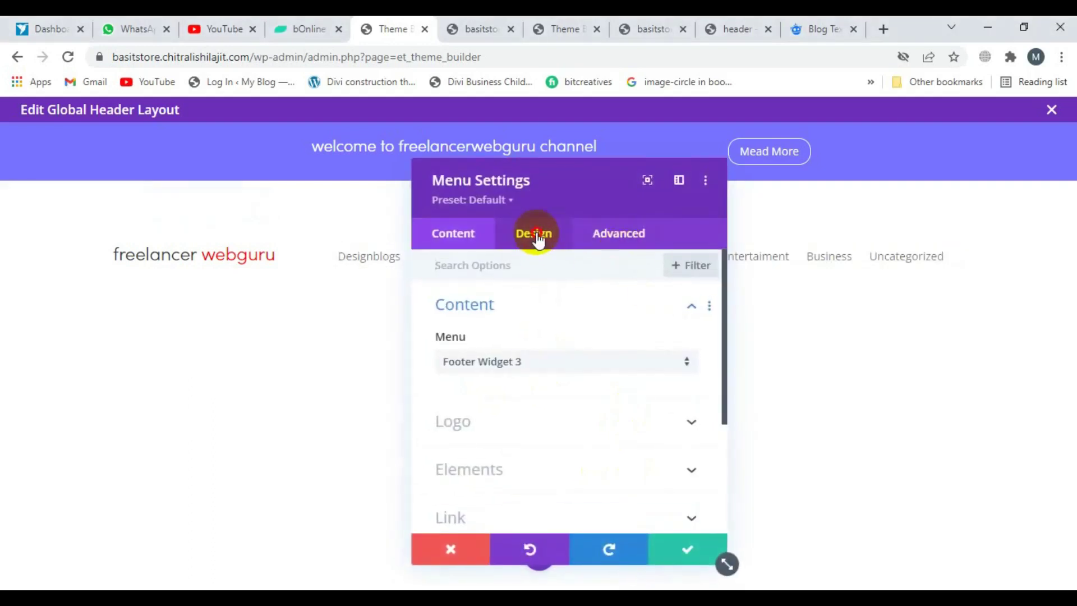
click(536, 237)
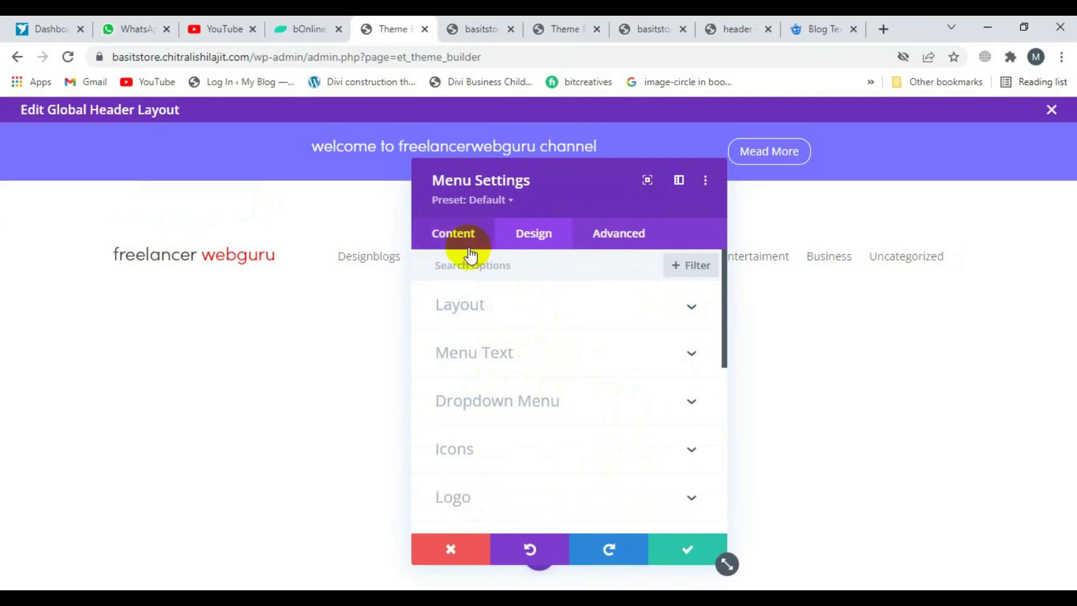
click(462, 232)
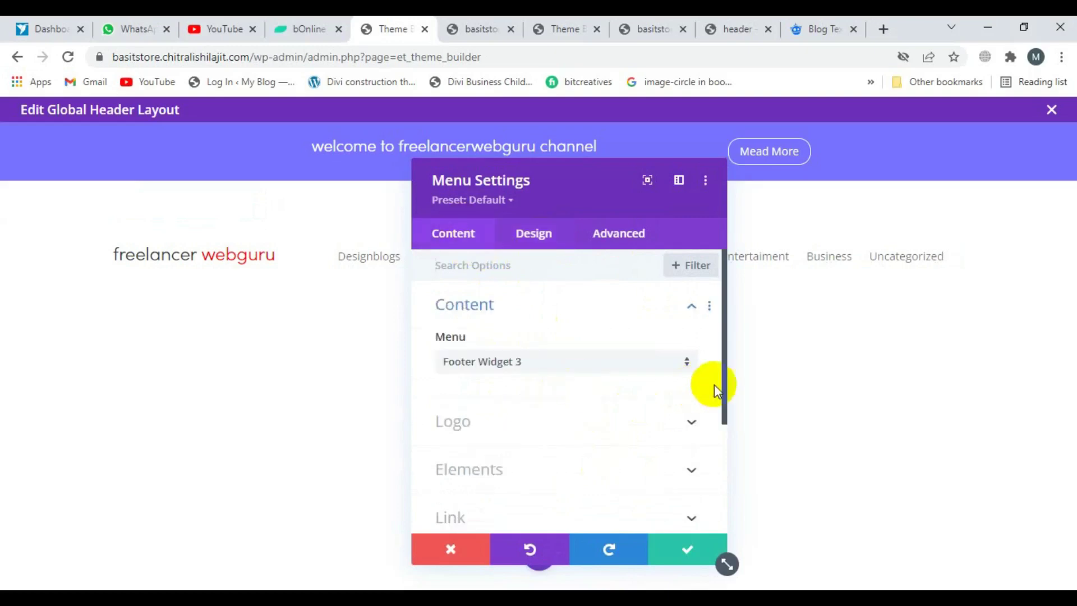
drag(721, 380, 721, 453)
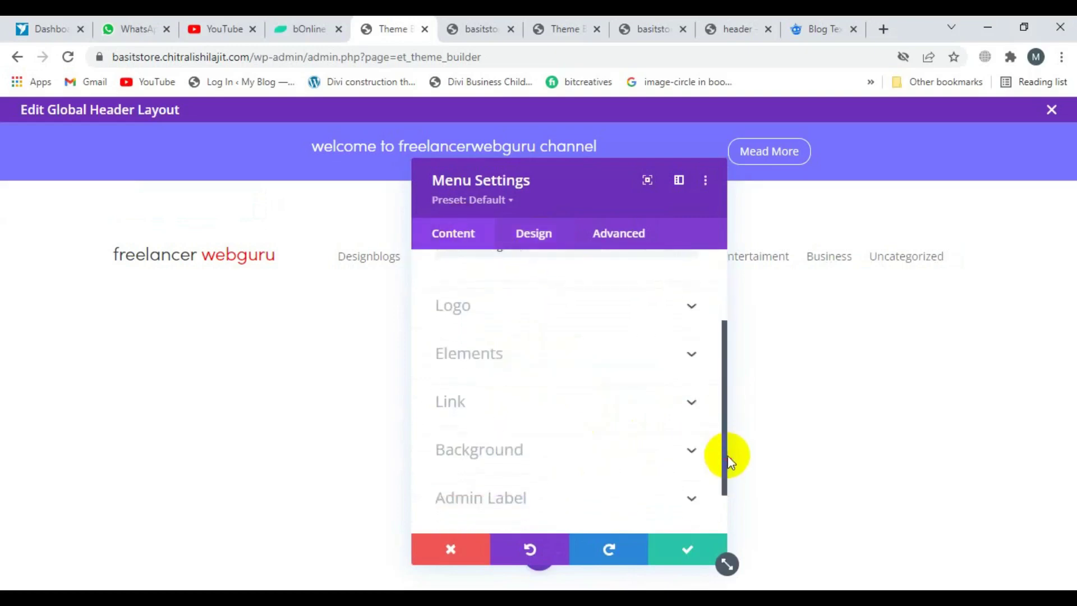
click(571, 441)
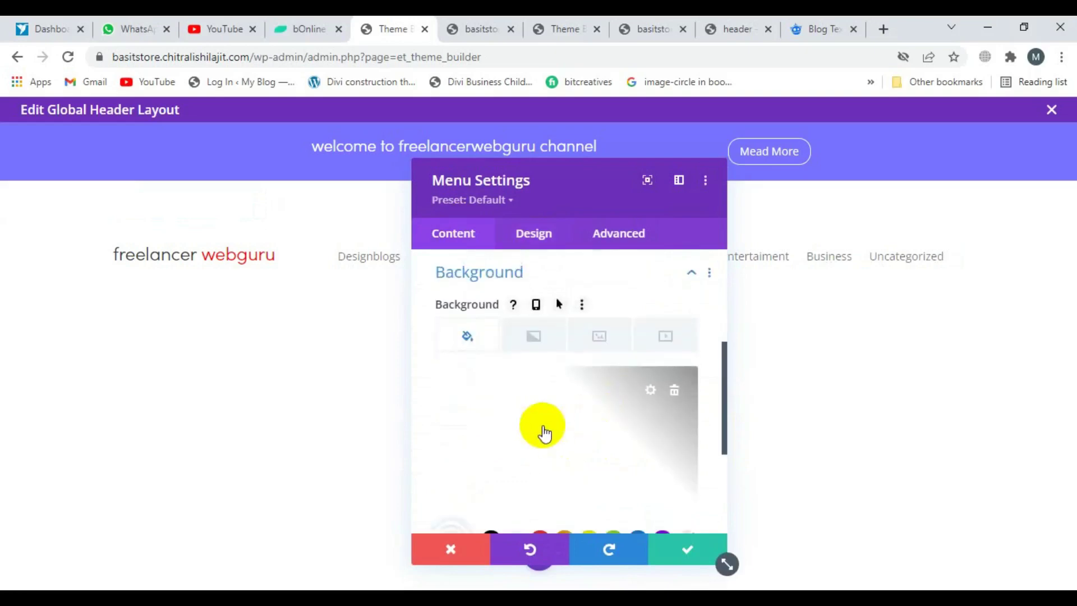
drag(721, 378, 722, 404)
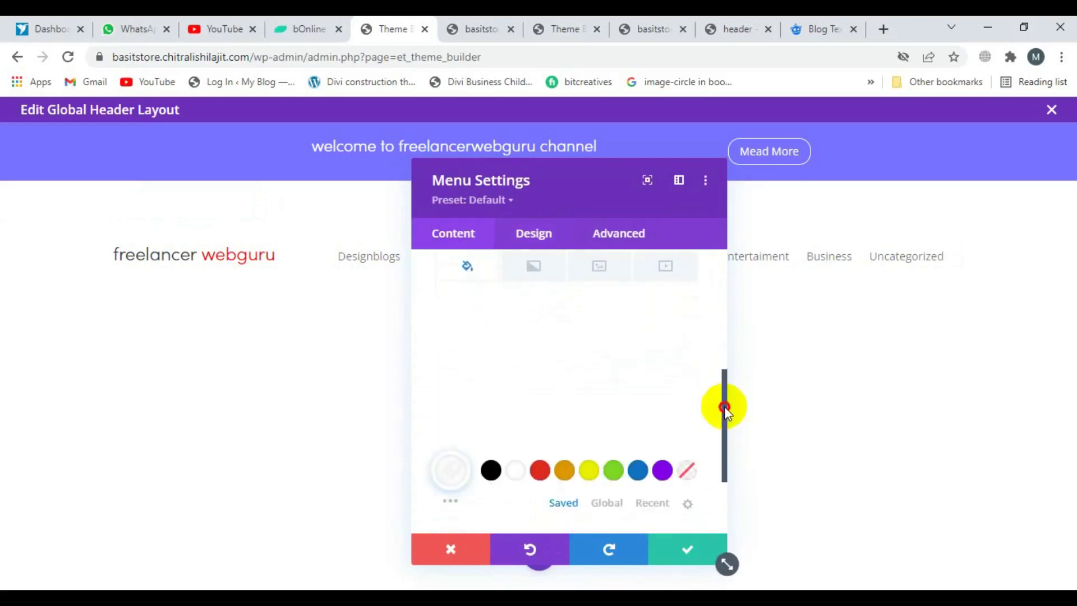
click(604, 366)
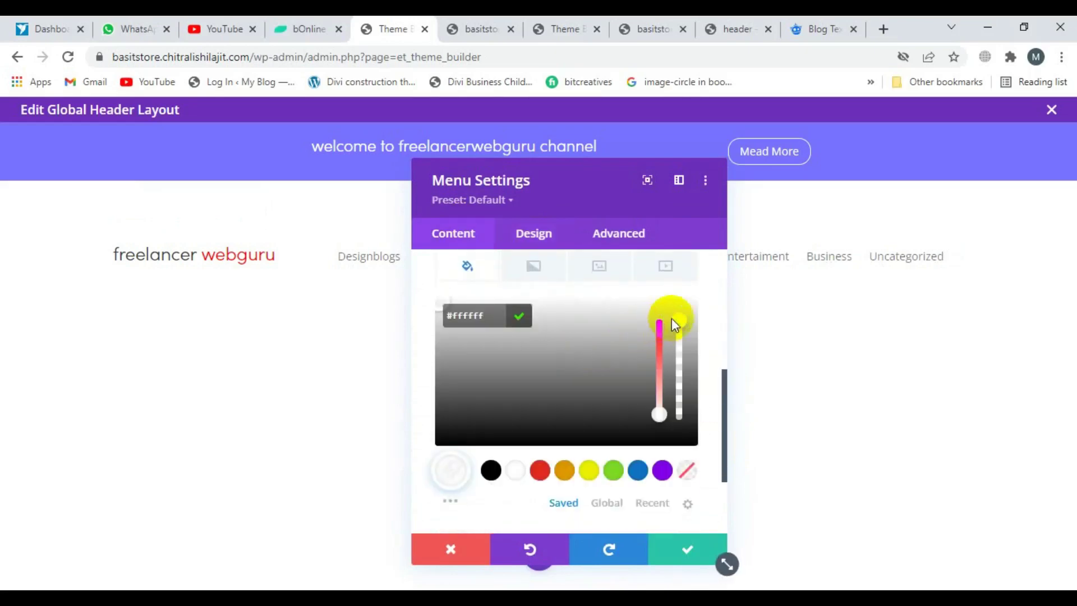
drag(678, 317, 681, 440)
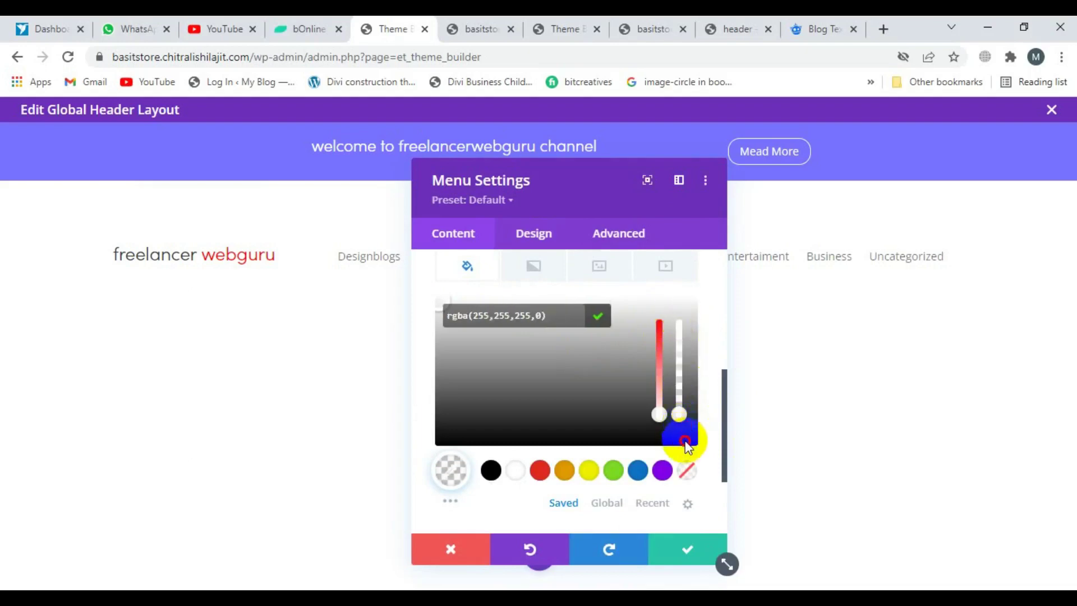
click(698, 548)
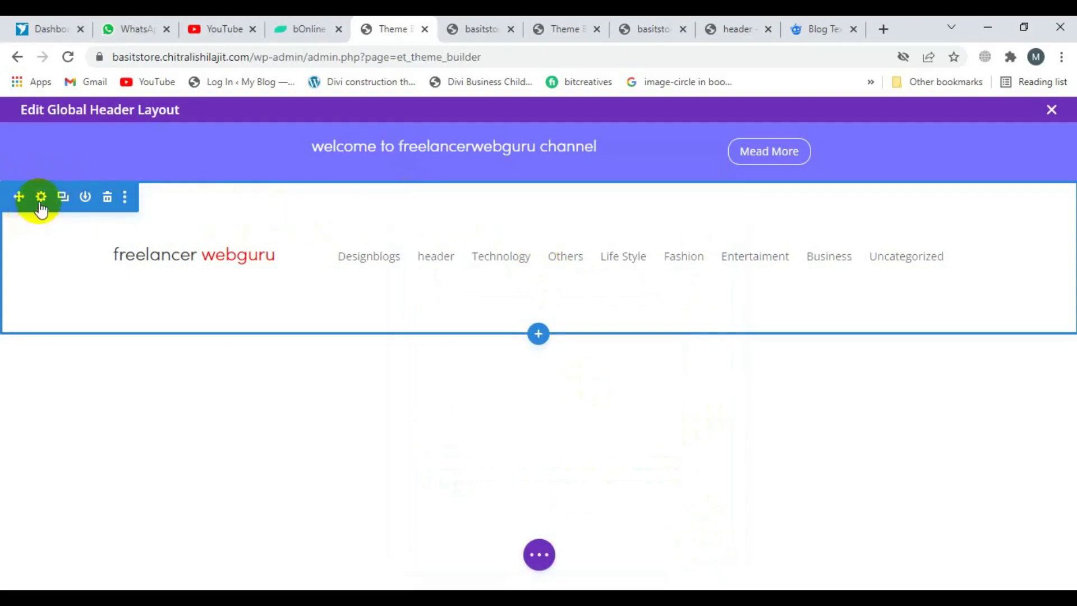
- Give the section holding the logo and menu 20px top and bottom padding and save its settings
click(39, 198)
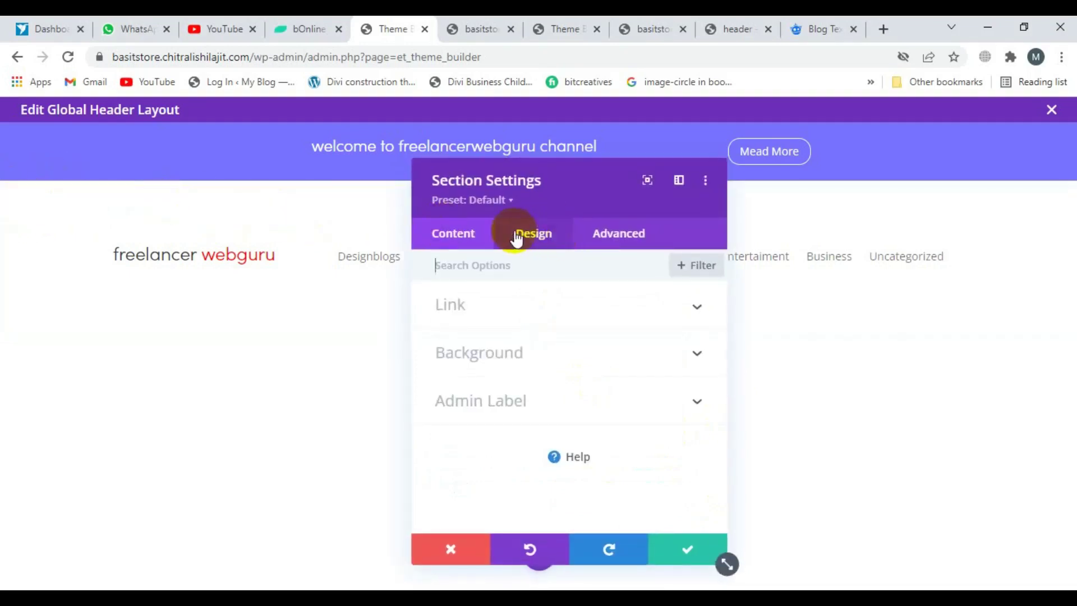
click(527, 247)
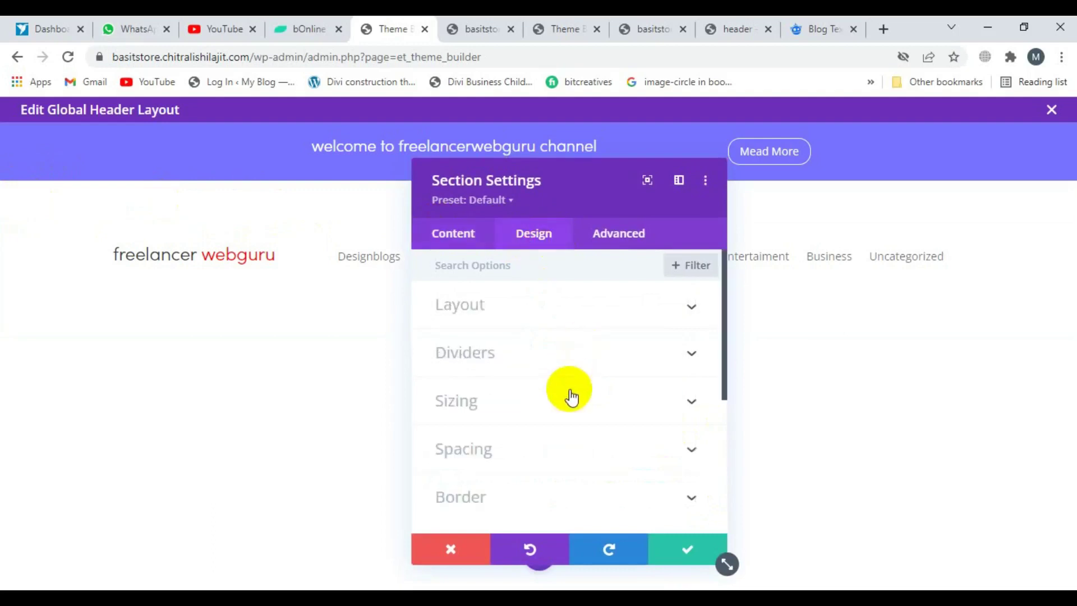
click(552, 457)
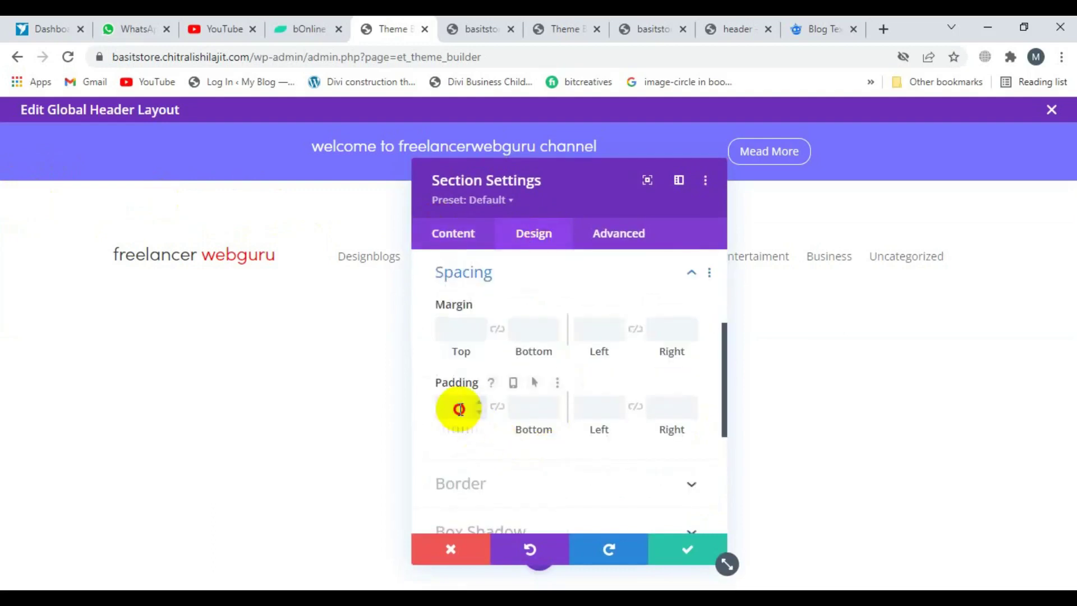
text(20)
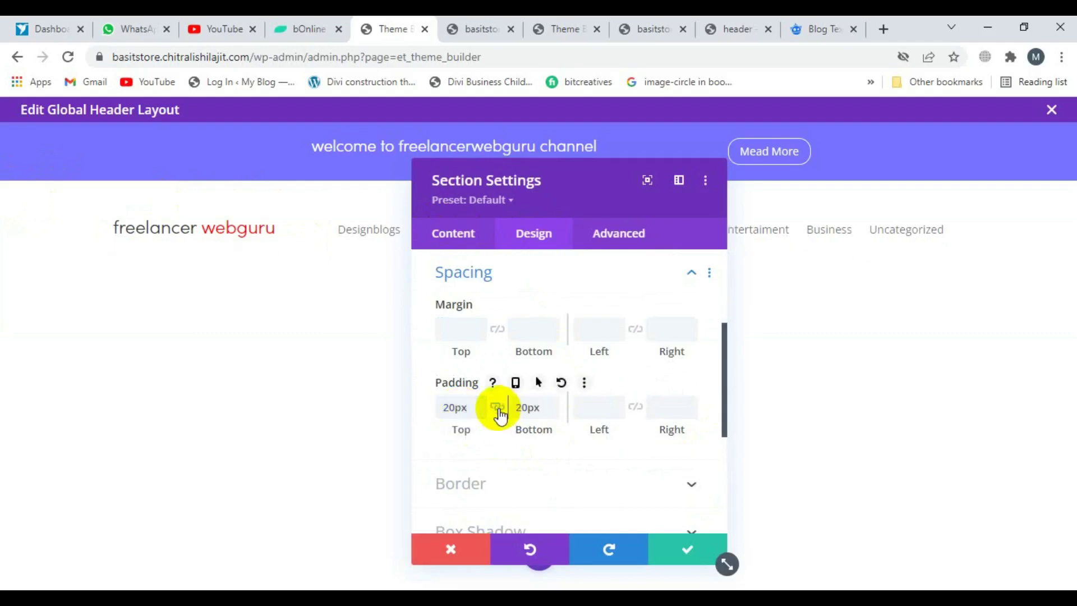
click(673, 547)
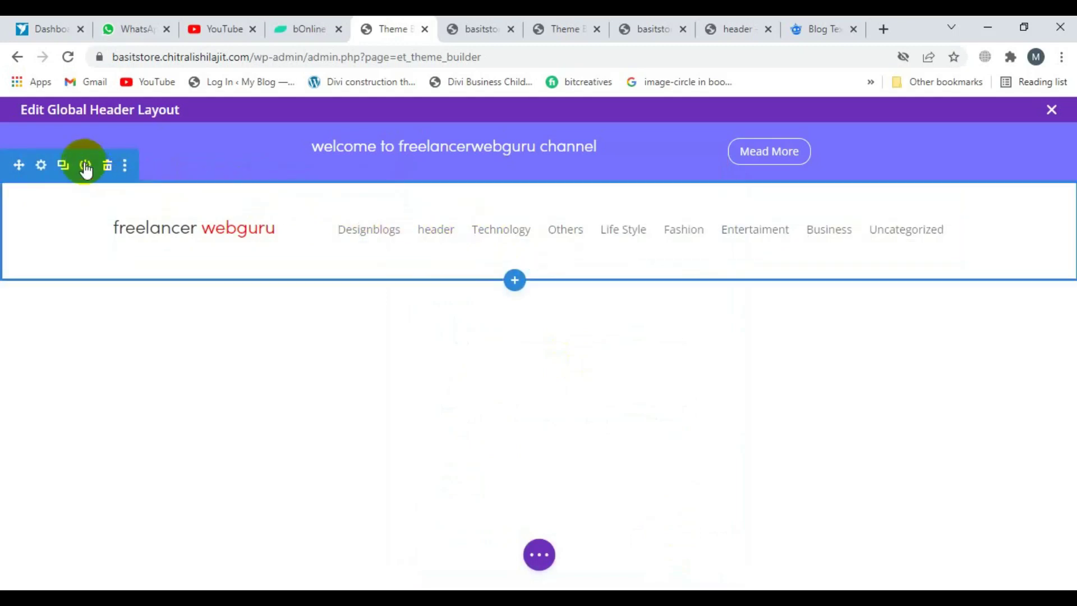
- Set the background color of the logo and menu section to light gray #dddddd and save the header layout
click(41, 165)
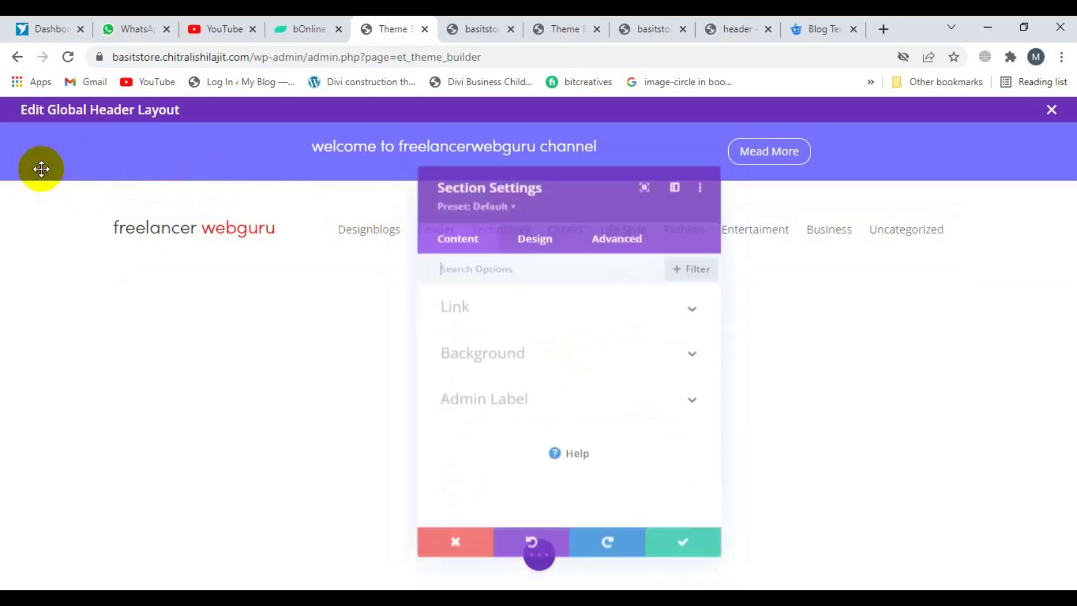
click(531, 362)
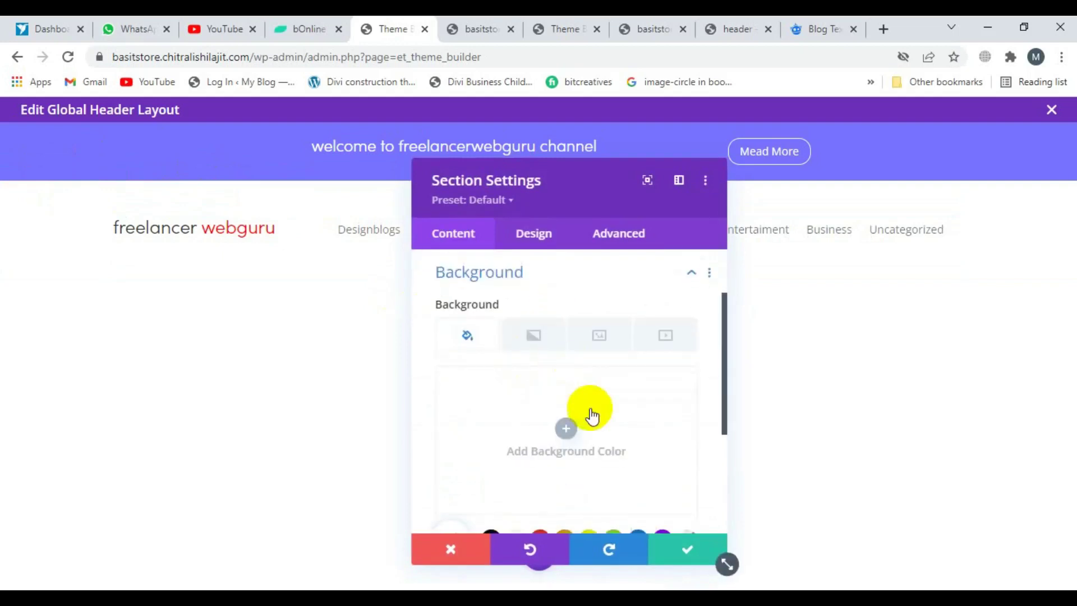
click(562, 431)
click(564, 437)
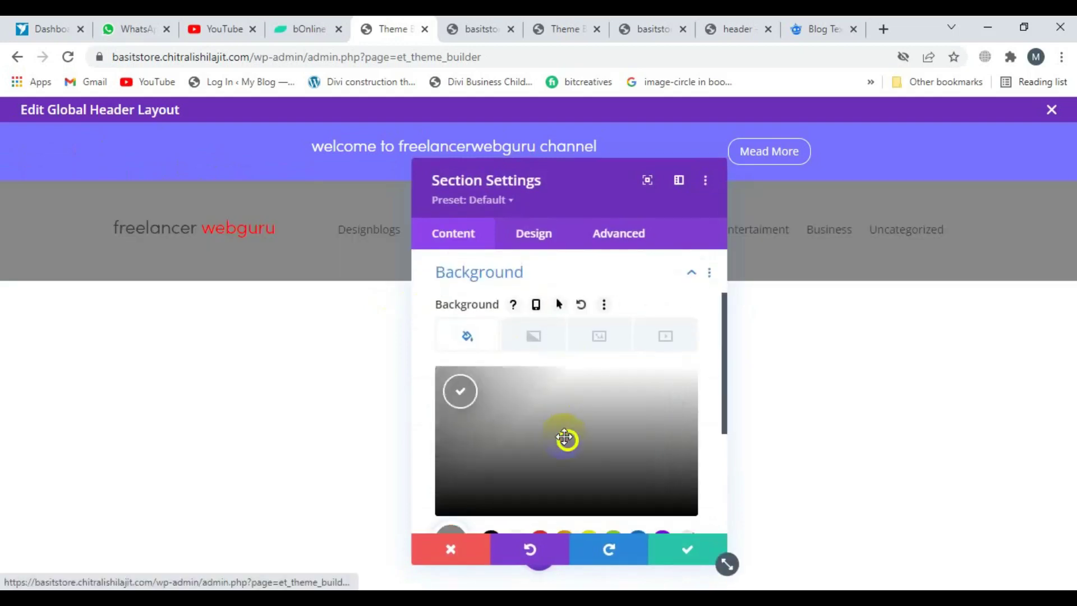
click(567, 385)
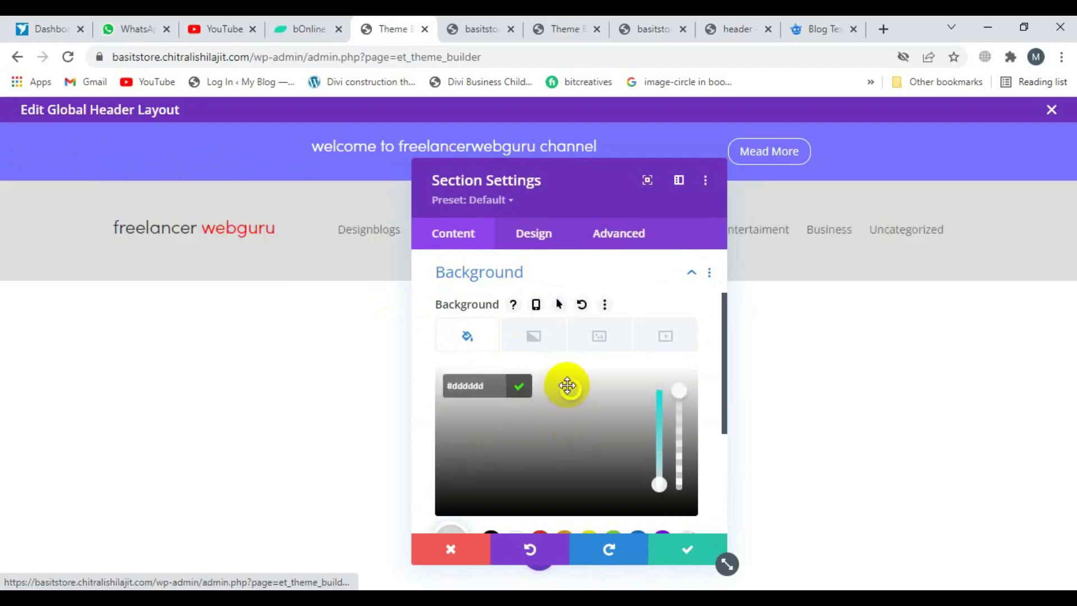
click(680, 551)
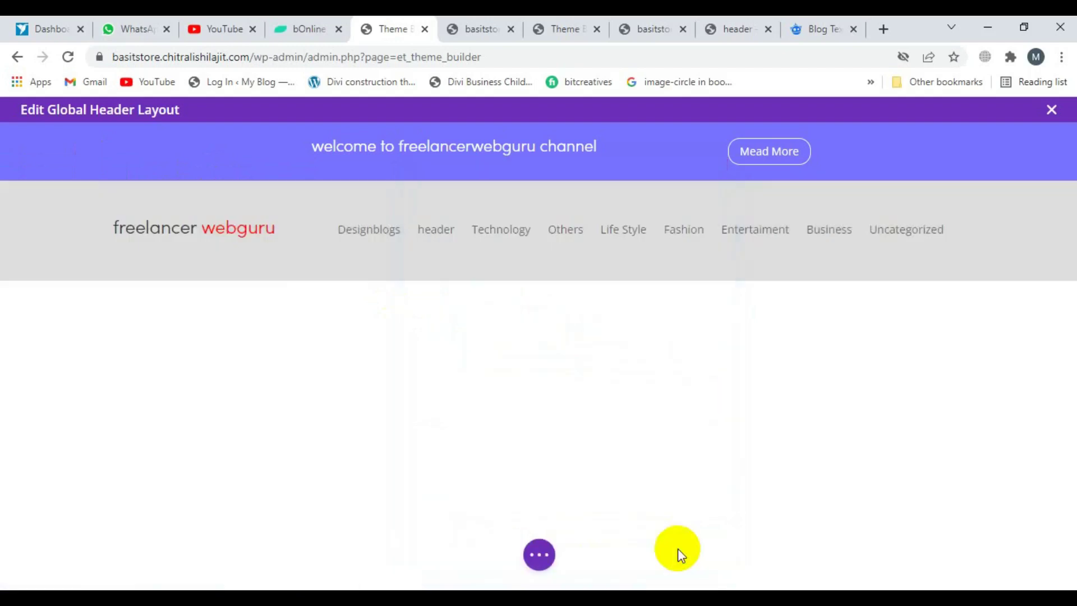
click(536, 553)
click(1026, 553)
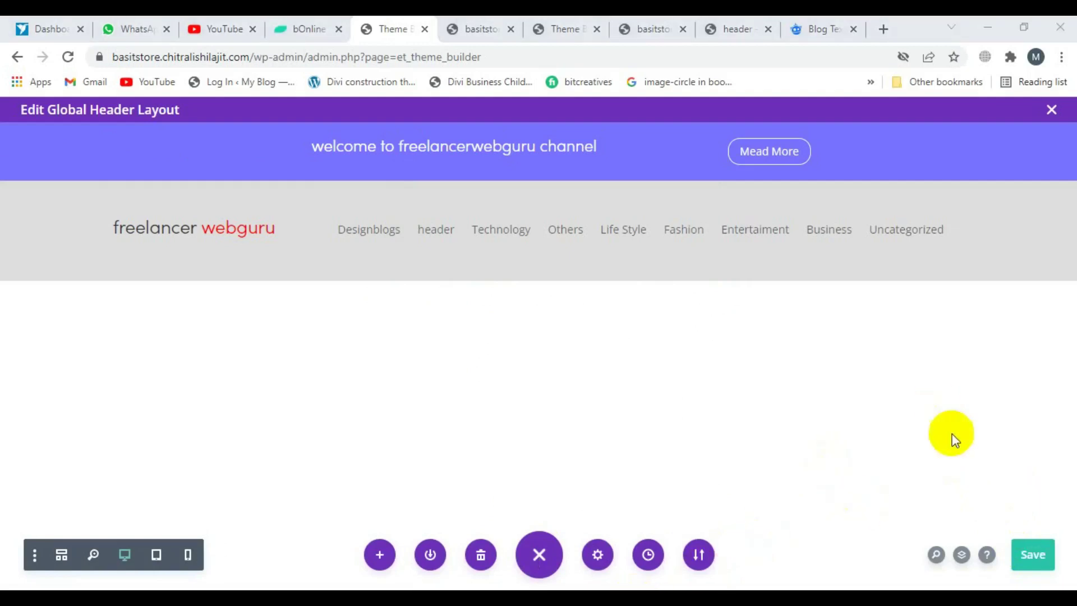
- Set the logo and menu section's sticky position to Stick to Top in its scroll effects and save the section settings
mouse_move(520, 221)
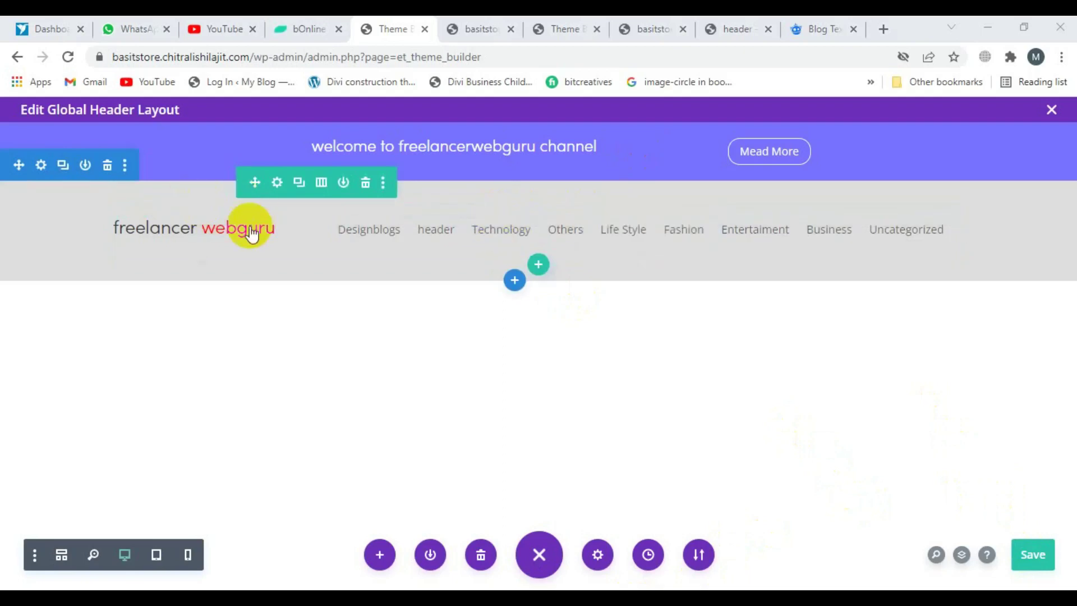
click(41, 166)
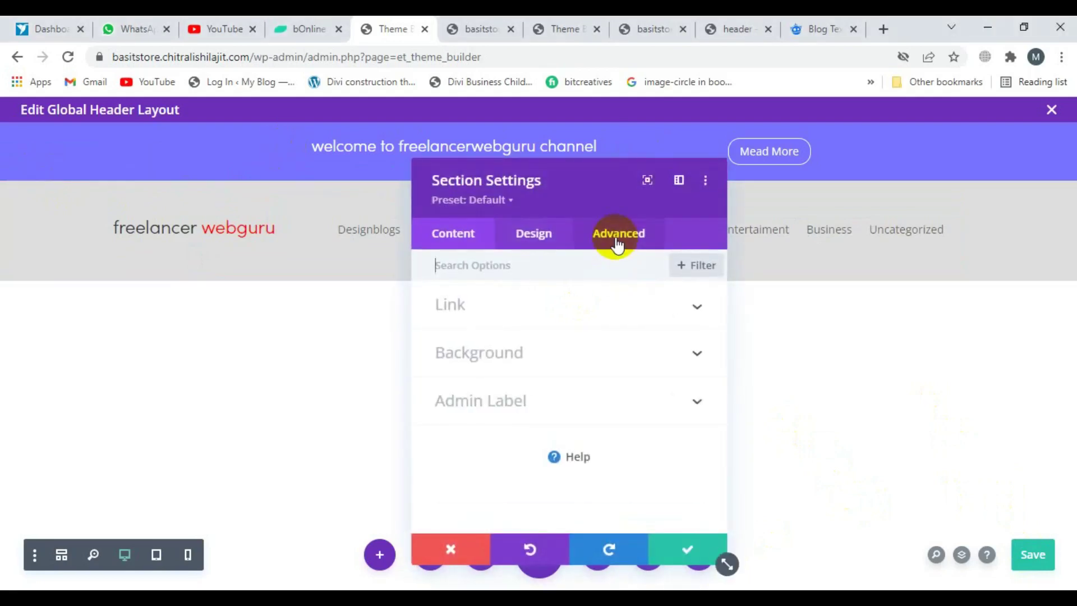
click(618, 242)
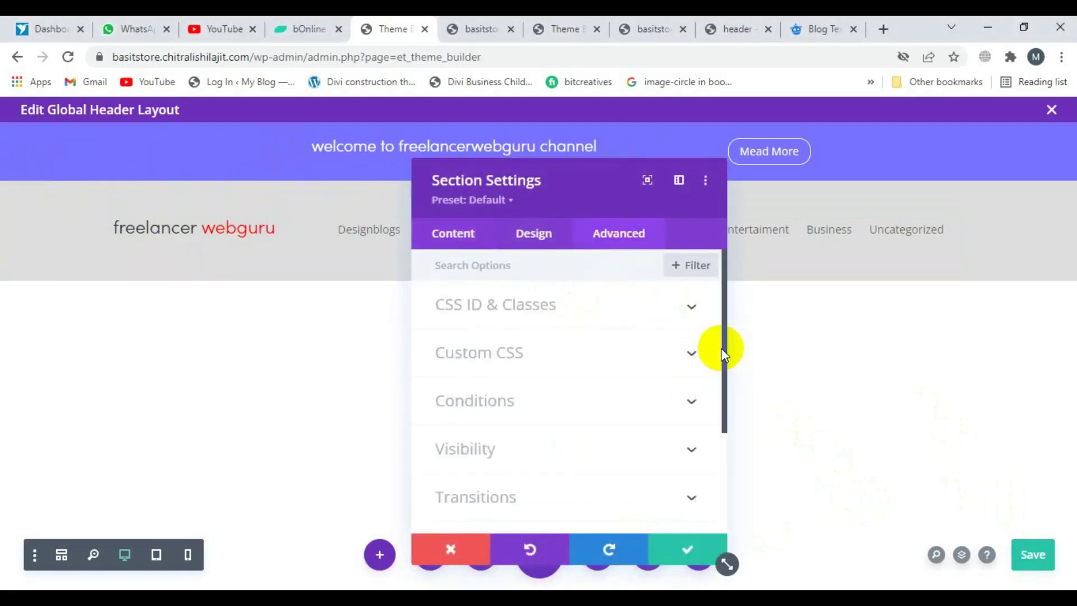
drag(723, 345, 726, 435)
scroll(637, 432, down, 1)
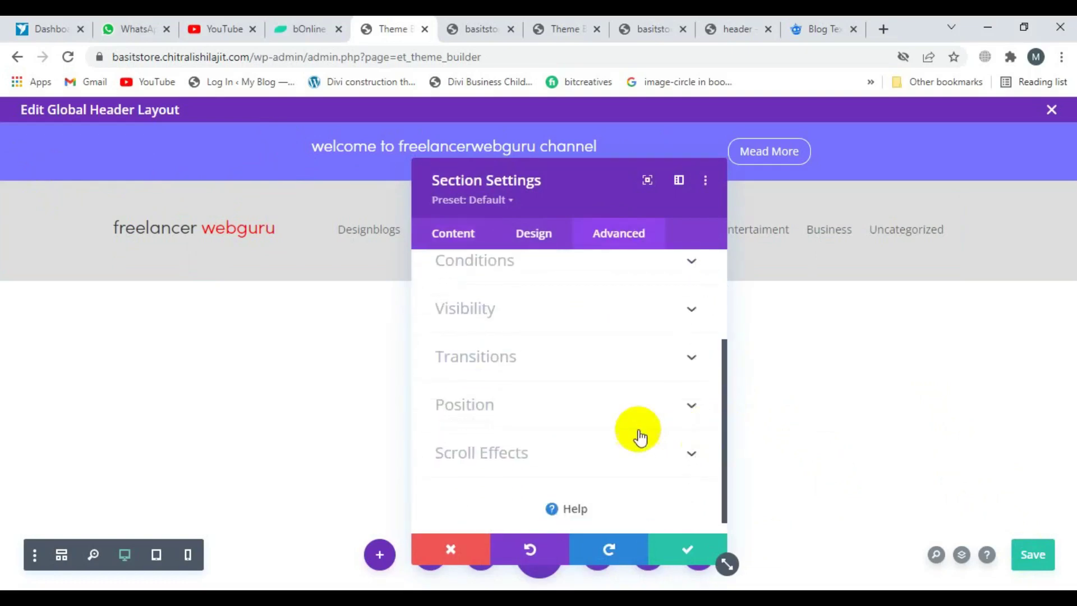
click(590, 447)
click(584, 335)
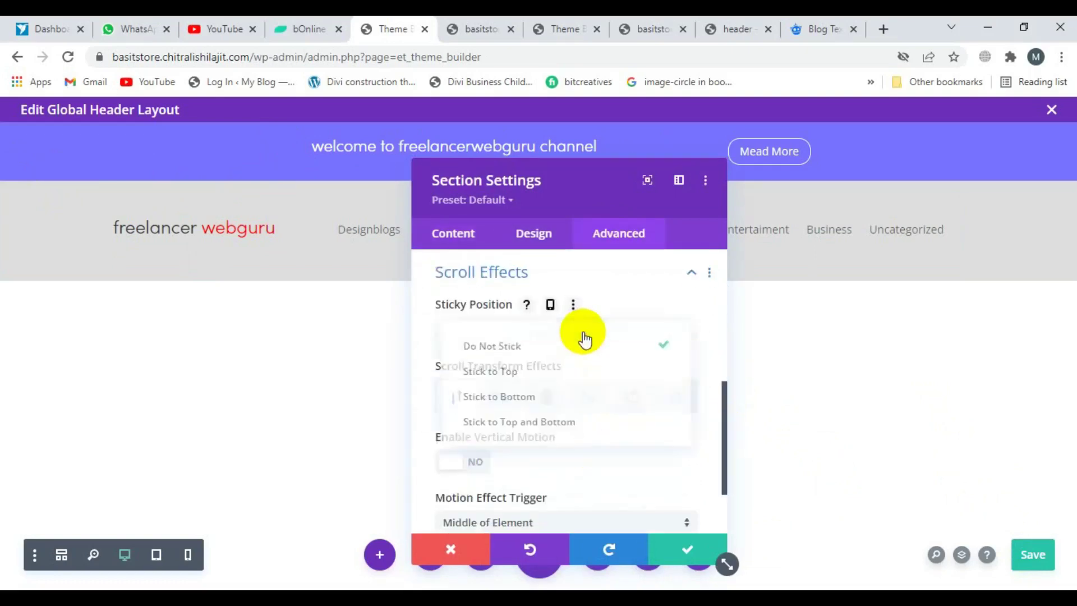
click(554, 371)
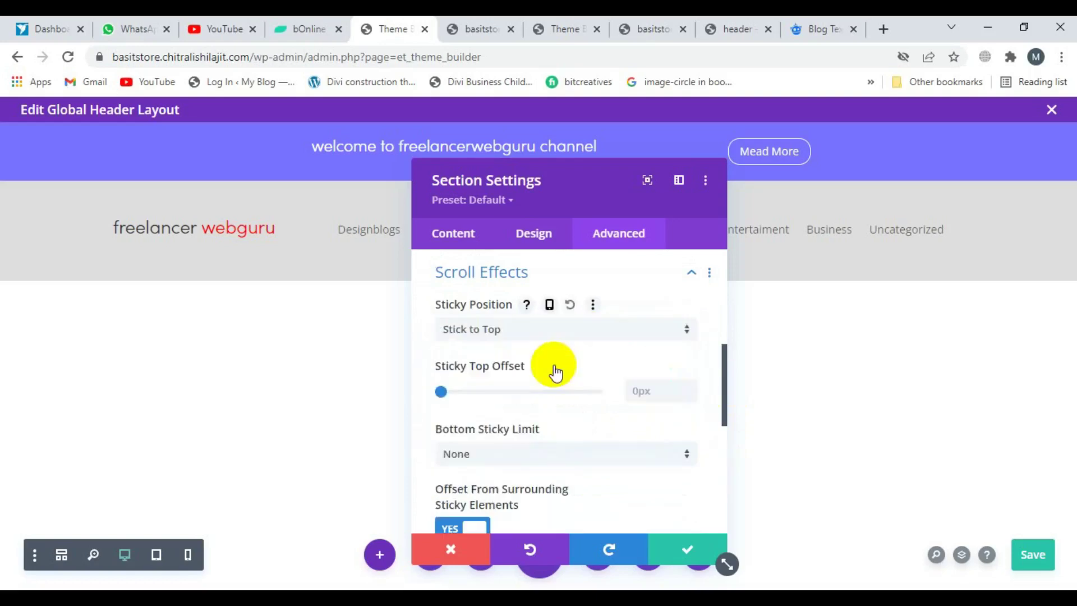
click(686, 553)
- Save the global header layout, close its editor and save the Theme Builder changes
click(1038, 558)
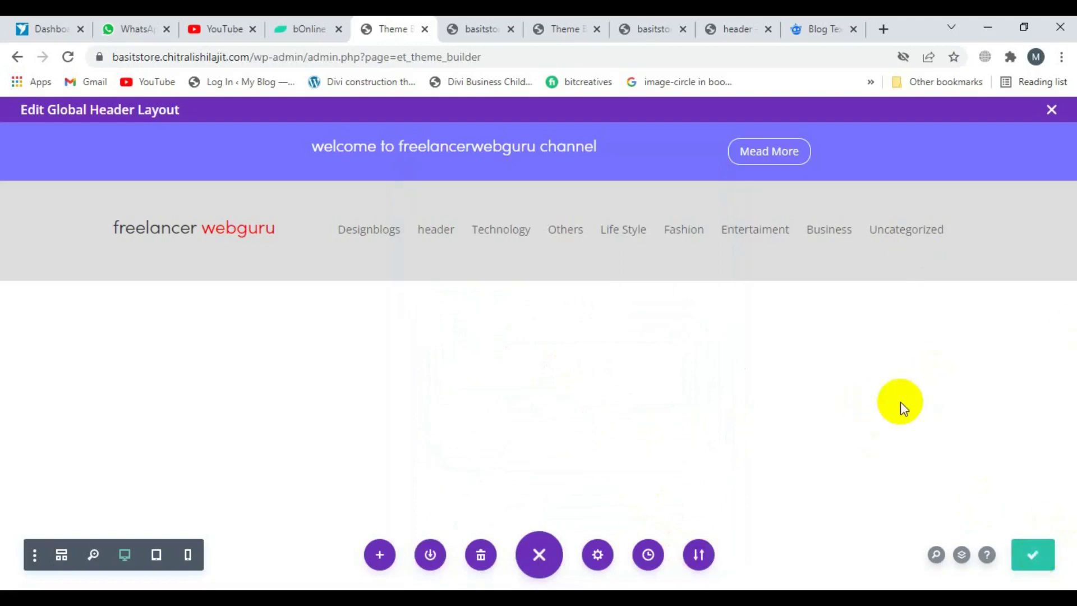
click(1050, 112)
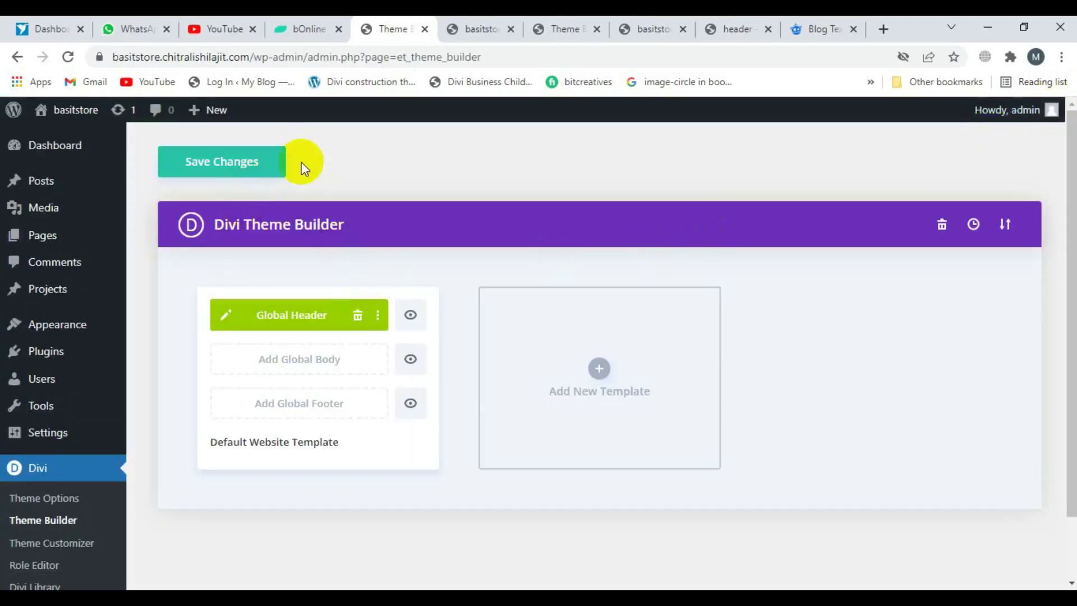
click(226, 168)
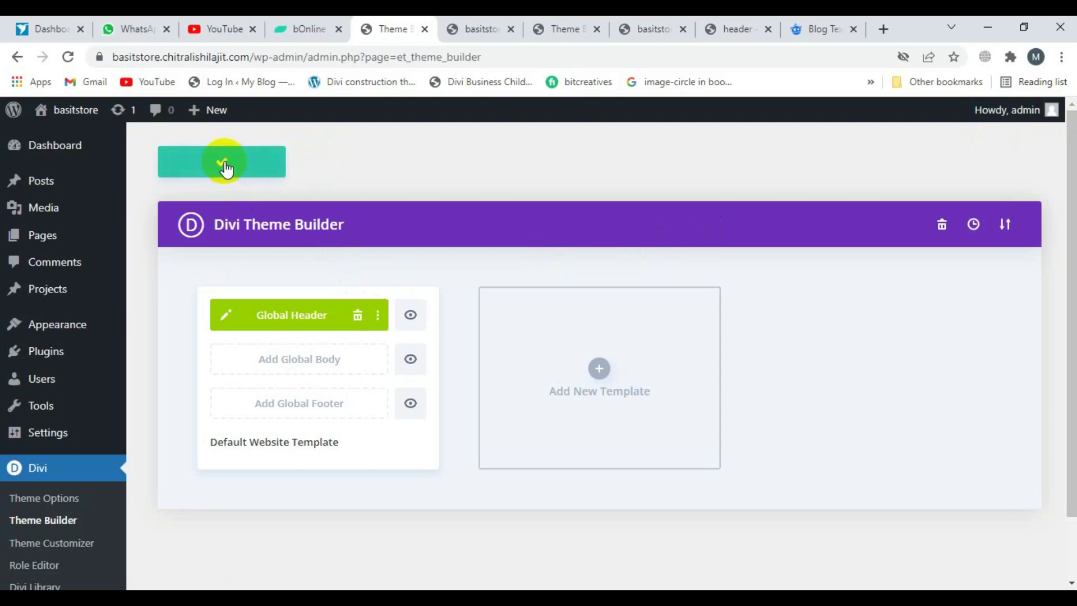
- Open the live site in a new tab and scroll the home page to check the sticky header
mouse_move(85, 112)
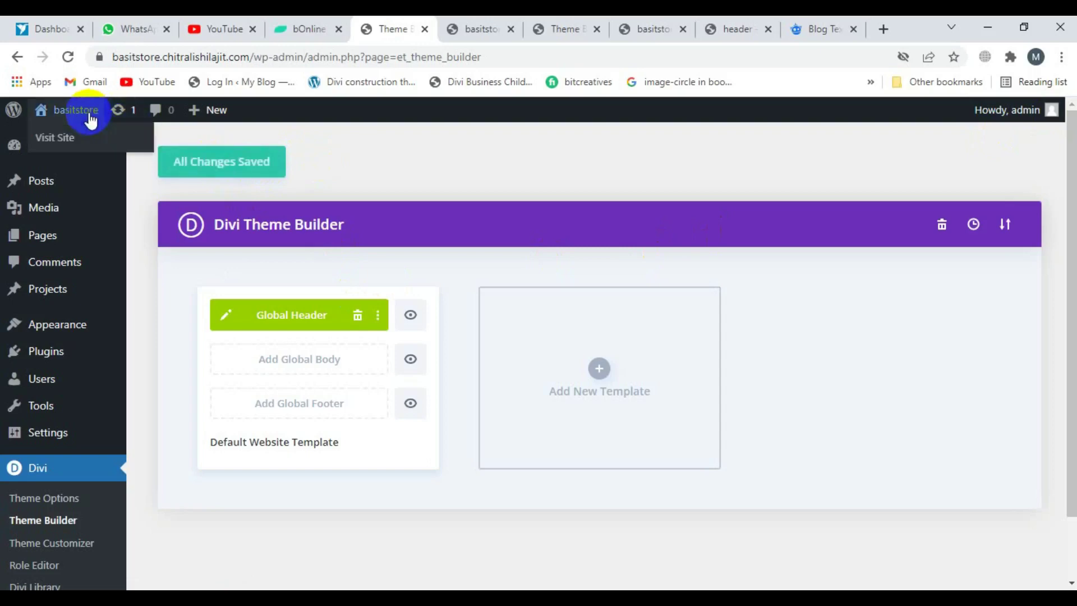
right_click(53, 139)
click(106, 144)
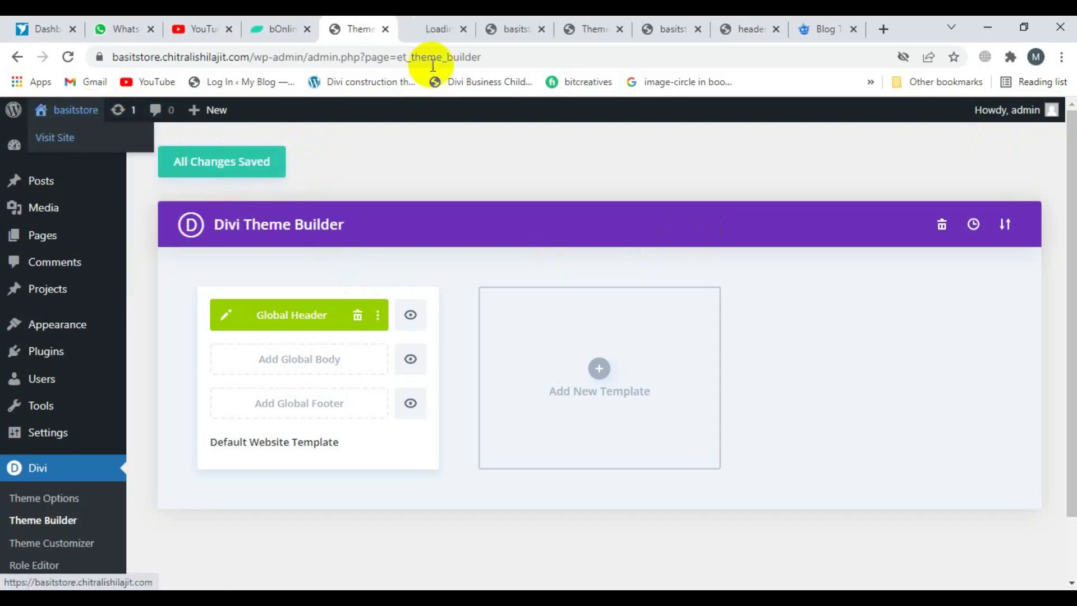
click(438, 25)
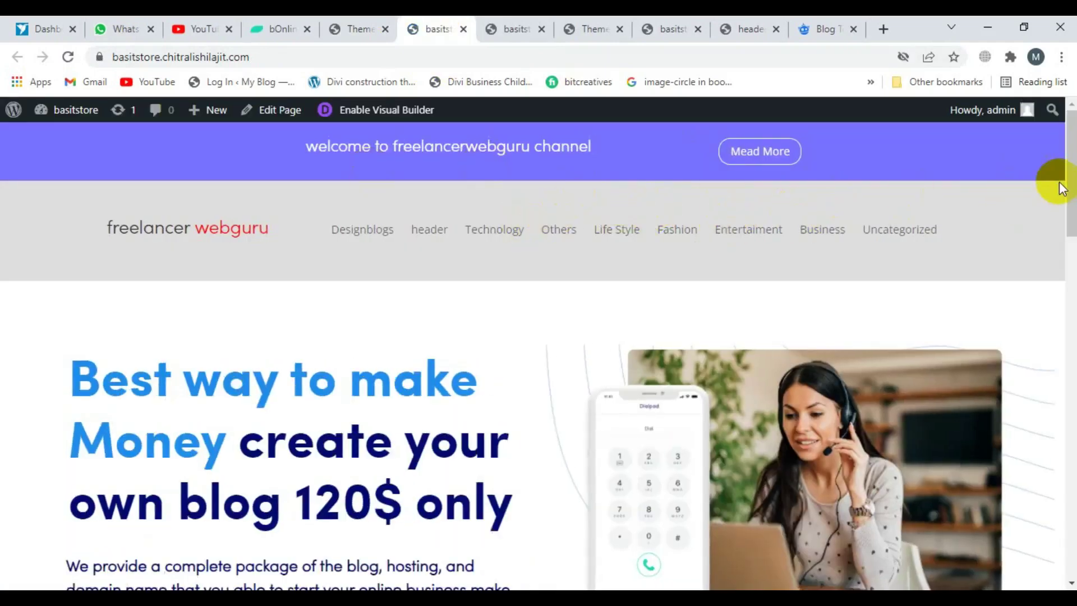
drag(1068, 168, 1071, 134)
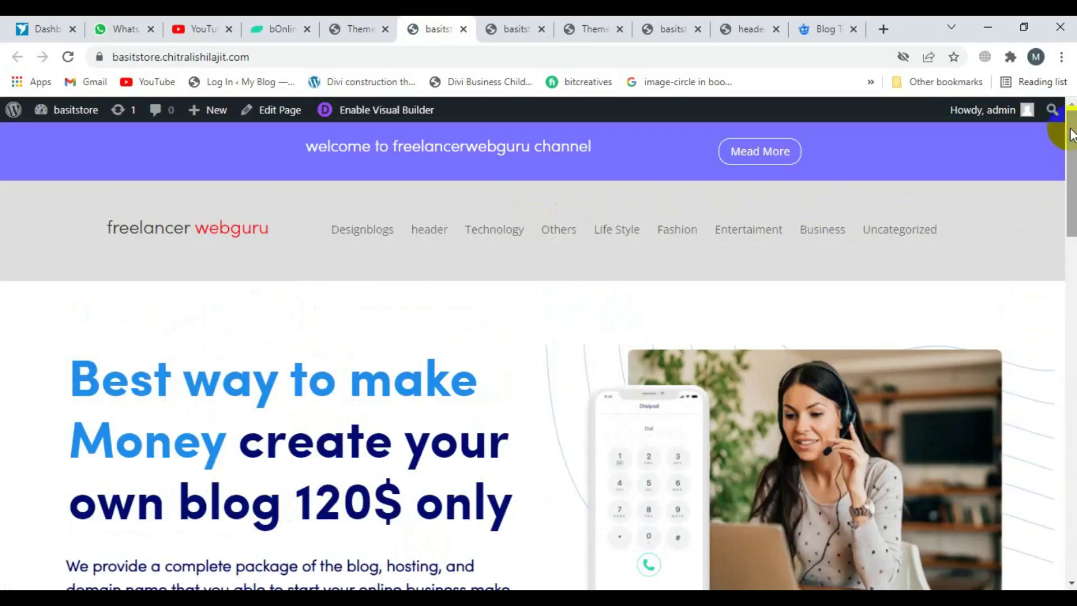